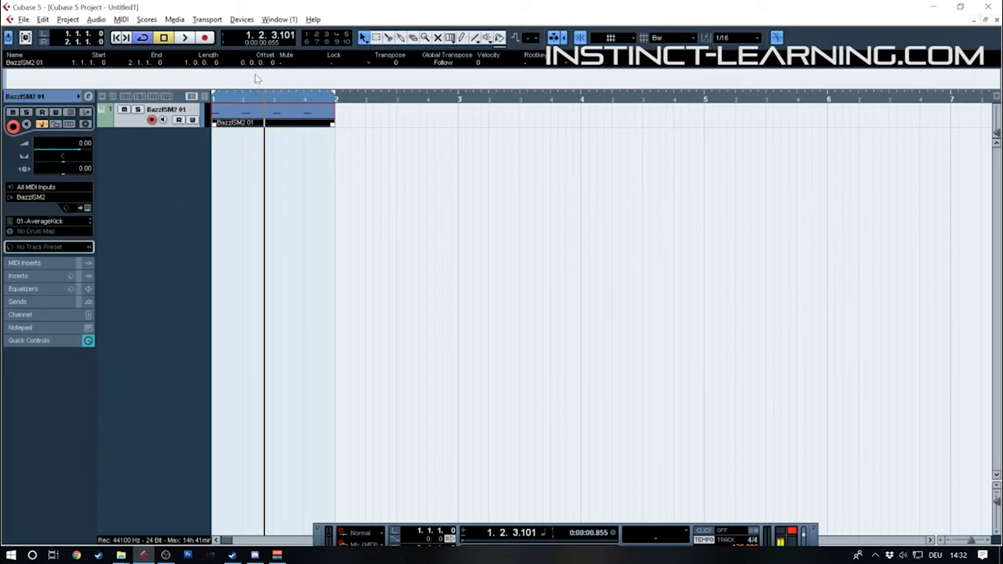
Enlarge the kick track's height and set the project to a fixed tempo of 145 BPM
{"action": "left_click_drag", "start_coordinate": [167, 129], "coordinate": [156, 172]}
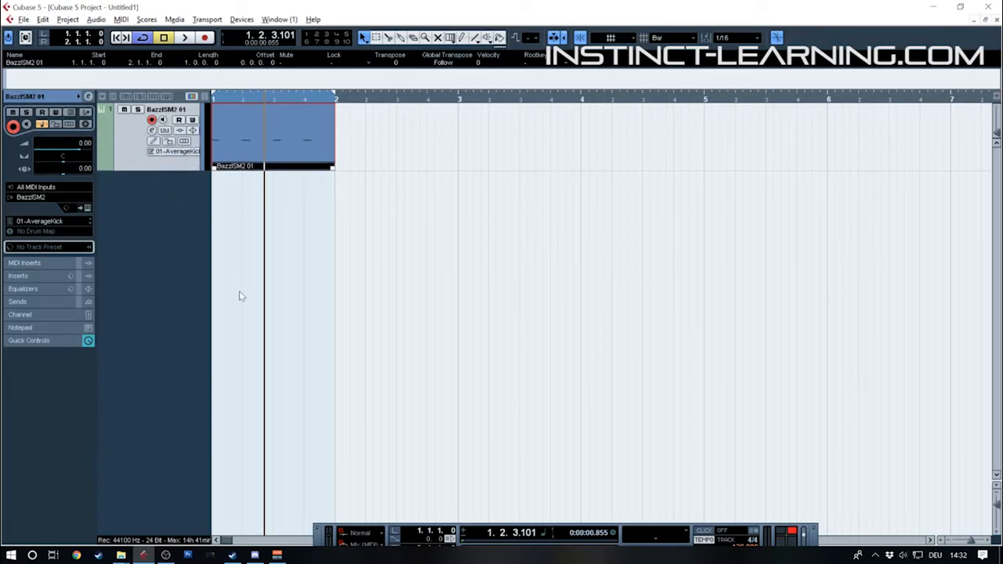
{"action": "left_click_drag", "start_coordinate": [818, 540], "coordinate": [779, 454]}
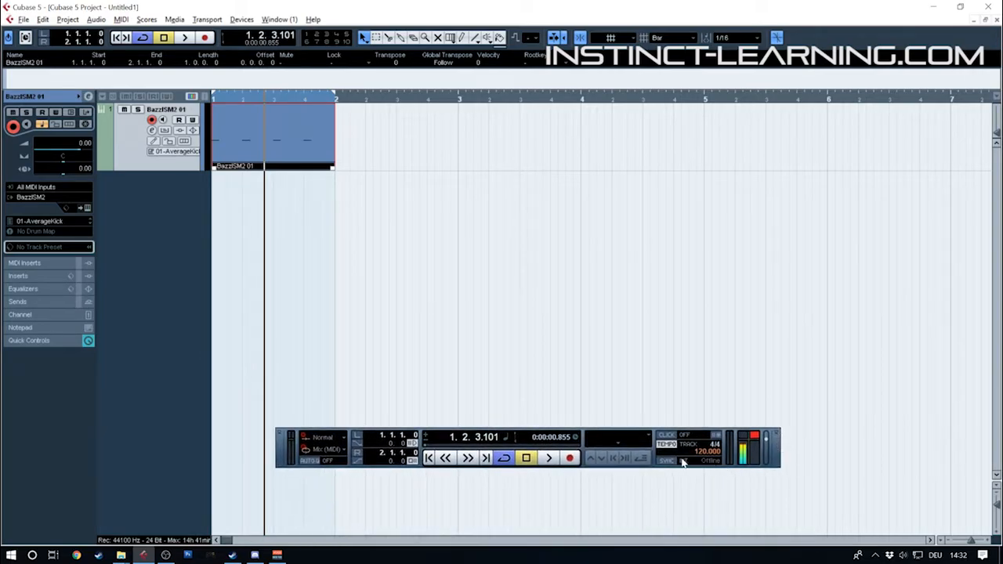
{"action": "left_click_drag", "start_coordinate": [695, 461], "coordinate": [727, 411]}
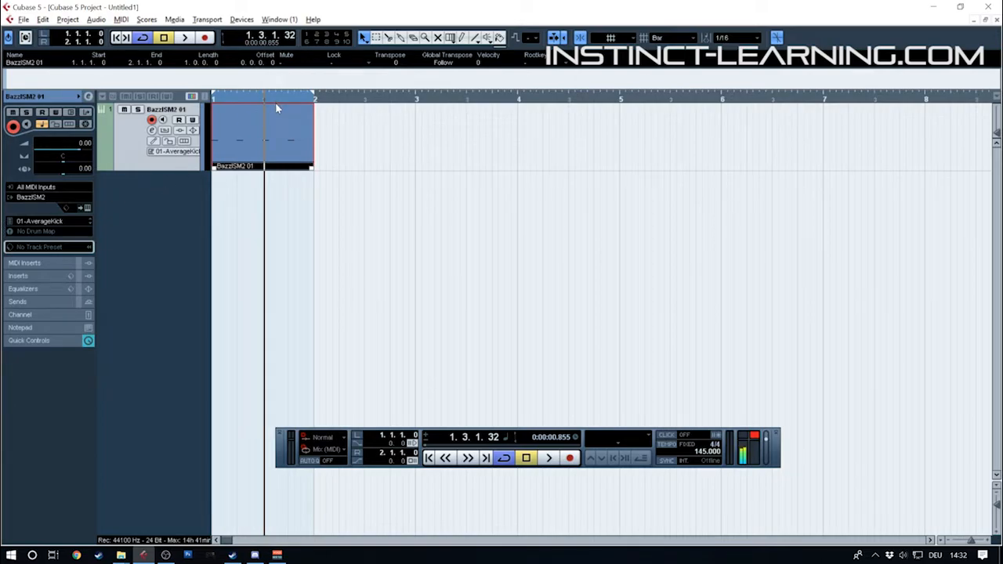
Inspect the existing kick part's notes, and delete the part together with its BazzISM2 track
{"action": "double_click", "coordinate": [239, 155]}
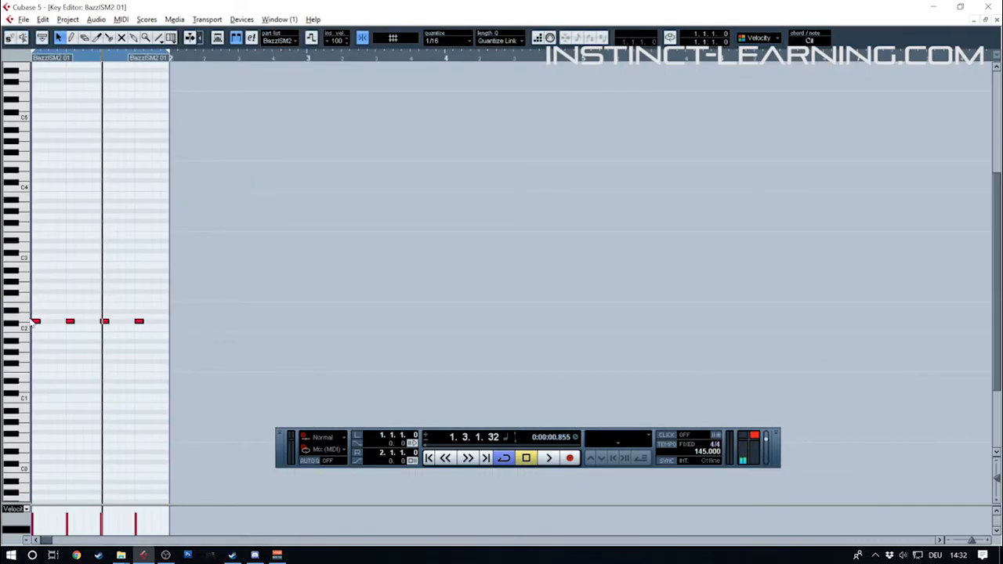
{"action": "left_click", "coordinate": [989, 19]}
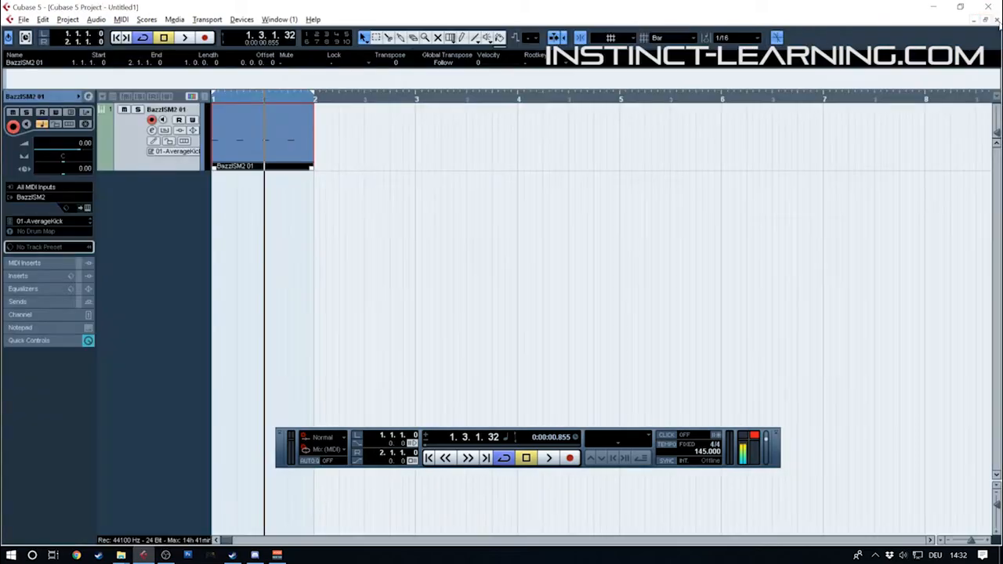
{"action": "key", "text": "Delete"}
{"action": "key", "text": "Delete"}
Add one new instrument track that uses BazzISM2 as its VST instrument
{"action": "right_click", "coordinate": [133, 160]}
{"action": "left_click", "coordinate": [189, 166]}
{"action": "left_click", "coordinate": [549, 318]}
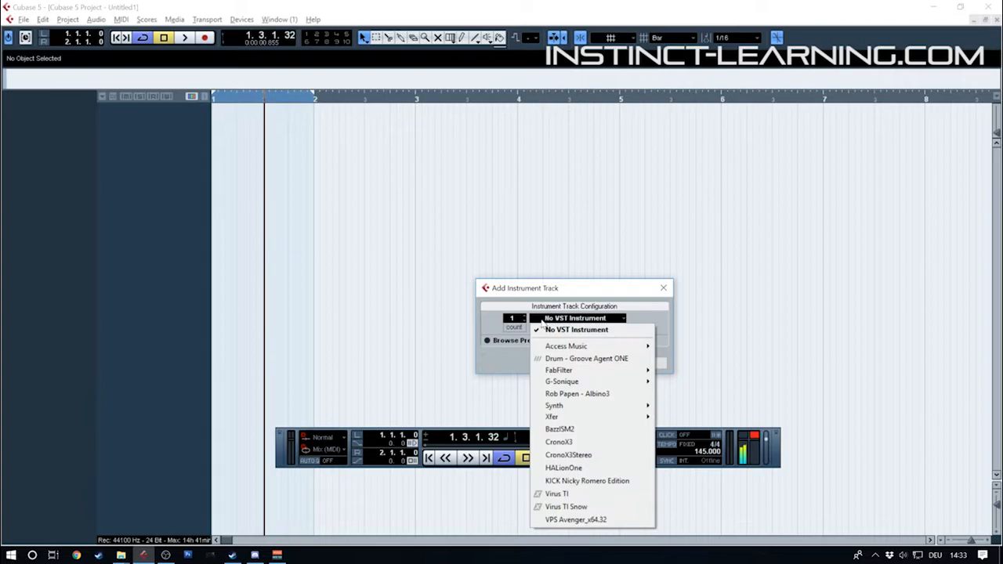
{"action": "left_click", "coordinate": [596, 432]}
{"action": "left_click", "coordinate": [592, 363]}
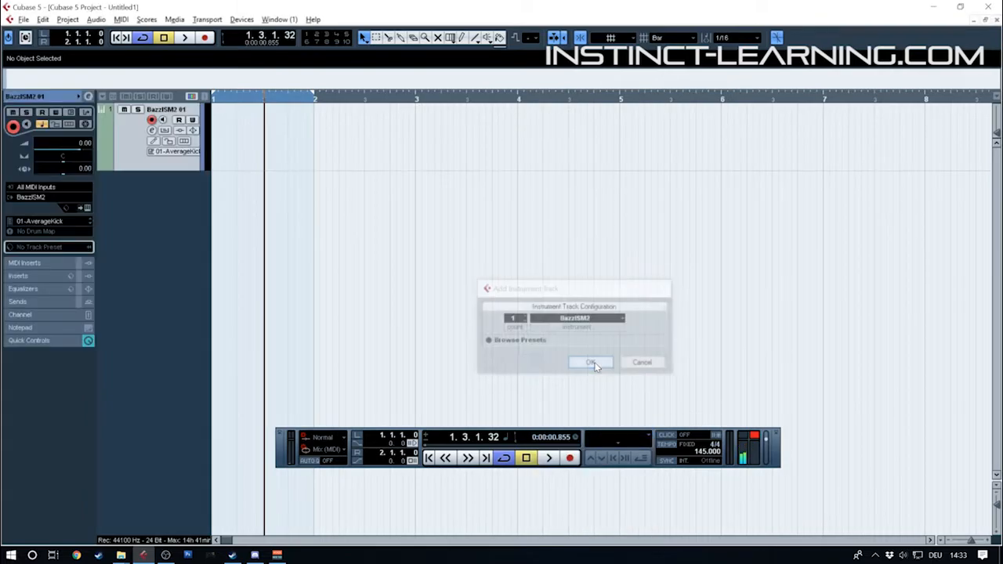
Create a one-bar part on the BazzISM2 track and enter four C2 sixteenth notes, one on each beat
{"action": "double_click", "coordinate": [227, 132]}
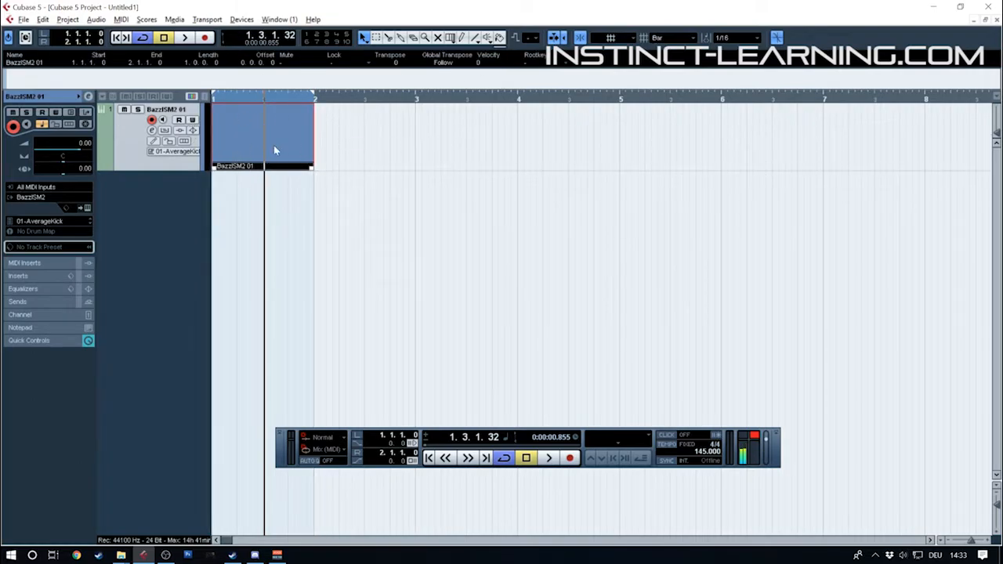
{"action": "double_click", "coordinate": [252, 145]}
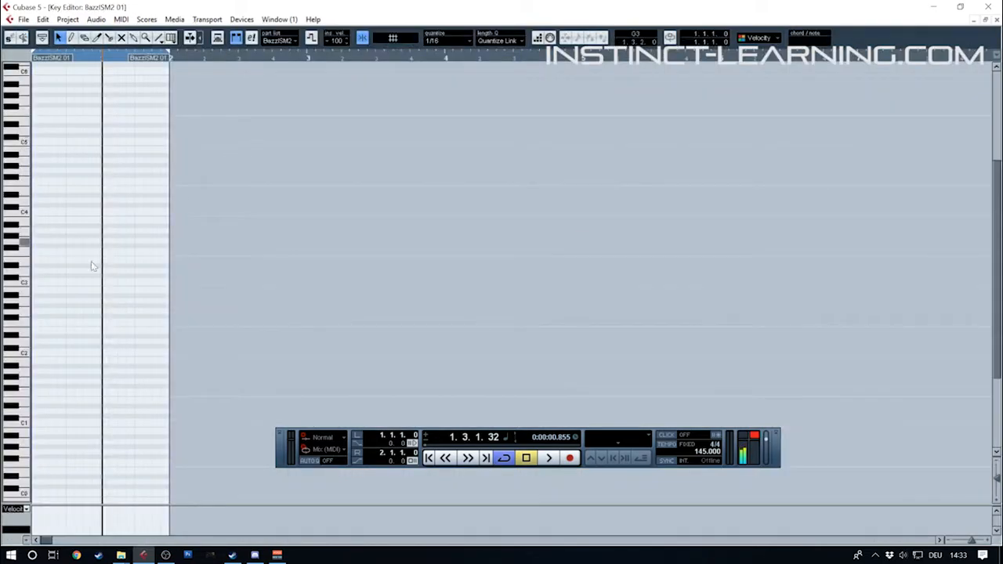
{"action": "left_click", "coordinate": [36, 355], "text": "alt"}
{"action": "left_click", "coordinate": [68, 354], "text": "alt"}
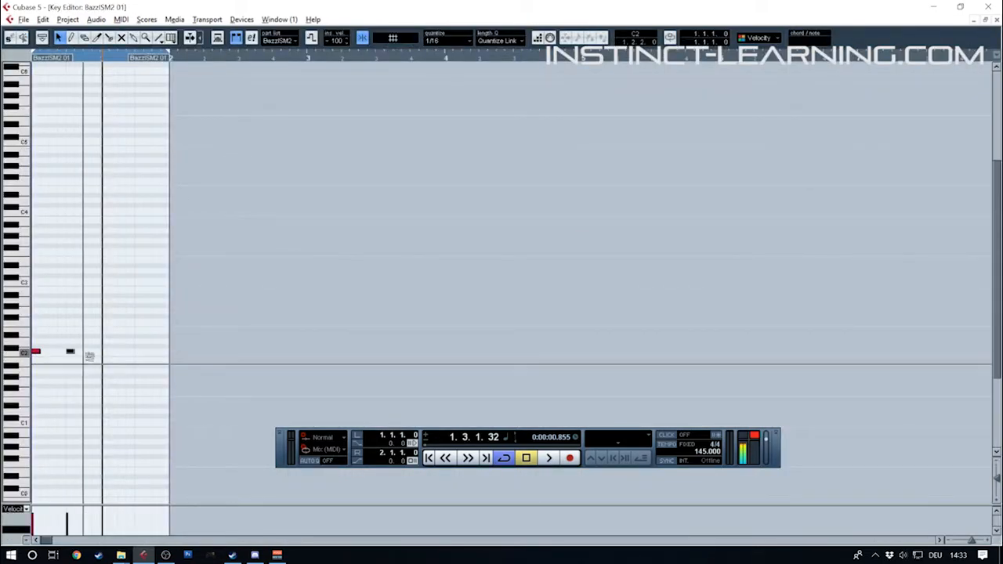
{"action": "left_click", "coordinate": [103, 352], "text": "alt"}
{"action": "left_click", "coordinate": [137, 353], "text": "alt"}
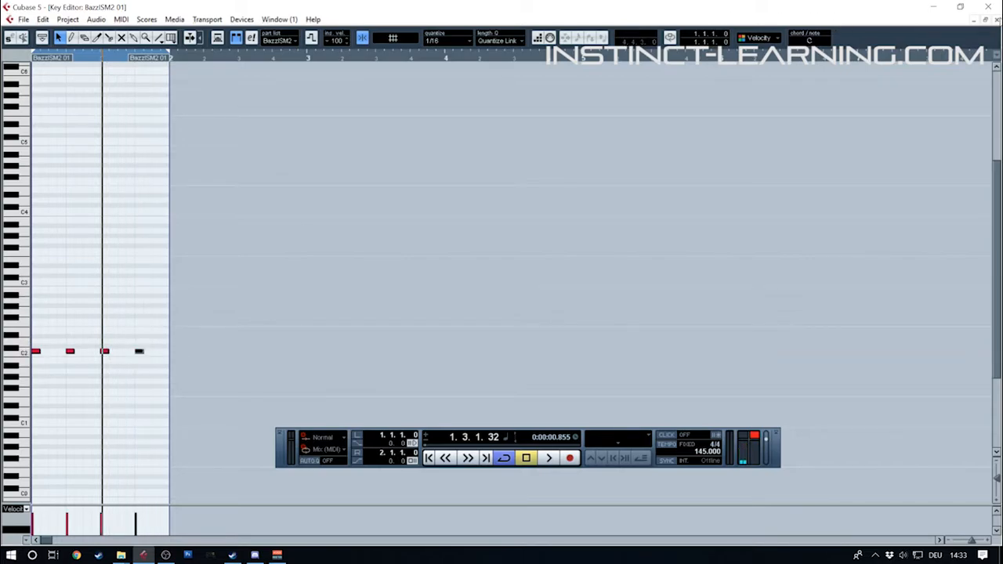
{"action": "left_click", "coordinate": [989, 18]}
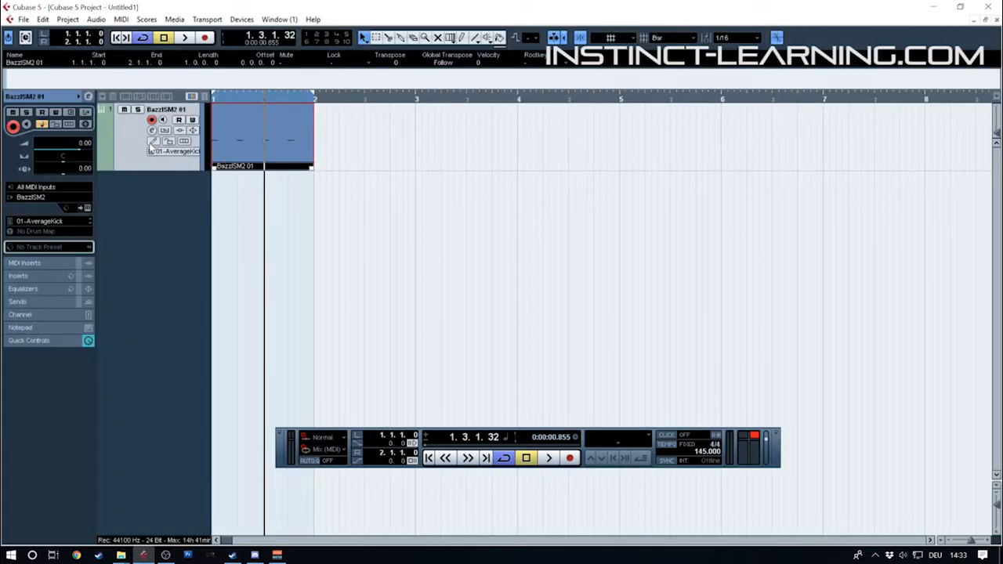
Add a second instrument track that uses the vb-1 synth as its VST instrument
{"action": "right_click", "coordinate": [176, 207]}
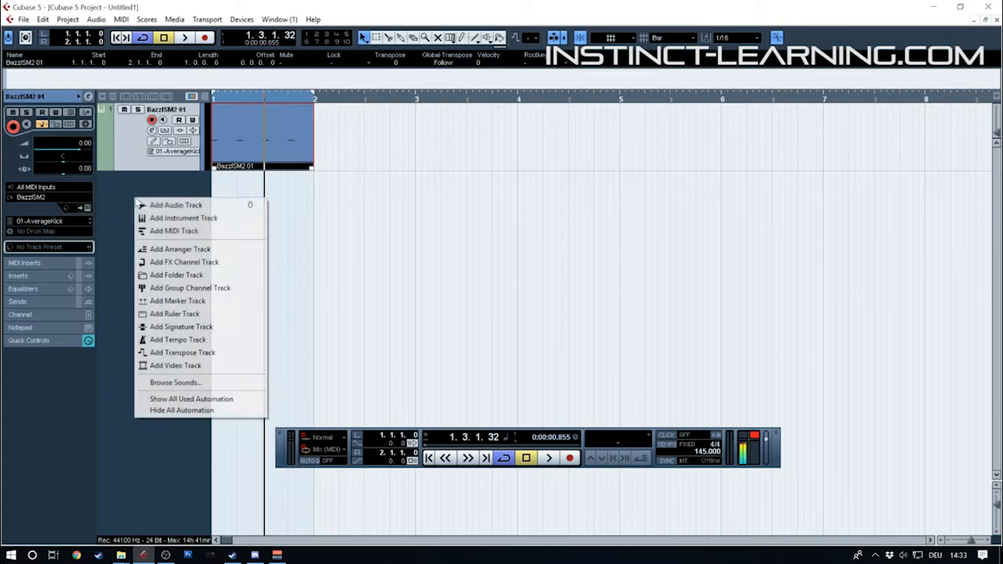
{"action": "left_click", "coordinate": [180, 219]}
{"action": "left_click", "coordinate": [558, 319]}
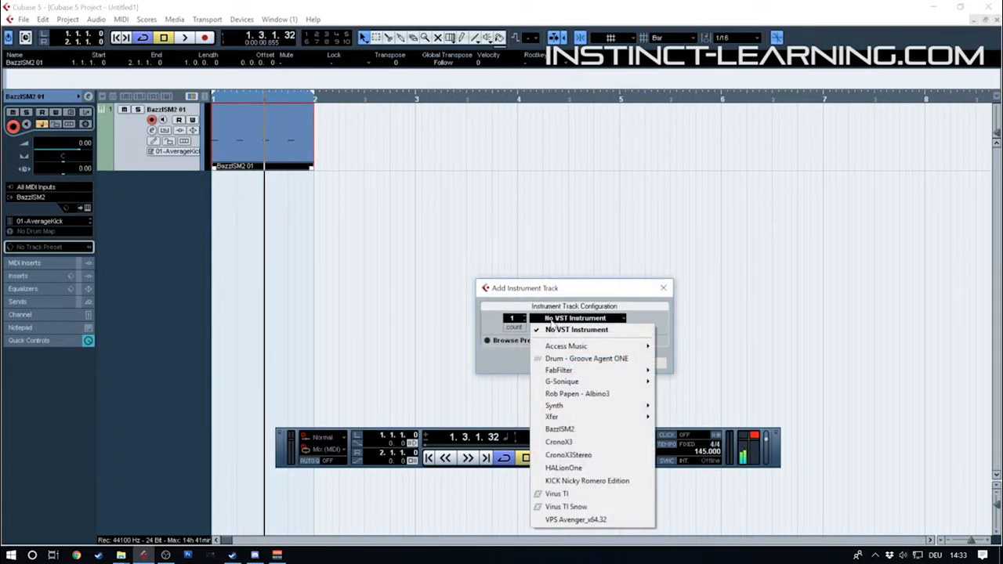
{"action": "mouse_move", "coordinate": [604, 406]}
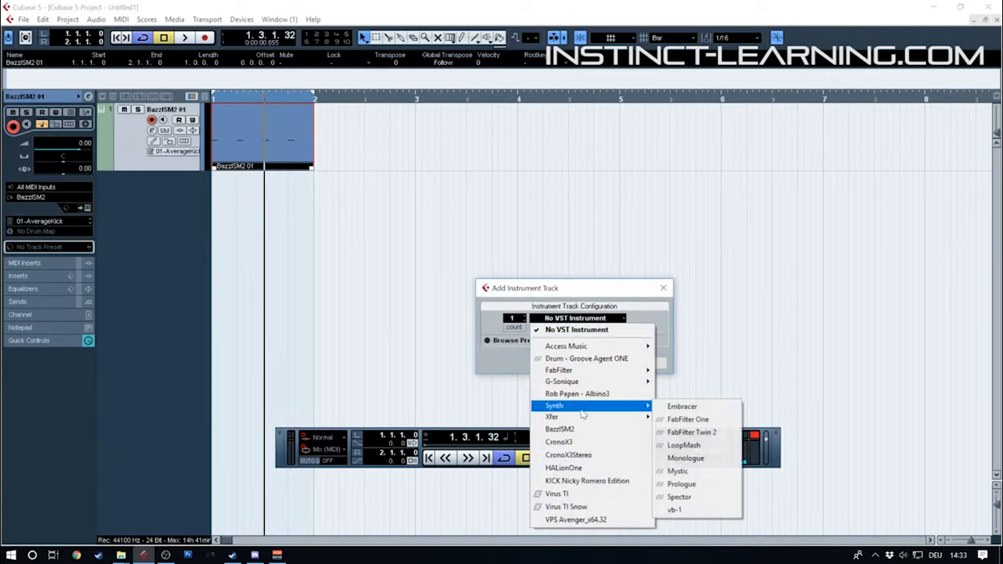
{"action": "left_click", "coordinate": [697, 511]}
{"action": "left_click", "coordinate": [592, 365]}
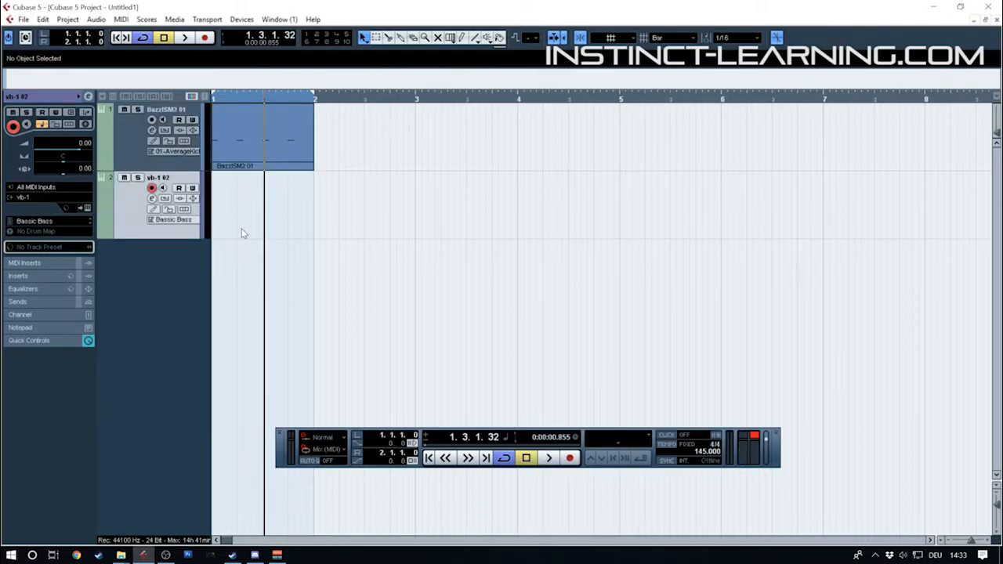
Create a one-bar part on the vb-1 track with three short E1 sixteenth notes after every kick, leaving the beats empty
{"action": "double_click", "coordinate": [248, 193]}
{"action": "double_click", "coordinate": [248, 193]}
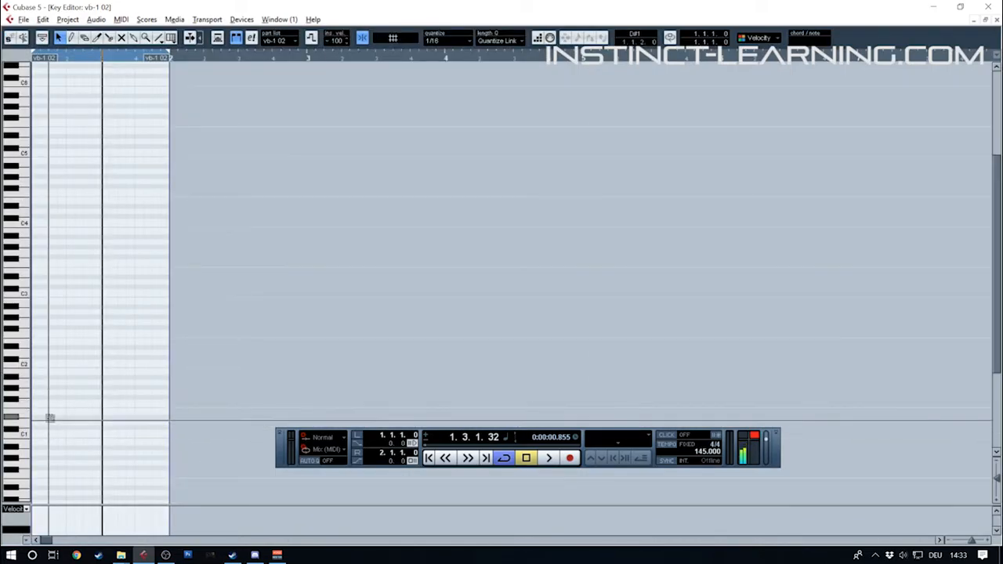
{"action": "mouse_move", "coordinate": [48, 413]}
{"action": "left_mouse_down"}
{"action": "mouse_move", "coordinate": [67, 412]}
{"action": "mouse_move", "coordinate": [36, 423]}
{"action": "left_mouse_up"}
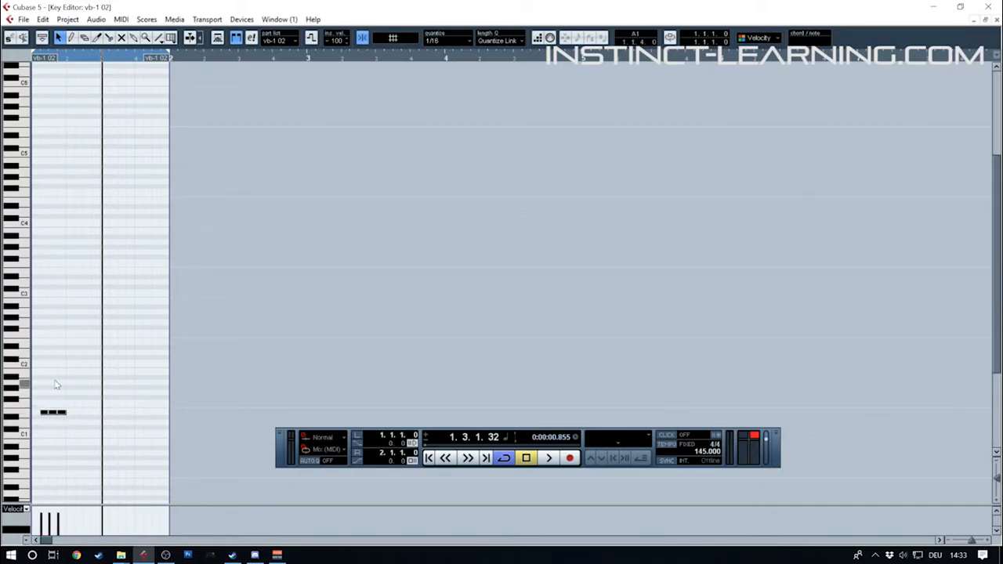
{"action": "left_click", "coordinate": [49, 414]}
{"action": "left_click_drag", "start_coordinate": [68, 416], "coordinate": [66, 415]}
{"action": "left_click_drag", "start_coordinate": [47, 413], "coordinate": [114, 420]}
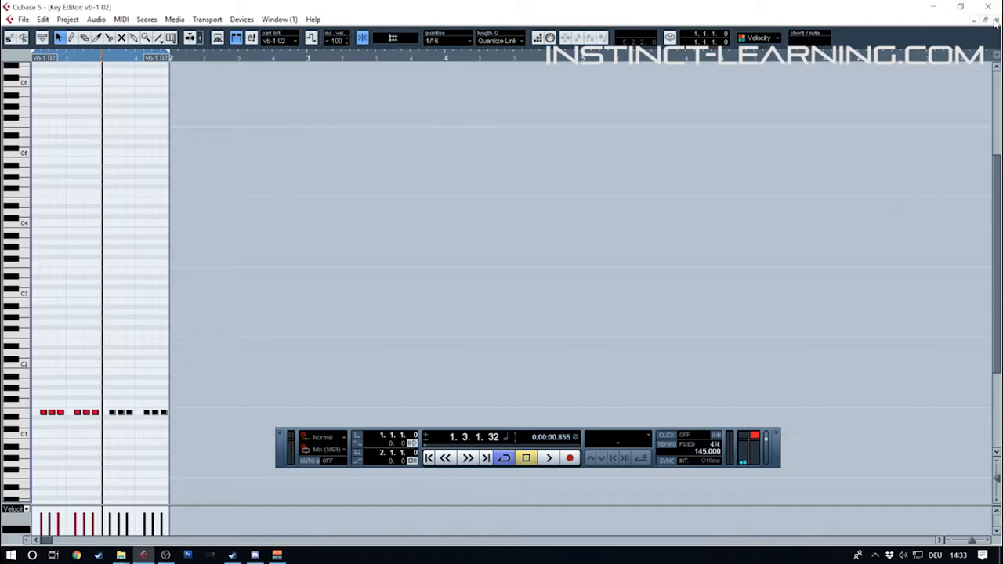
{"action": "left_click", "coordinate": [988, 20]}
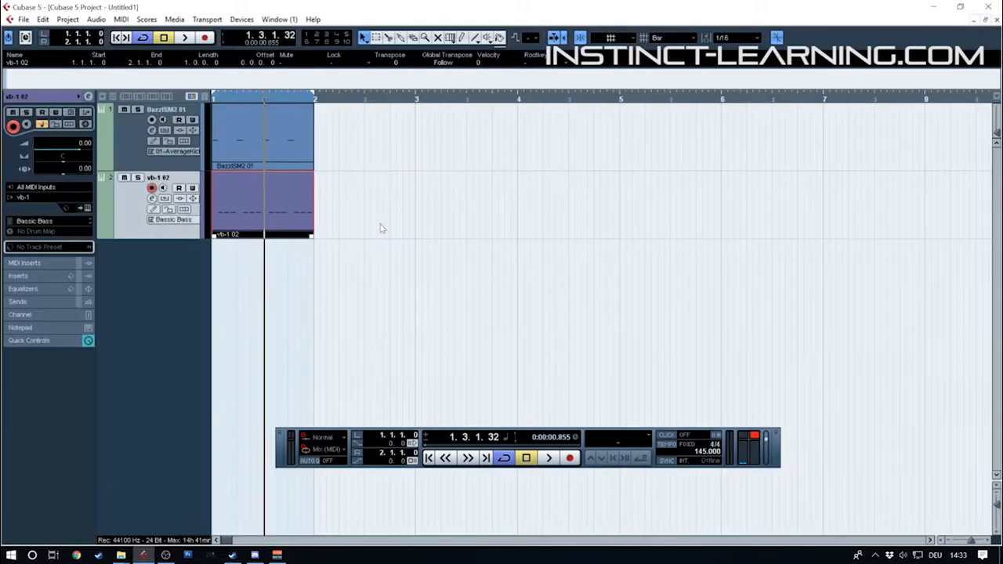
Mute the vb-1 track and play the kick alone with the BazzISM2 track's volume set to -7.58
{"action": "left_click", "coordinate": [142, 145]}
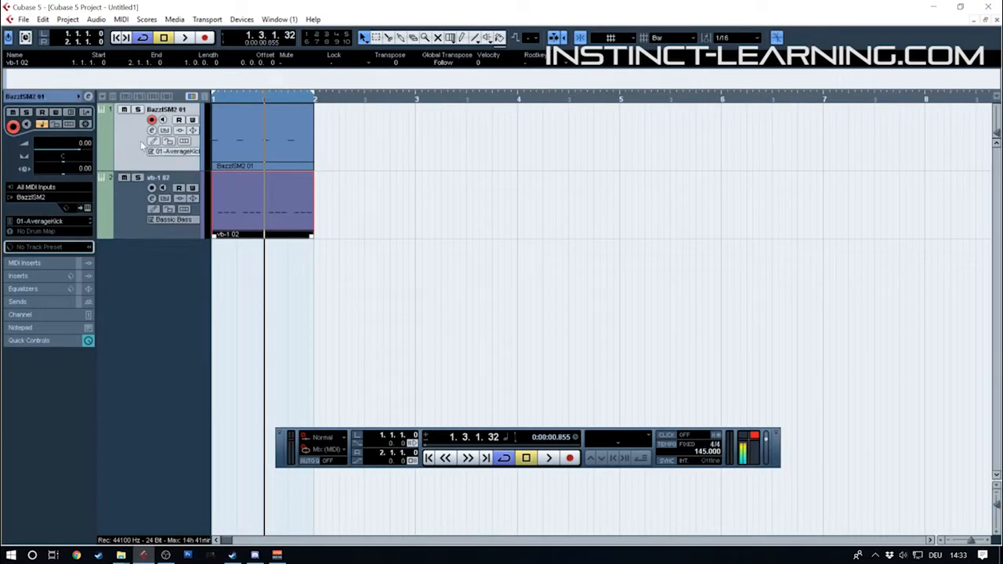
{"action": "left_click", "coordinate": [124, 178]}
{"action": "left_click_drag", "start_coordinate": [71, 148], "coordinate": [64, 149]}
{"action": "key", "text": "space"}
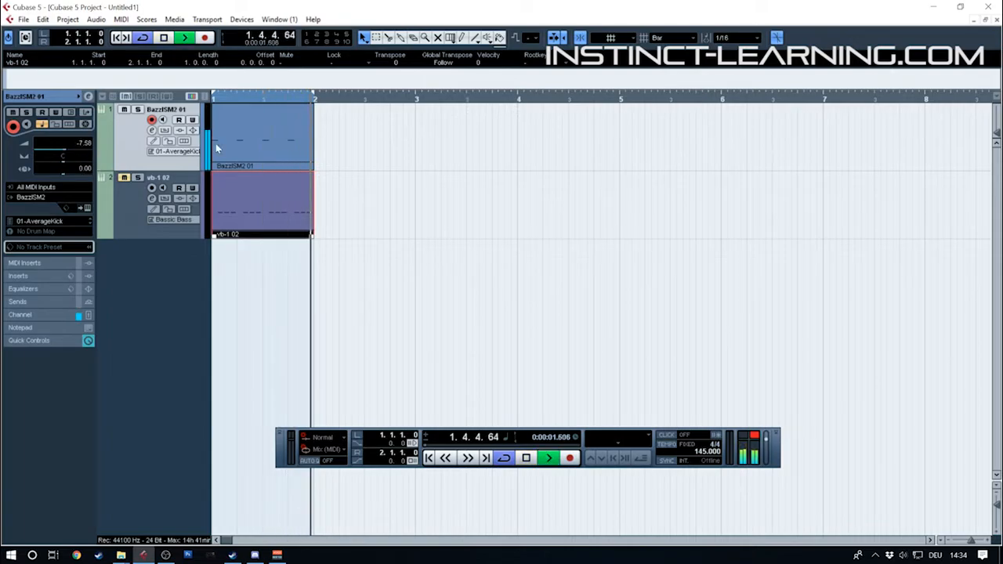
{"action": "key", "text": "space"}
Unmute the vb-1 track and play the loop with the VB1's pickup moved closer to the bridge
{"action": "left_click", "coordinate": [130, 199]}
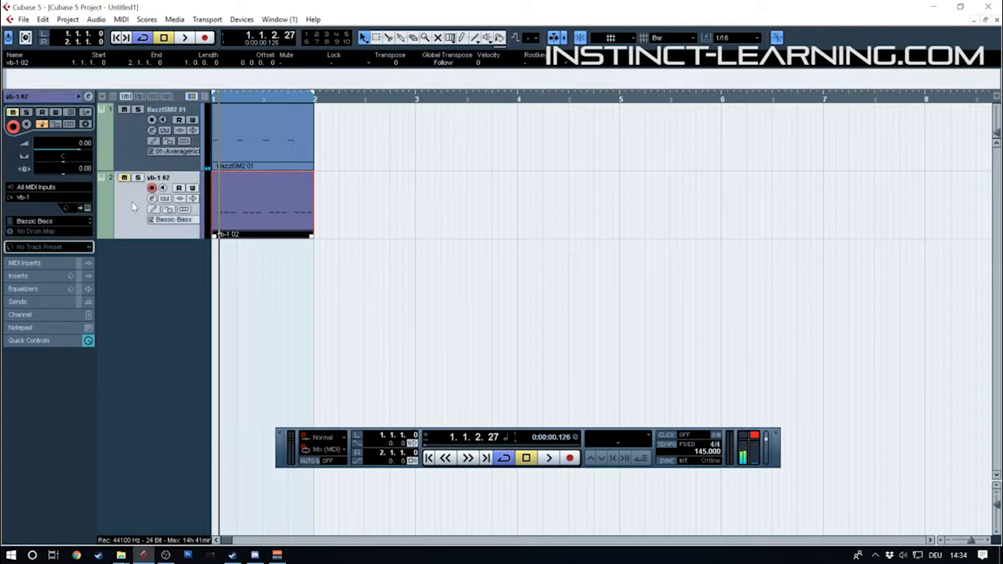
{"action": "left_click", "coordinate": [124, 178]}
{"action": "left_click", "coordinate": [86, 208]}
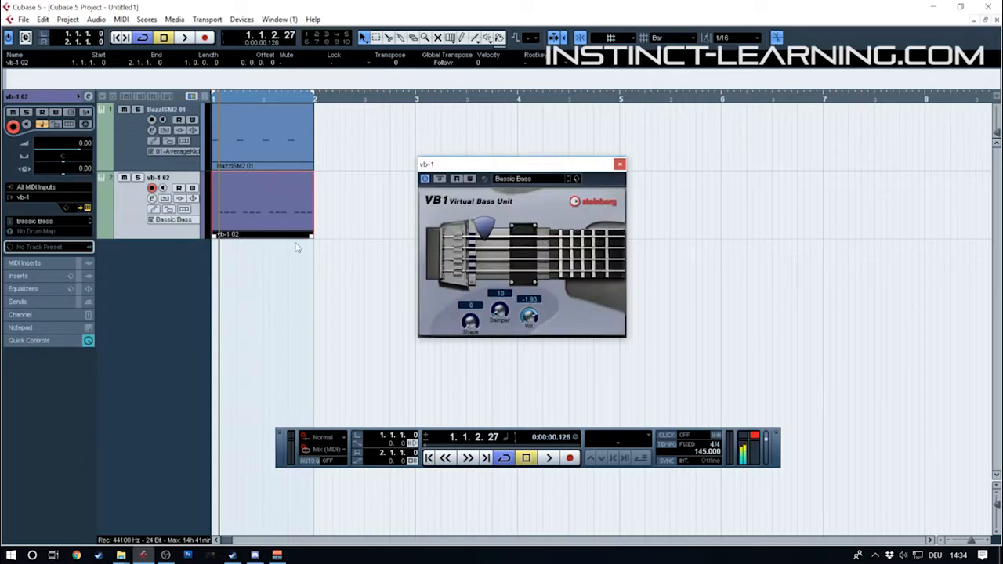
{"action": "left_click_drag", "start_coordinate": [502, 251], "coordinate": [366, 261]}
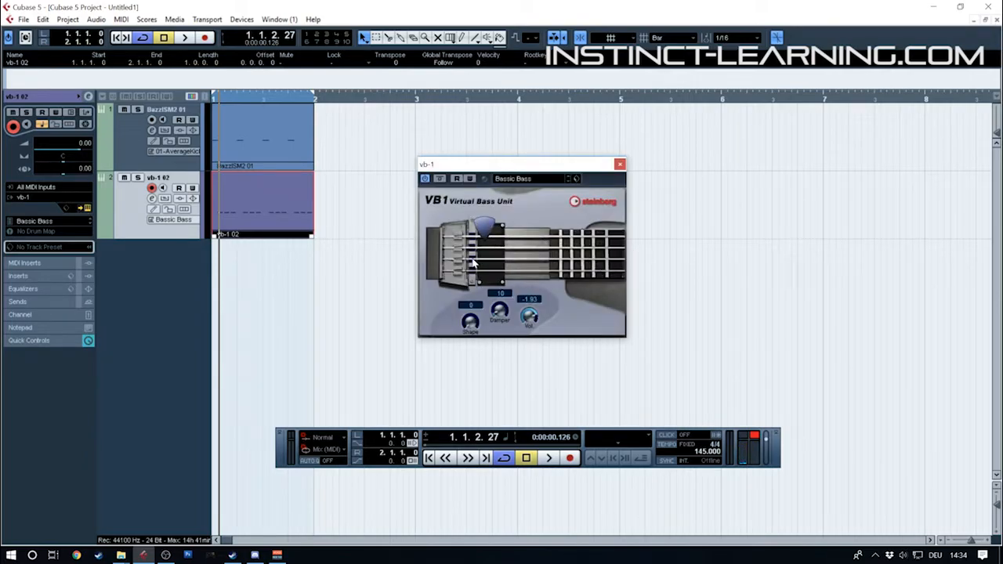
{"action": "key", "text": "space"}
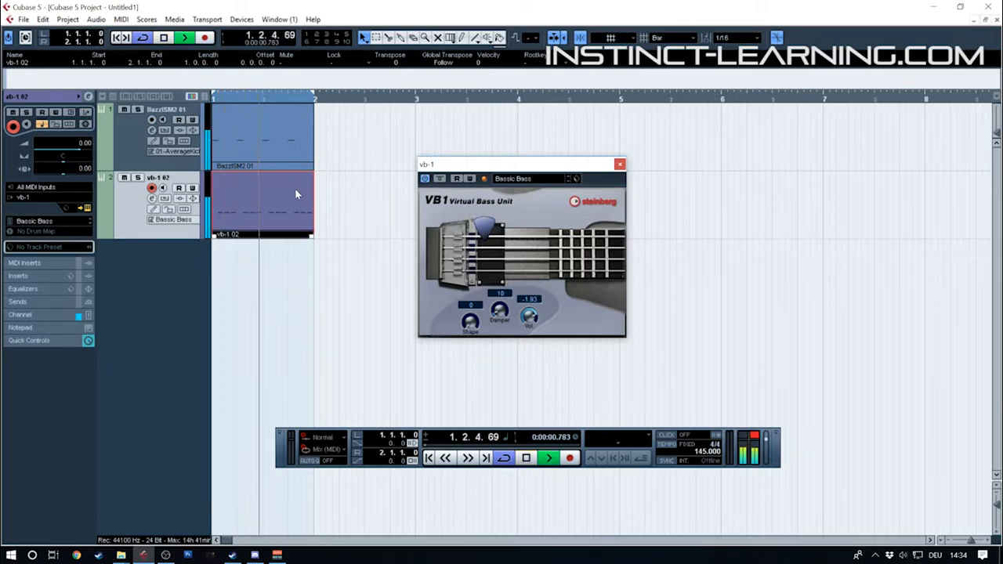
Move all the bass notes down one octave to E0, then close the VB1 and stop playback
{"action": "double_click", "coordinate": [297, 188]}
{"action": "left_click", "coordinate": [274, 200]}
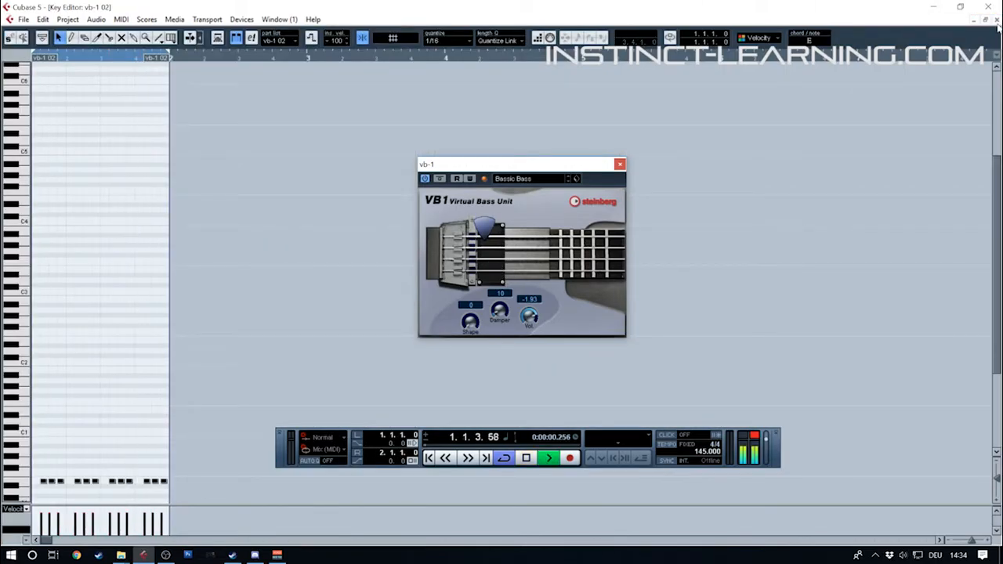
{"action": "left_click", "coordinate": [996, 20]}
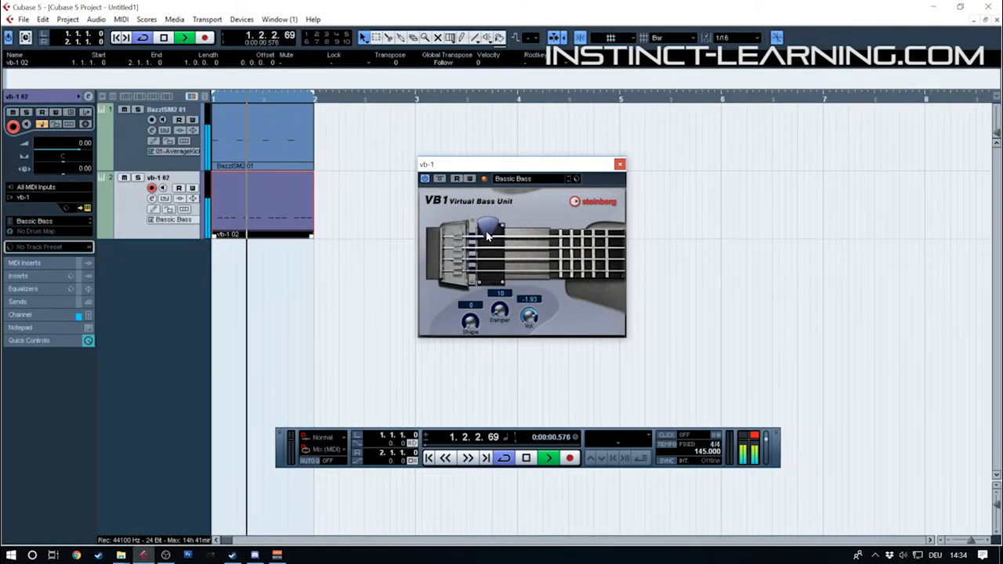
{"action": "left_click", "coordinate": [226, 131]}
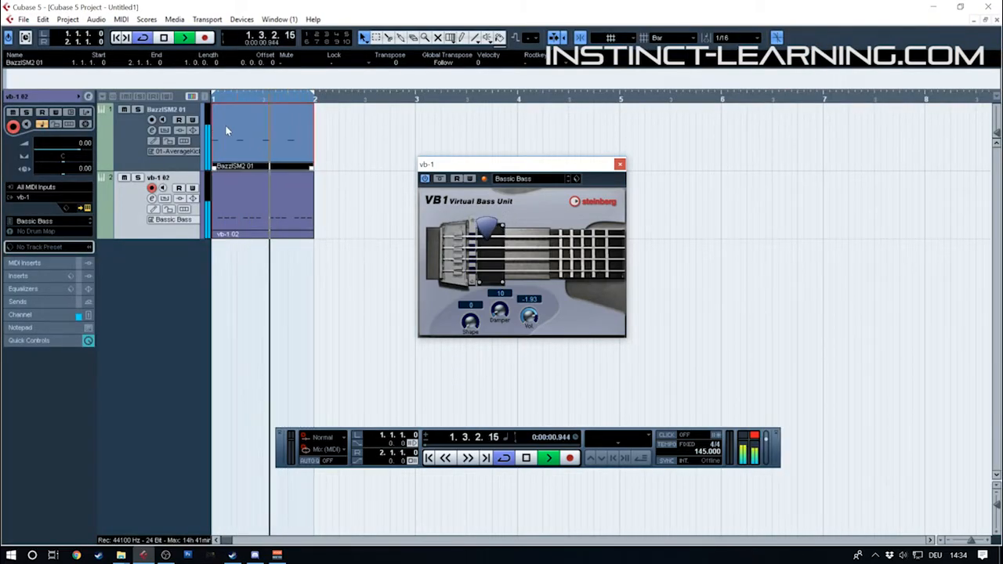
{"action": "left_click", "coordinate": [620, 164]}
{"action": "key", "text": "space"}
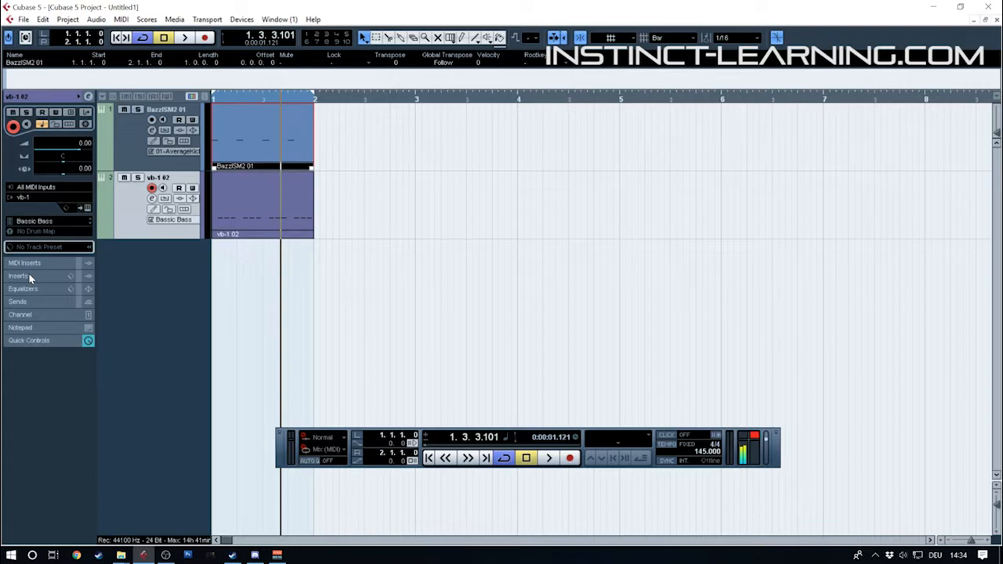
Check the kick and bass levels in the mixer during playback and raise the vb-1 channel's volume to 1.00
{"action": "key", "text": "F3"}
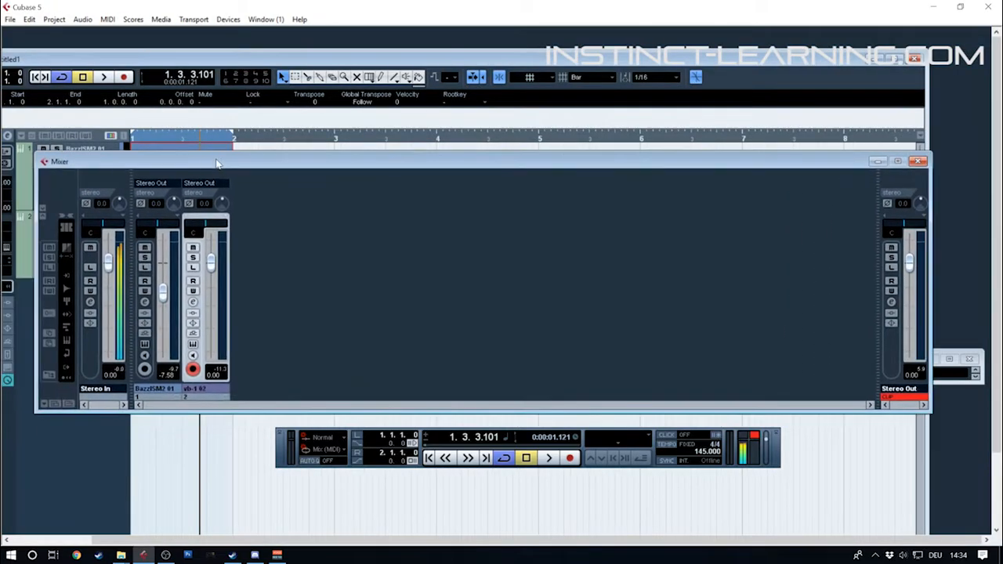
{"action": "key", "text": "space"}
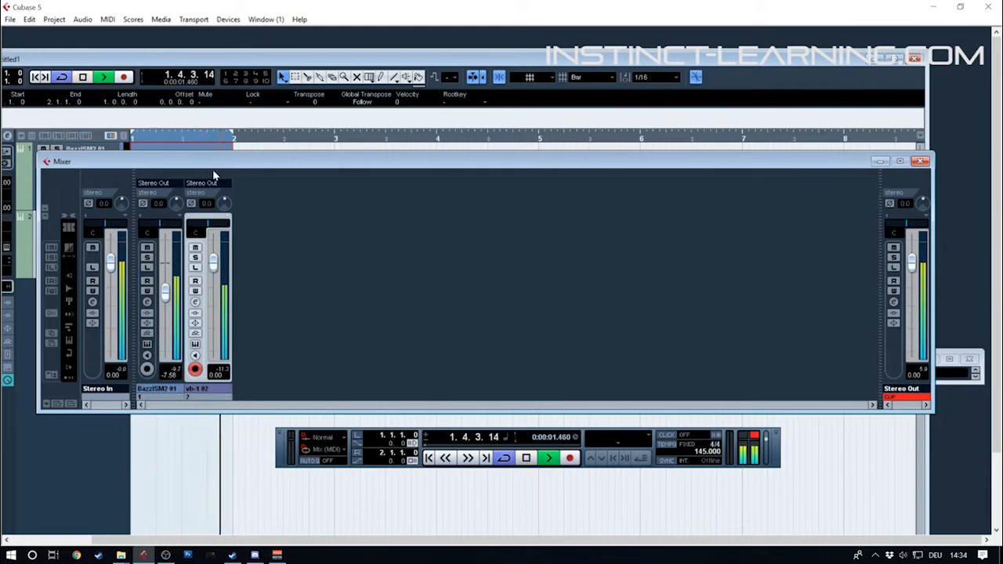
{"action": "key", "text": "space"}
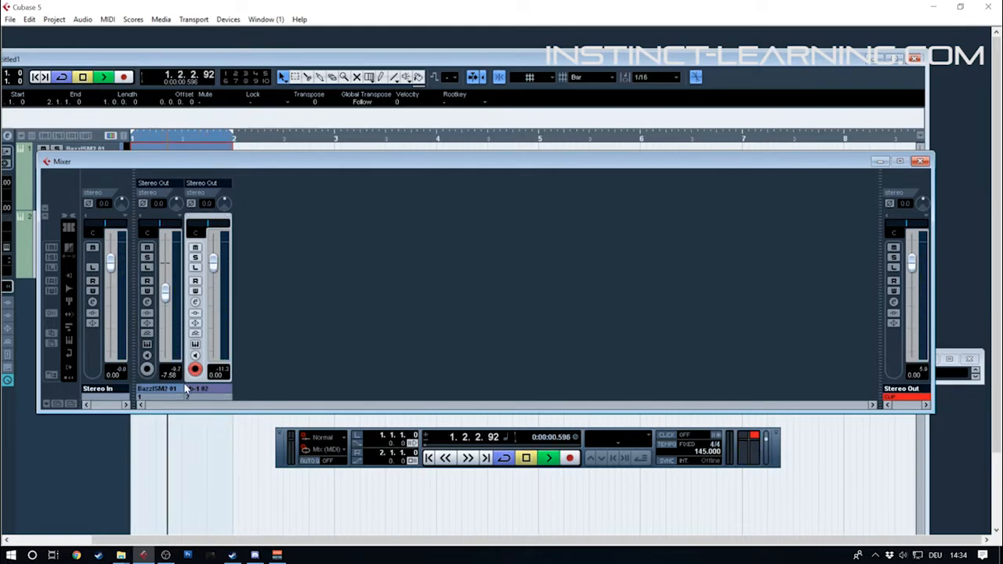
{"action": "key", "text": "space"}
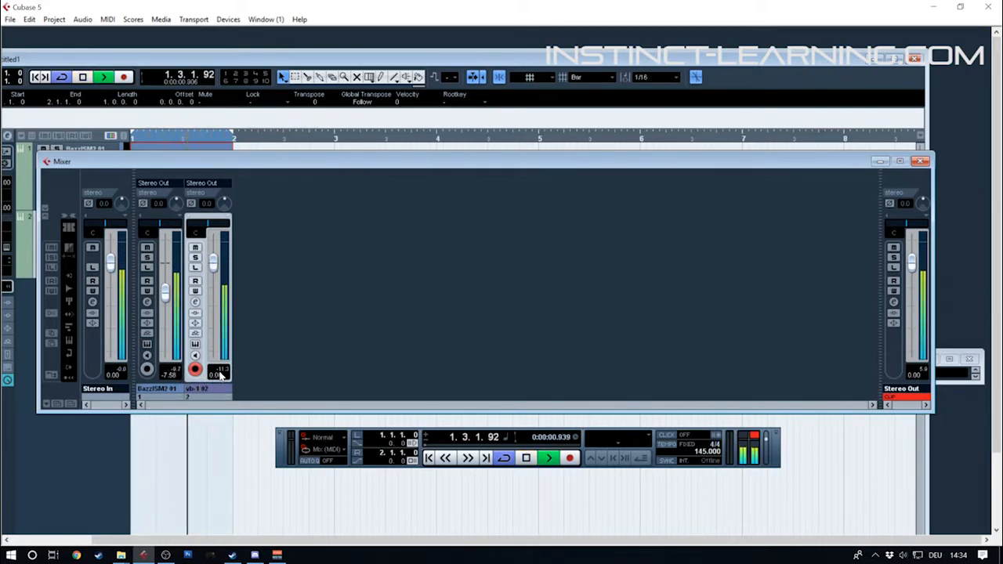
{"action": "left_click_drag", "start_coordinate": [214, 262], "coordinate": [214, 260]}
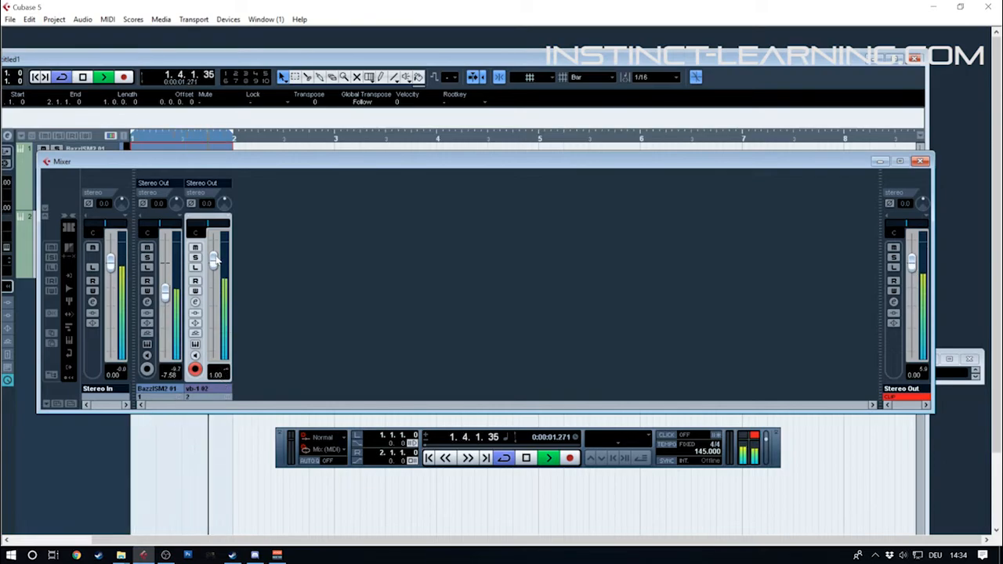
Close the mixer, stop playback and maximize the project window
{"action": "key", "text": "F3"}
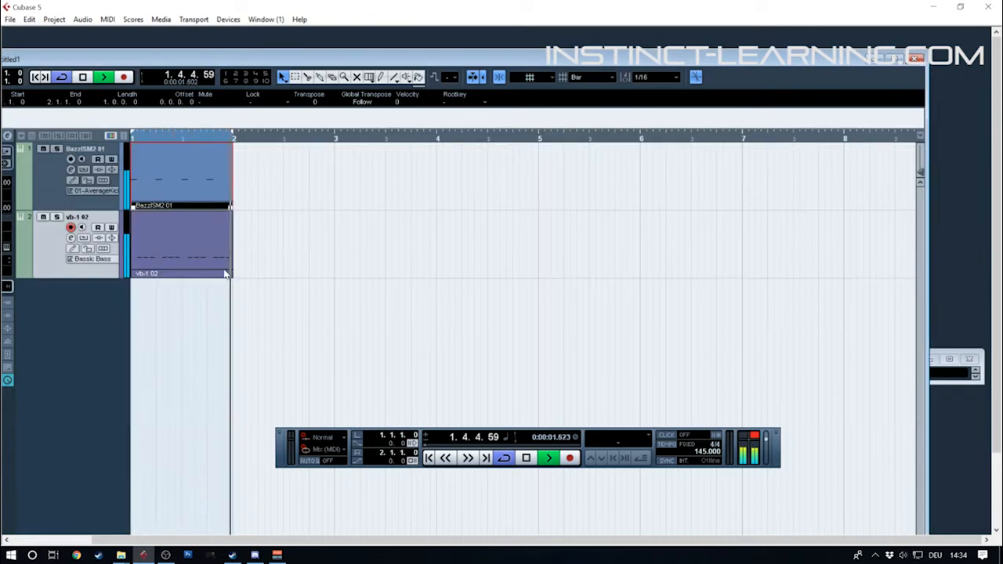
{"action": "key", "text": "space"}
{"action": "double_click", "coordinate": [132, 60]}
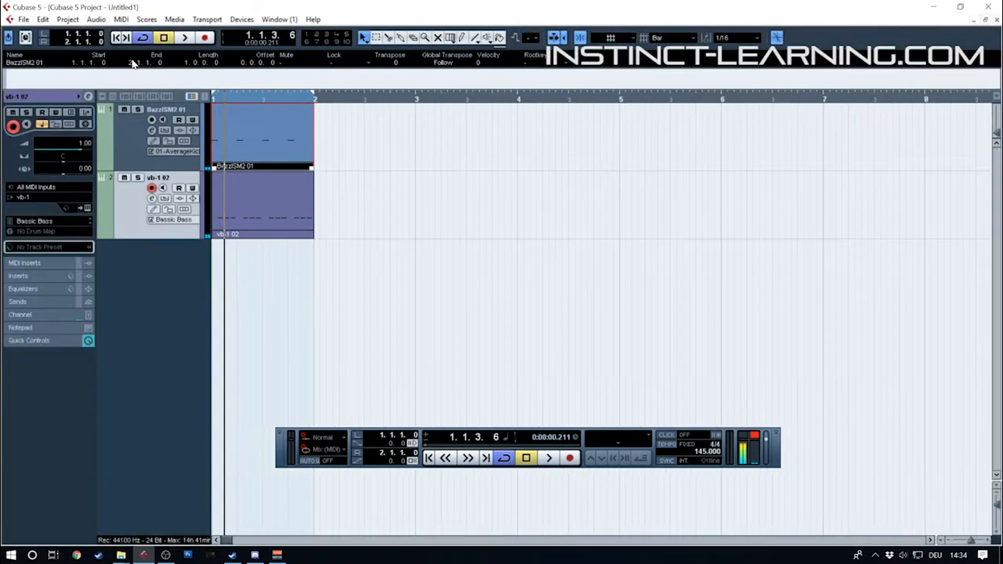
Load FabFilter Pro-Q 2 into the first insert slot of the vb-1 track and move its window clear of the tracks
{"action": "left_click", "coordinate": [17, 276]}
{"action": "left_click", "coordinate": [34, 141]}
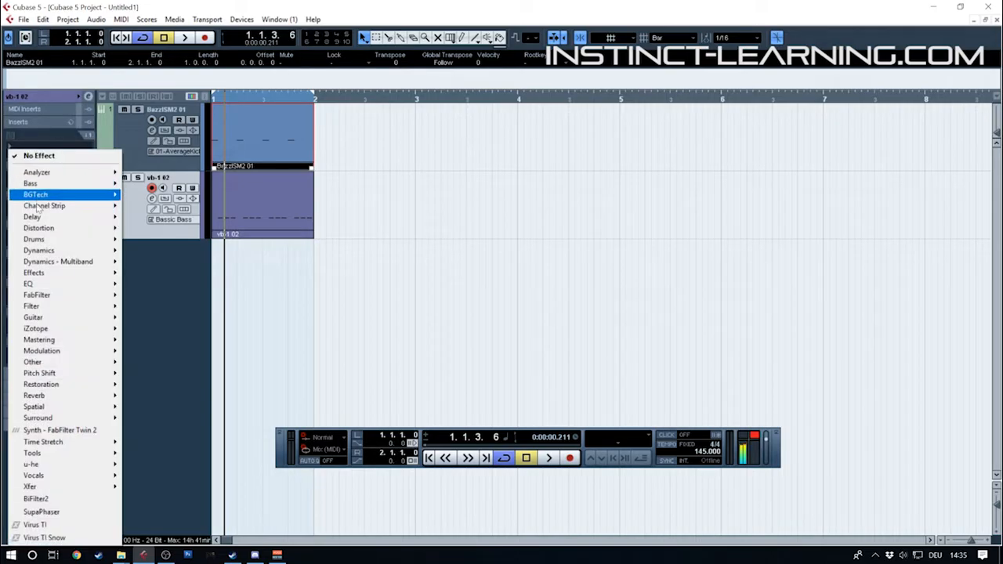
{"action": "mouse_move", "coordinate": [59, 295]}
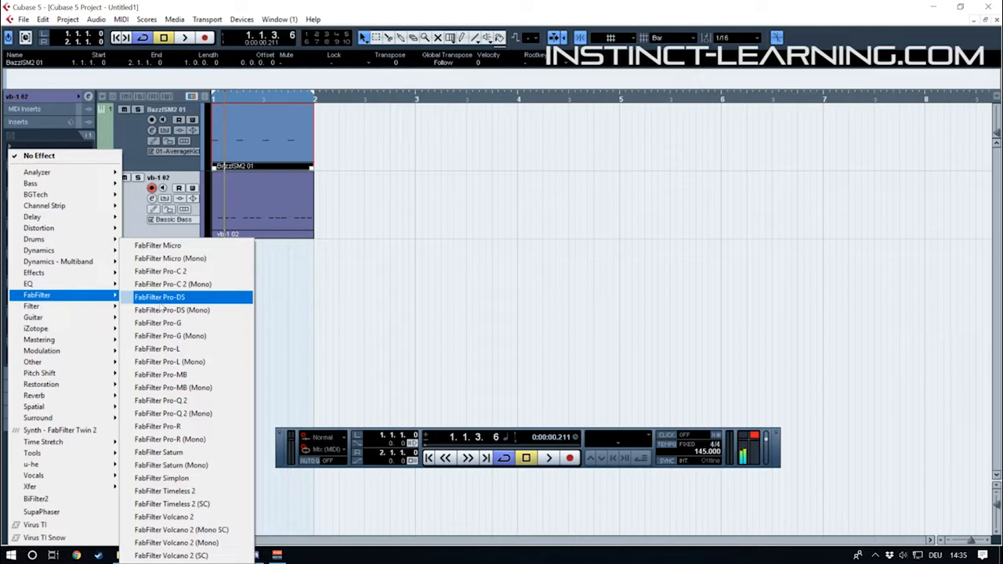
{"action": "left_click", "coordinate": [168, 401]}
{"action": "left_click_drag", "start_coordinate": [533, 113], "coordinate": [406, 114]}
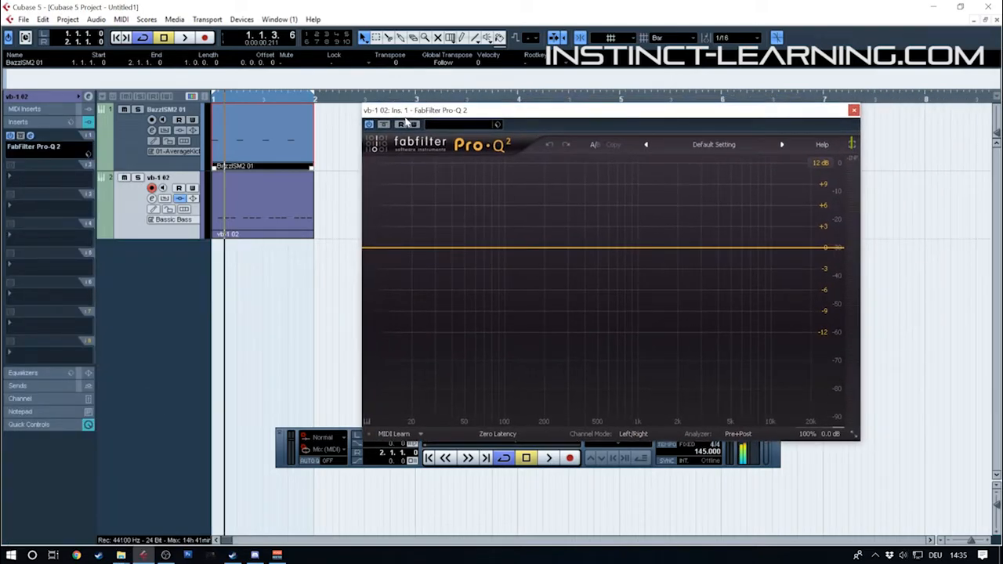
Add a 24 dB/oct low cut at about 34 Hz in the Pro-Q 2 and play the loop briefly
{"action": "double_click", "coordinate": [387, 249]}
{"action": "left_click_drag", "start_coordinate": [387, 249], "coordinate": [464, 251]}
{"action": "left_click", "coordinate": [399, 393]}
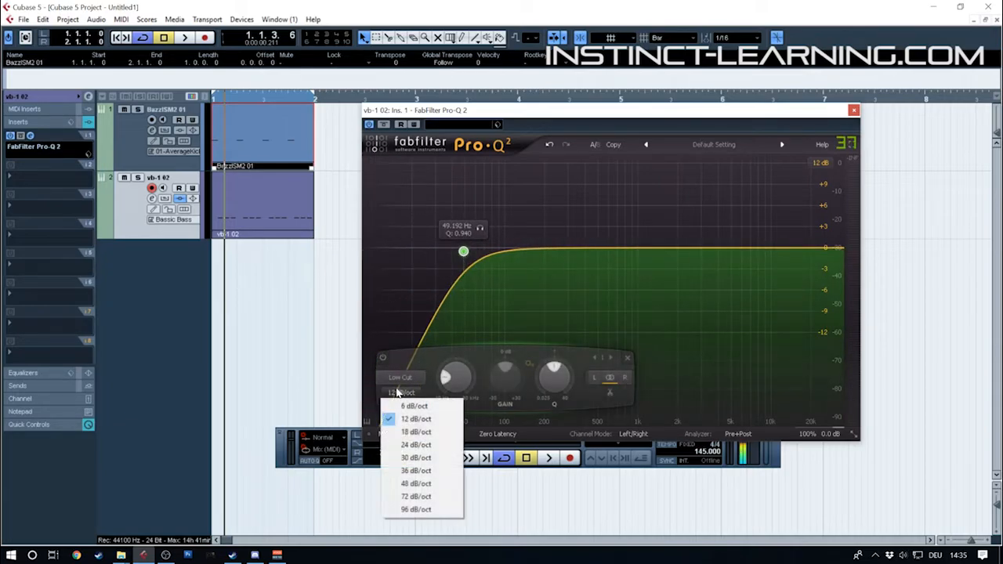
{"action": "left_click", "coordinate": [415, 445]}
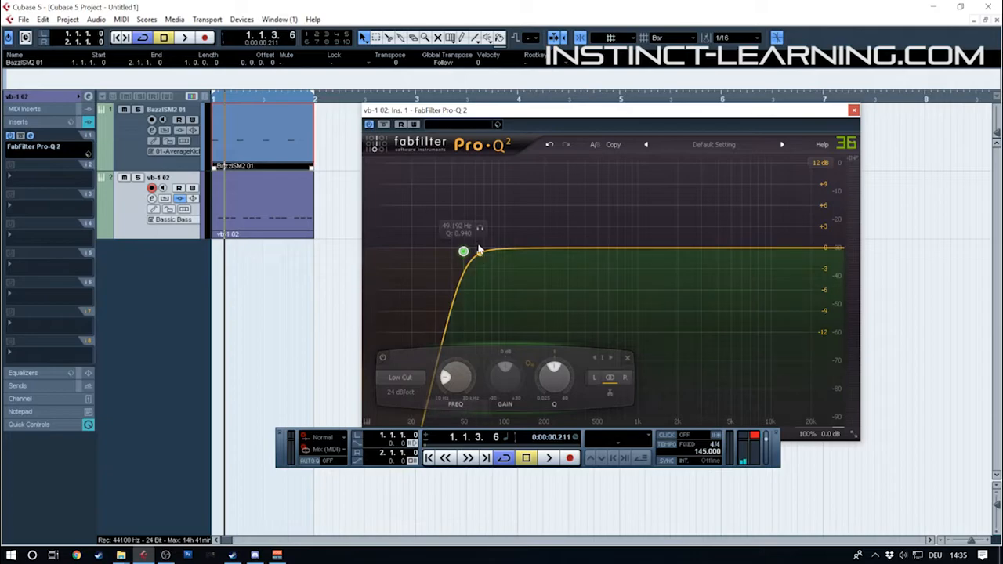
{"action": "left_click_drag", "start_coordinate": [464, 252], "coordinate": [442, 256]}
{"action": "key", "text": "space"}
{"action": "key", "text": "space"}
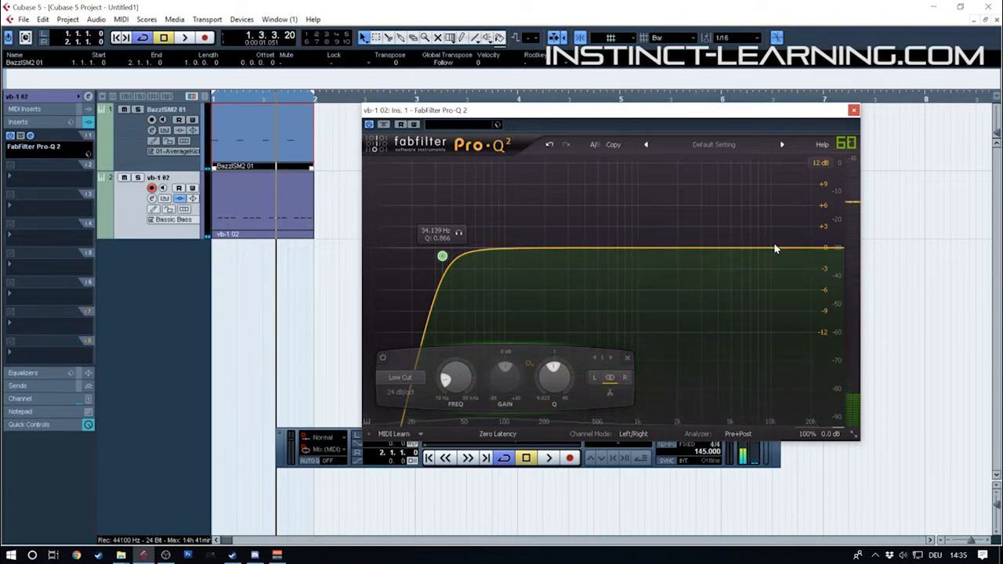
{"action": "double_click", "coordinate": [775, 248]}
{"action": "right_click", "coordinate": [776, 249]}
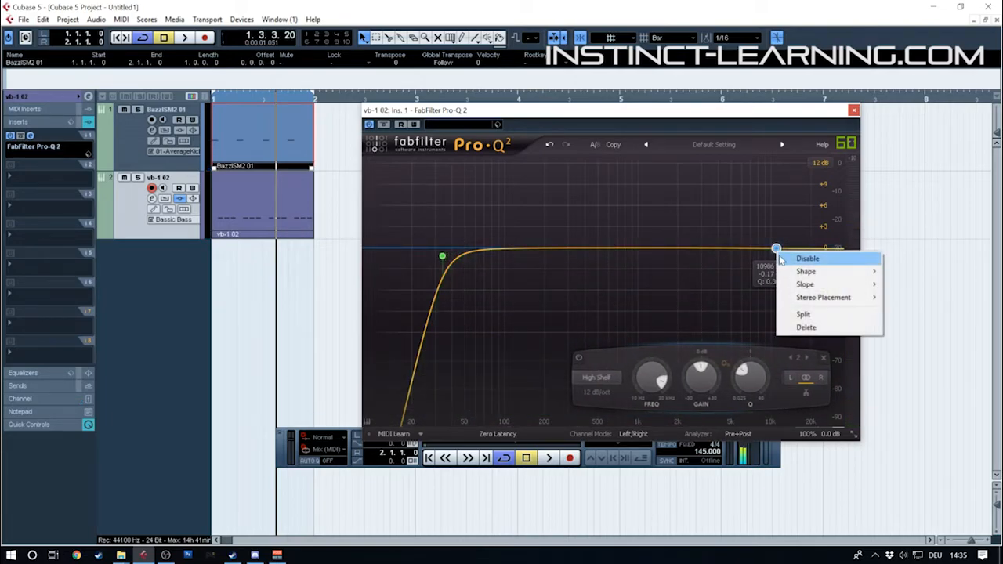
{"action": "left_click", "coordinate": [780, 259]}
{"action": "right_click", "coordinate": [779, 249]}
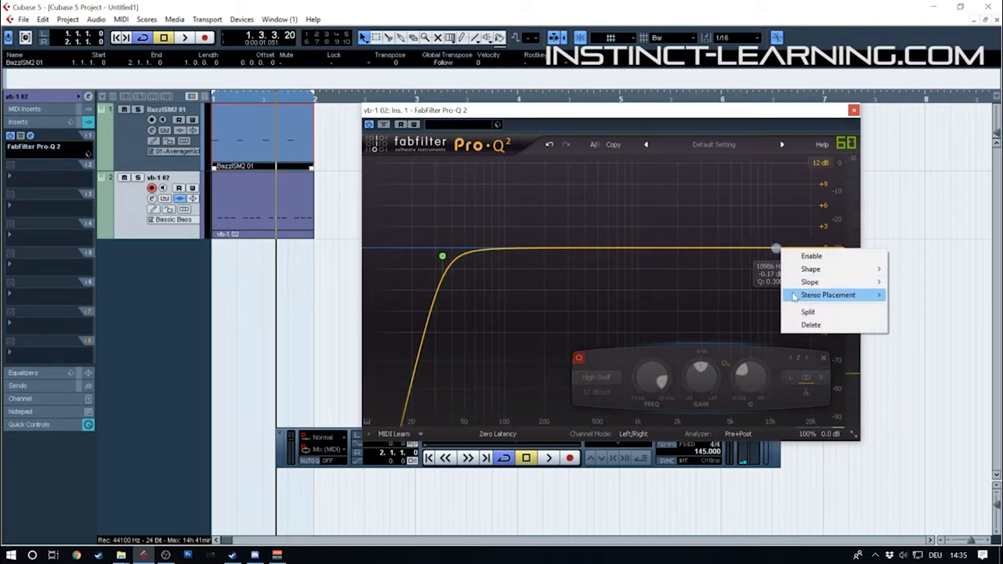
{"action": "left_click", "coordinate": [811, 324]}
Add a 48 dB/oct high cut at about 5 kHz in the Pro-Q 2 and audition the bass
{"action": "double_click", "coordinate": [818, 249]}
{"action": "left_click_drag", "start_coordinate": [817, 249], "coordinate": [724, 252]}
{"action": "left_click", "coordinate": [597, 393]}
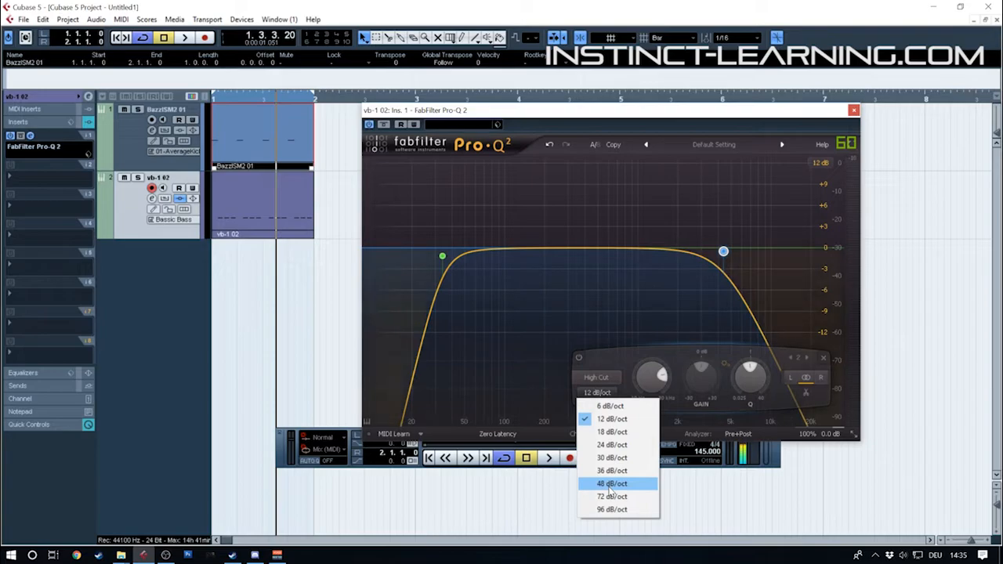
{"action": "left_click", "coordinate": [611, 487]}
{"action": "left_click_drag", "start_coordinate": [725, 261], "coordinate": [730, 283]}
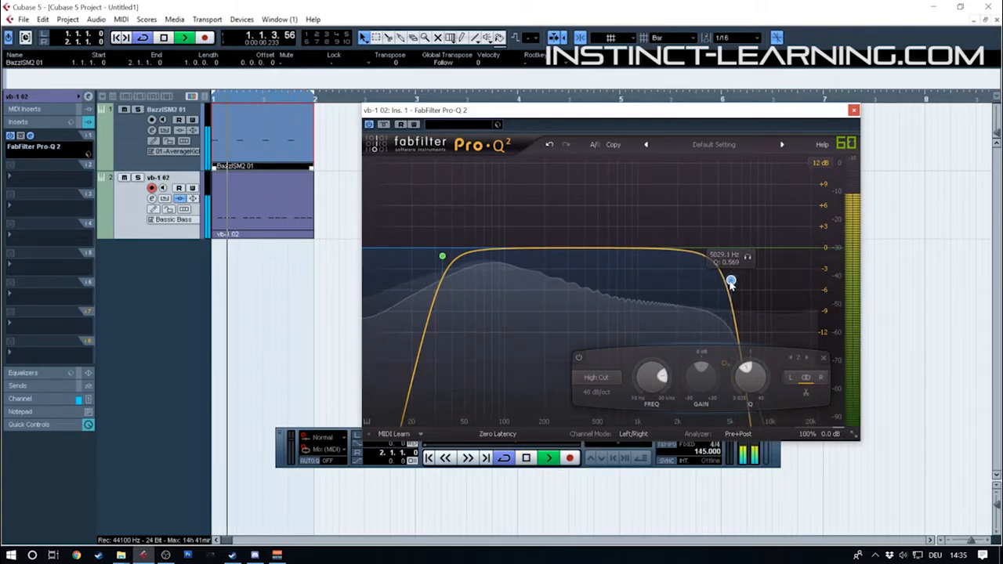
{"action": "key", "text": "space"}
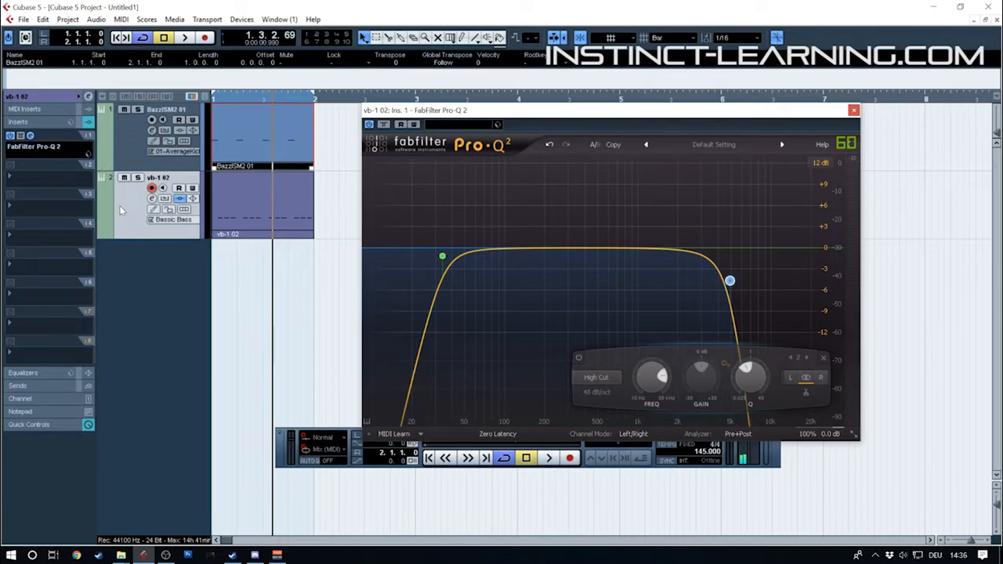
Nudge the high cut to a slightly lower frequency and play the loop to check it
{"action": "left_click", "coordinate": [50, 176]}
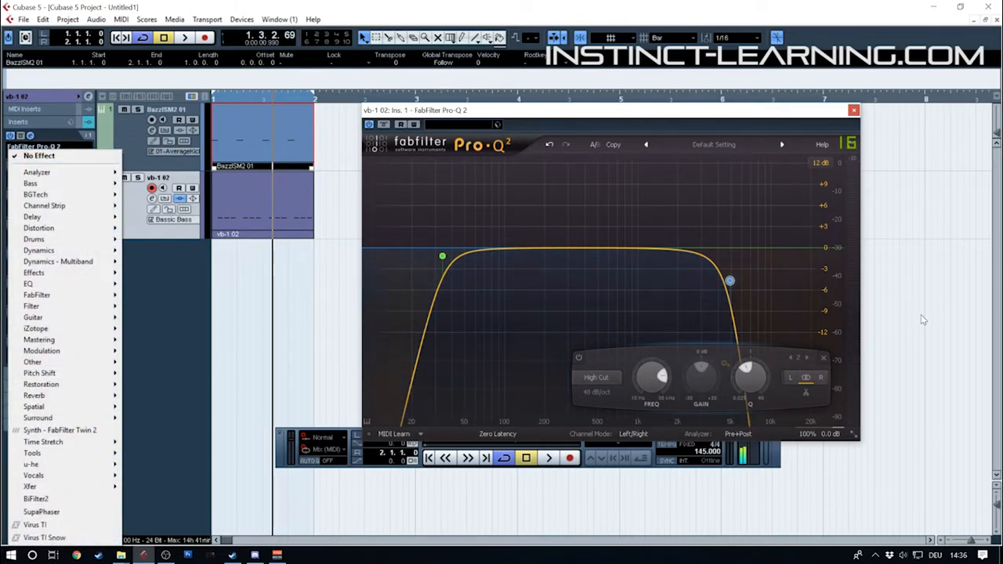
{"action": "left_click", "coordinate": [754, 293]}
{"action": "mouse_move", "coordinate": [731, 280]}
{"action": "left_mouse_down"}
{"action": "mouse_move", "coordinate": [836, 275]}
{"action": "mouse_move", "coordinate": [789, 262]}
{"action": "mouse_move", "coordinate": [800, 278]}
{"action": "mouse_move", "coordinate": [740, 263]}
{"action": "mouse_move", "coordinate": [728, 277]}
{"action": "left_mouse_up"}
{"action": "key", "text": "space"}
{"action": "key", "text": "space"}
Load QuadraFuzz into the vb-1 track's second insert slot, audition its default setting, and close both plug-in windows
{"action": "left_click", "coordinate": [42, 173]}
{"action": "mouse_move", "coordinate": [63, 228]}
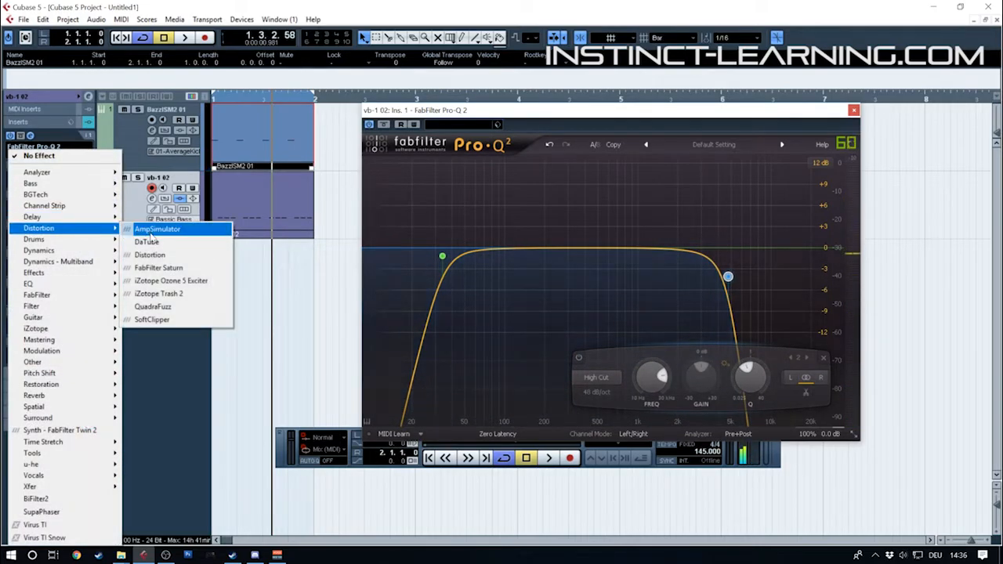
{"action": "left_click", "coordinate": [164, 308]}
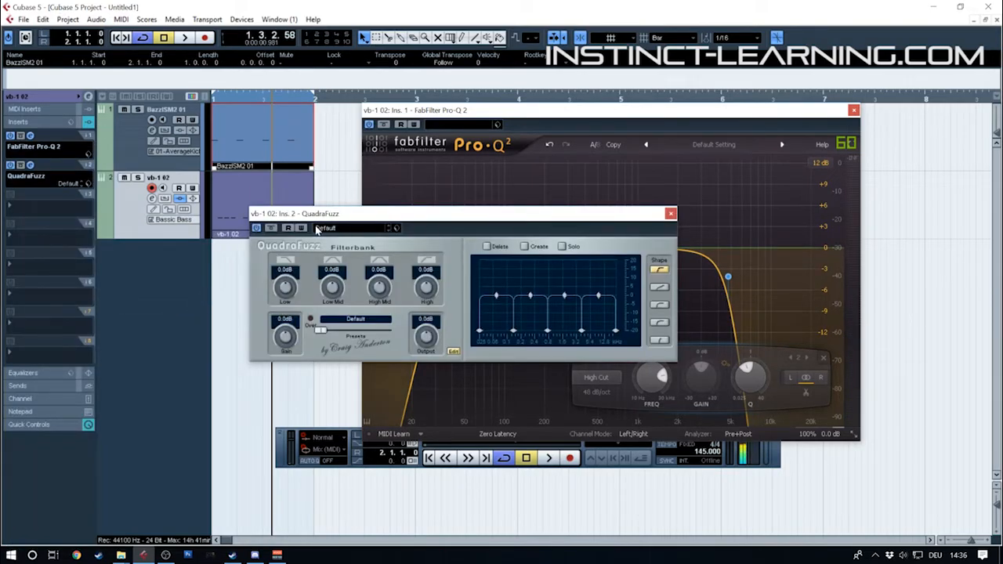
{"action": "key", "text": "space"}
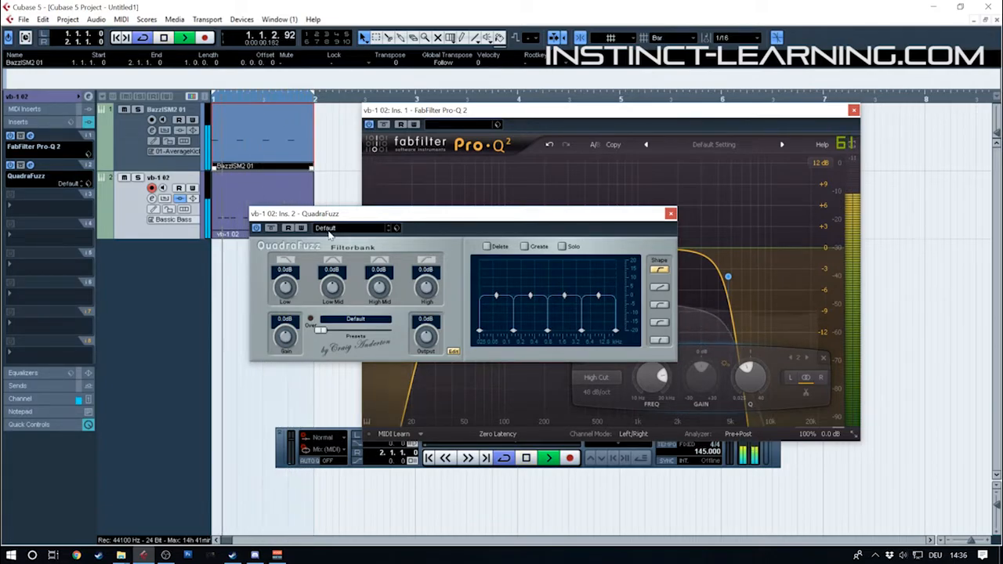
{"action": "key", "text": "space"}
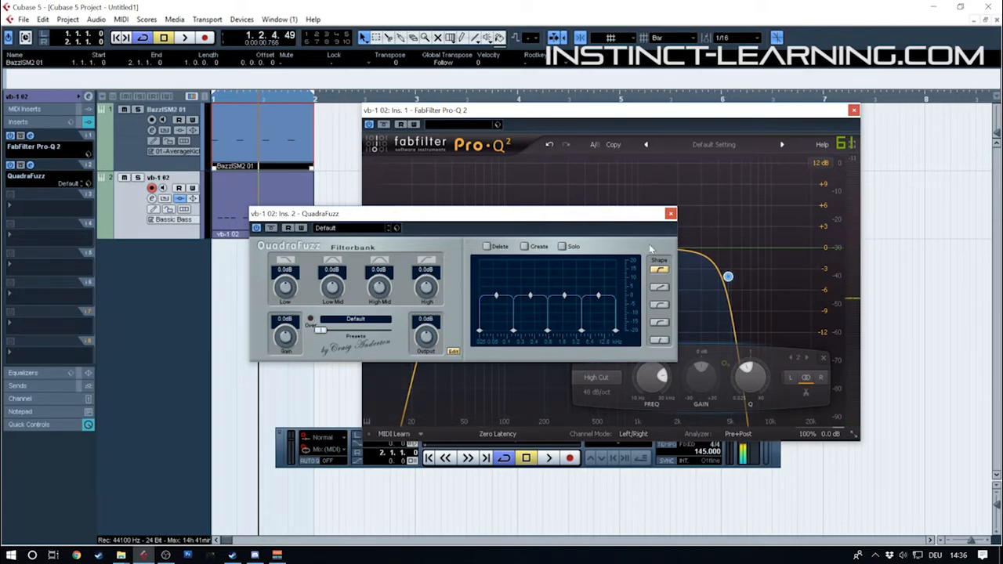
{"action": "left_click", "coordinate": [670, 214]}
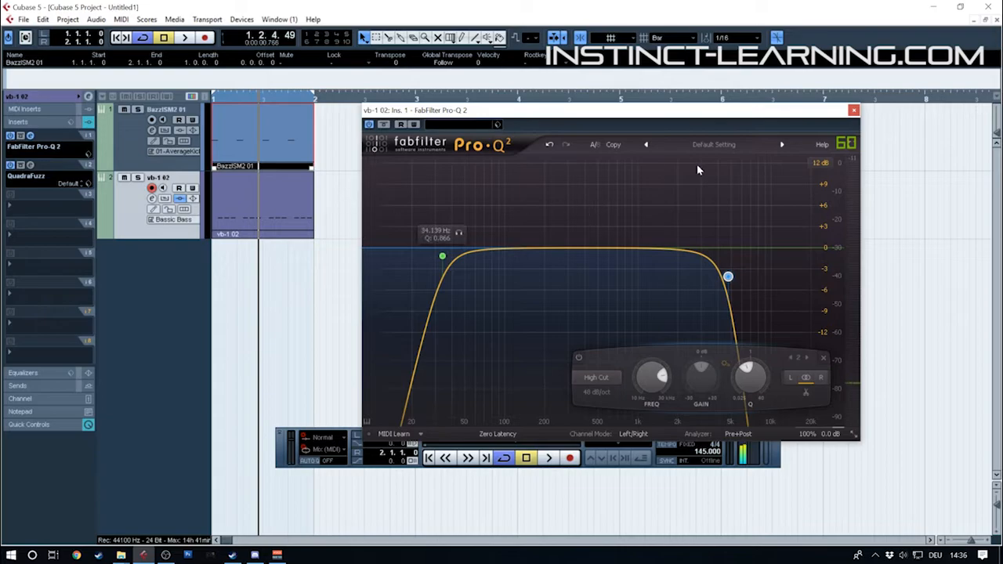
{"action": "left_click", "coordinate": [853, 111]}
Load the GEQ-30 into the vb-1 track's third insert slot and move its window clear of the tracks
{"action": "left_click", "coordinate": [33, 211]}
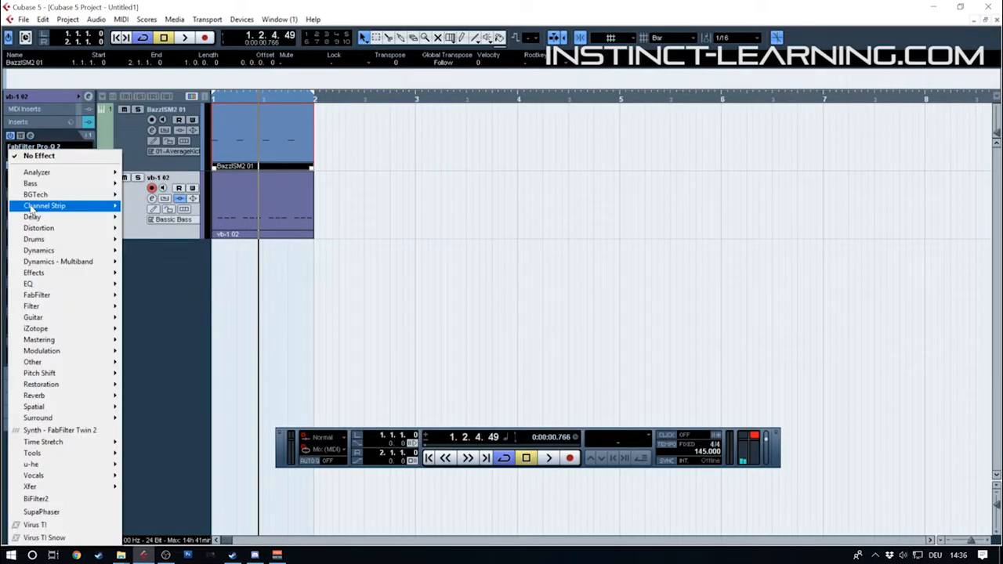
{"action": "mouse_move", "coordinate": [47, 287]}
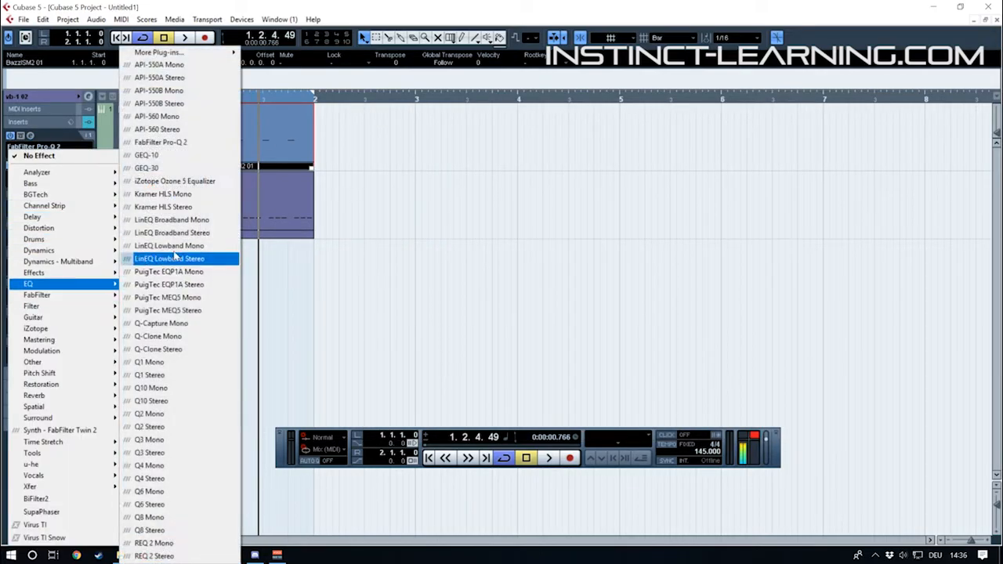
{"action": "left_click", "coordinate": [183, 169]}
{"action": "left_click_drag", "start_coordinate": [265, 251], "coordinate": [475, 171]}
{"action": "left_click_drag", "start_coordinate": [410, 167], "coordinate": [381, 154]}
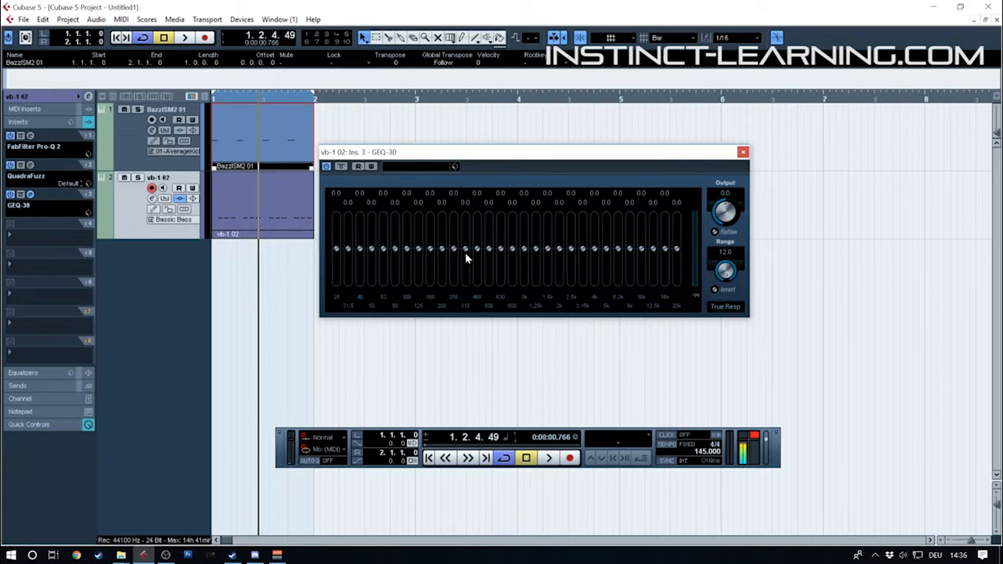
Cut 160 Hz by 3.4, 200 Hz by 0.4, 250 Hz by 4.0 and 315 Hz by 2.9 dB during playback, comparing with bypass
{"action": "key", "text": "space"}
{"action": "mouse_move", "coordinate": [439, 251]}
{"action": "left_mouse_down"}
{"action": "mouse_move", "coordinate": [441, 262]}
{"action": "mouse_move", "coordinate": [460, 260]}
{"action": "mouse_move", "coordinate": [448, 262]}
{"action": "mouse_move", "coordinate": [463, 256]}
{"action": "mouse_move", "coordinate": [455, 238]}
{"action": "mouse_move", "coordinate": [456, 263]}
{"action": "mouse_move", "coordinate": [464, 234]}
{"action": "mouse_move", "coordinate": [466, 262]}
{"action": "mouse_move", "coordinate": [446, 262]}
{"action": "mouse_move", "coordinate": [441, 240]}
{"action": "mouse_move", "coordinate": [448, 260]}
{"action": "mouse_move", "coordinate": [431, 259]}
{"action": "mouse_move", "coordinate": [428, 245]}
{"action": "mouse_move", "coordinate": [429, 266]}
{"action": "mouse_move", "coordinate": [419, 236]}
{"action": "mouse_move", "coordinate": [418, 250]}
{"action": "left_mouse_up"}
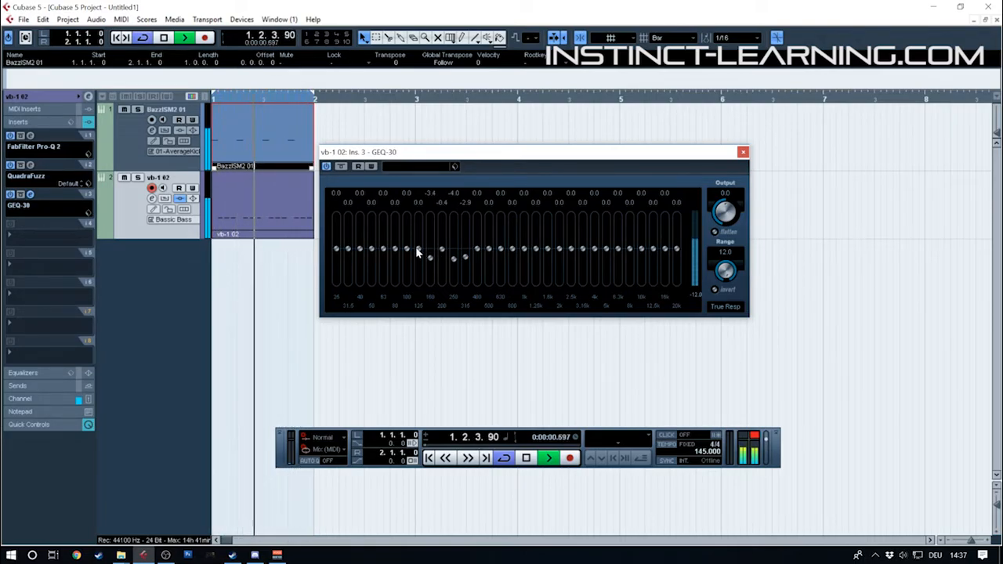
{"action": "left_click", "coordinate": [341, 167]}
{"action": "left_click", "coordinate": [342, 167]}
{"action": "key", "text": "space"}
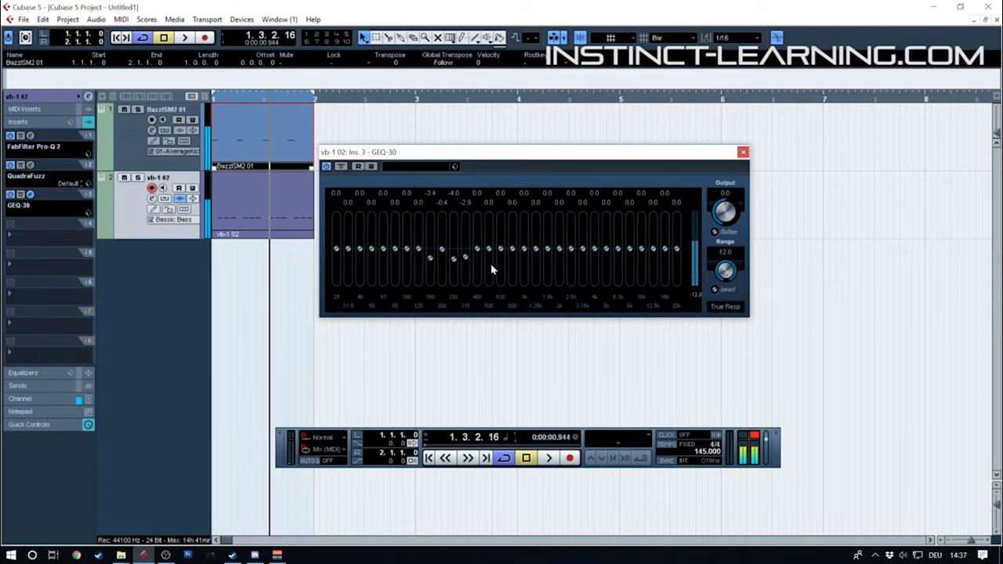
Lower the GEQ-30's 315 Hz band to -5.9, 400 Hz to -6.7 and 500 Hz to -2.9 during playback
{"action": "key", "text": "space"}
{"action": "mouse_move", "coordinate": [480, 258]}
{"action": "left_mouse_down"}
{"action": "mouse_move", "coordinate": [470, 251]}
{"action": "mouse_move", "coordinate": [472, 268]}
{"action": "mouse_move", "coordinate": [494, 258]}
{"action": "left_mouse_up"}
{"action": "key", "text": "space"}
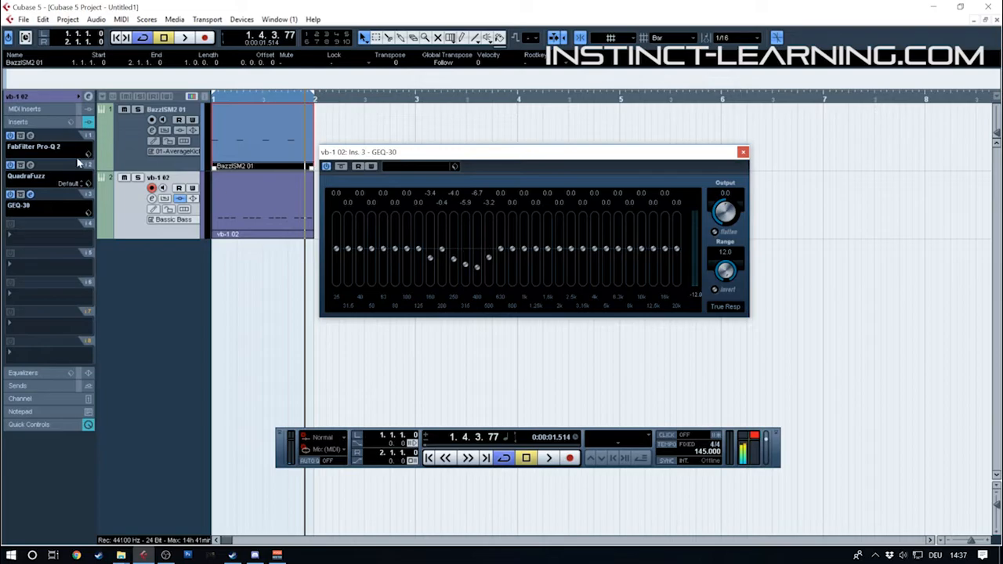
Try a narrow bell boost of about 3.9 dB near 896 Hz in the Pro-Q 2 during playback, and delete the band
{"action": "left_click", "coordinate": [29, 138]}
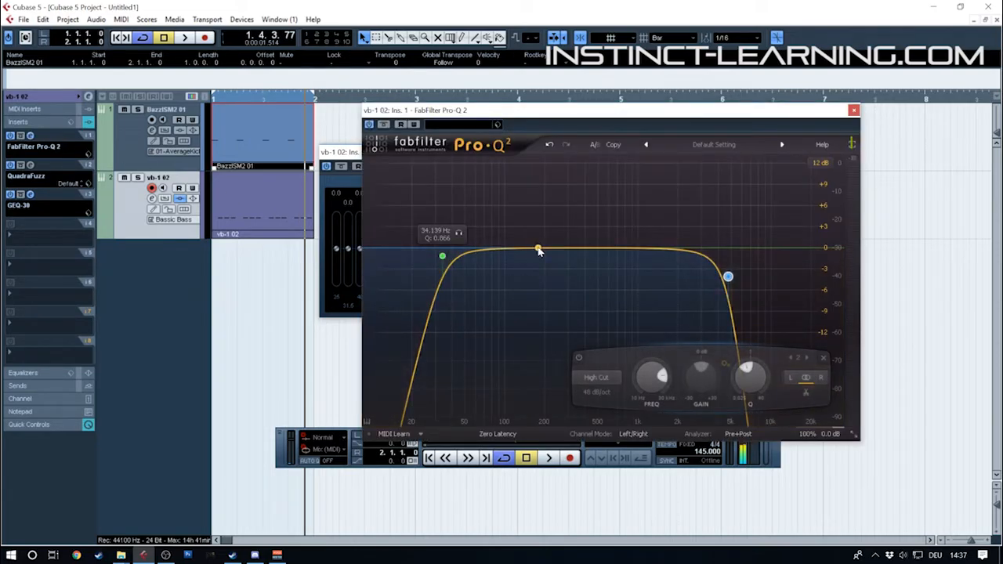
{"action": "left_click_drag", "start_coordinate": [539, 250], "coordinate": [548, 214]}
{"action": "left_click_drag", "start_coordinate": [605, 377], "coordinate": [605, 348]}
{"action": "left_click_drag", "start_coordinate": [547, 214], "coordinate": [631, 222]}
{"action": "key", "text": "space"}
{"action": "right_click", "coordinate": [631, 222]}
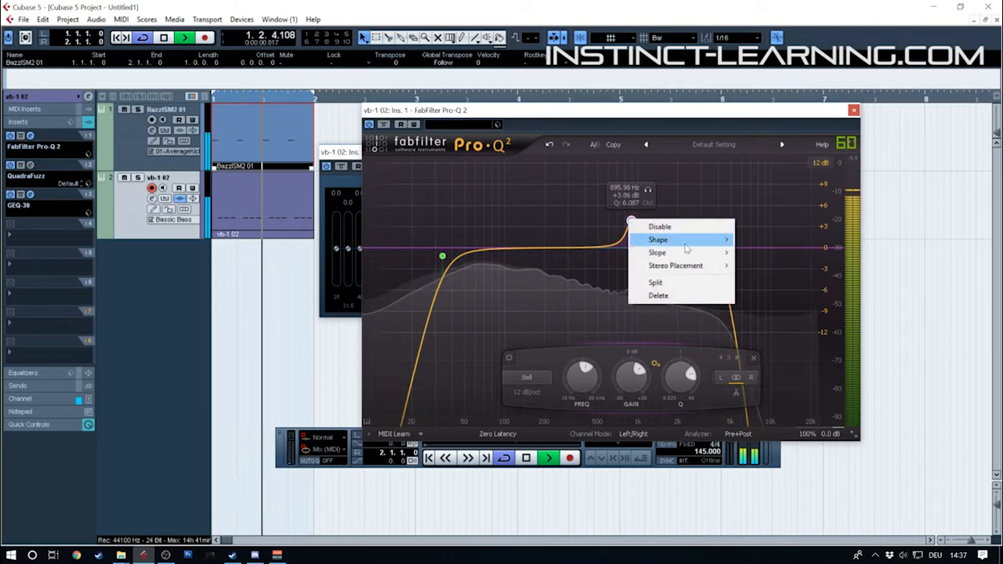
{"action": "left_click", "coordinate": [650, 225]}
{"action": "key", "text": "space"}
{"action": "right_click", "coordinate": [627, 222]}
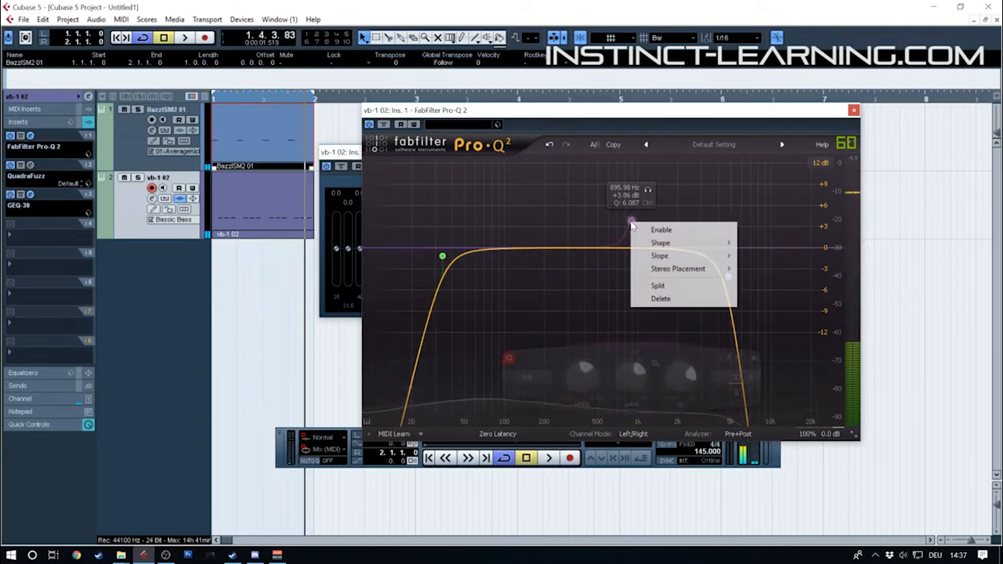
{"action": "left_click", "coordinate": [658, 299]}
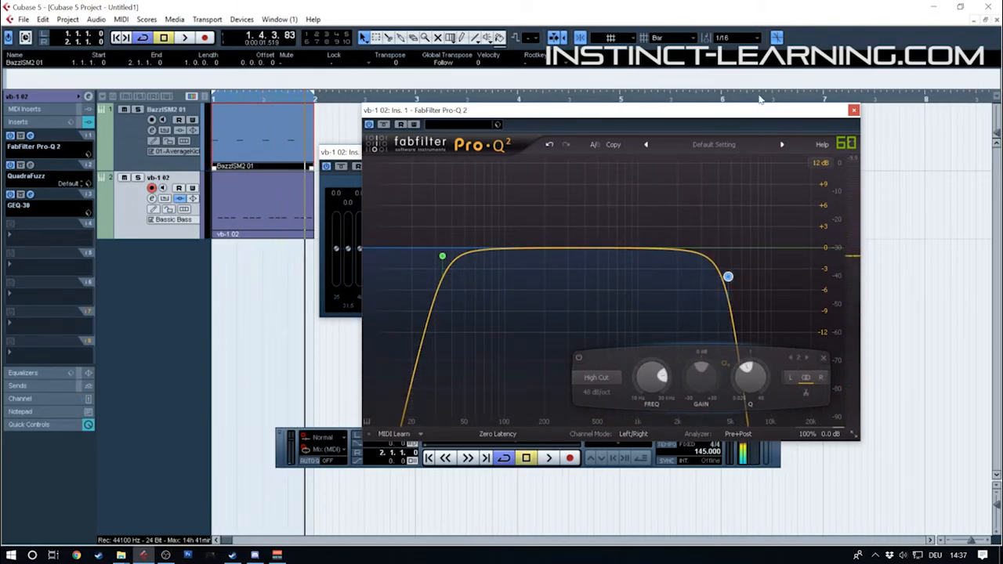
Close both equalizer windows, load C6 Stereo into the vb-1 track's fourth insert slot, and arrange its window and the transport without overlap
{"action": "left_click", "coordinate": [854, 110]}
{"action": "left_click", "coordinate": [743, 152]}
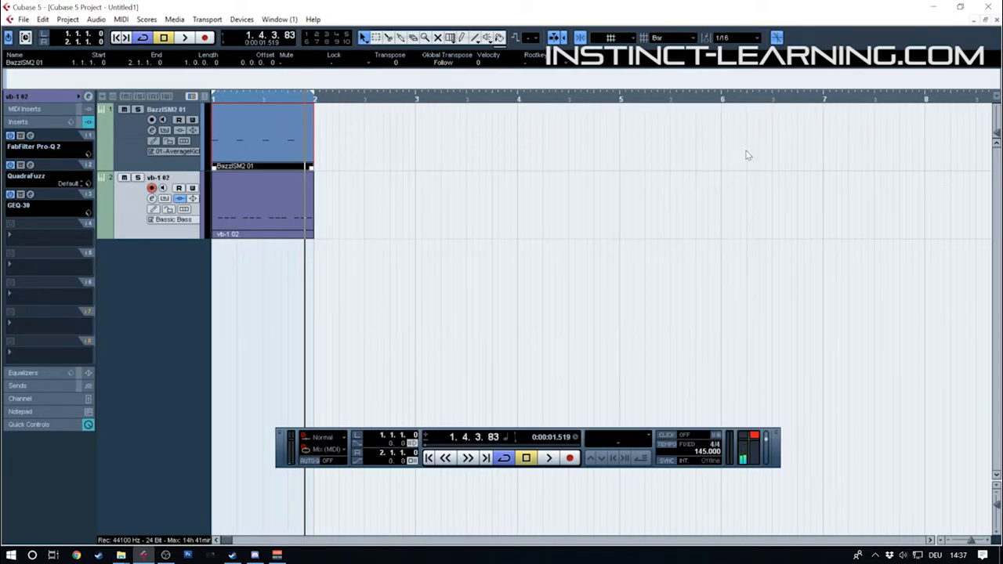
{"action": "left_click", "coordinate": [22, 236]}
{"action": "mouse_move", "coordinate": [34, 234]}
{"action": "mouse_move", "coordinate": [62, 262]}
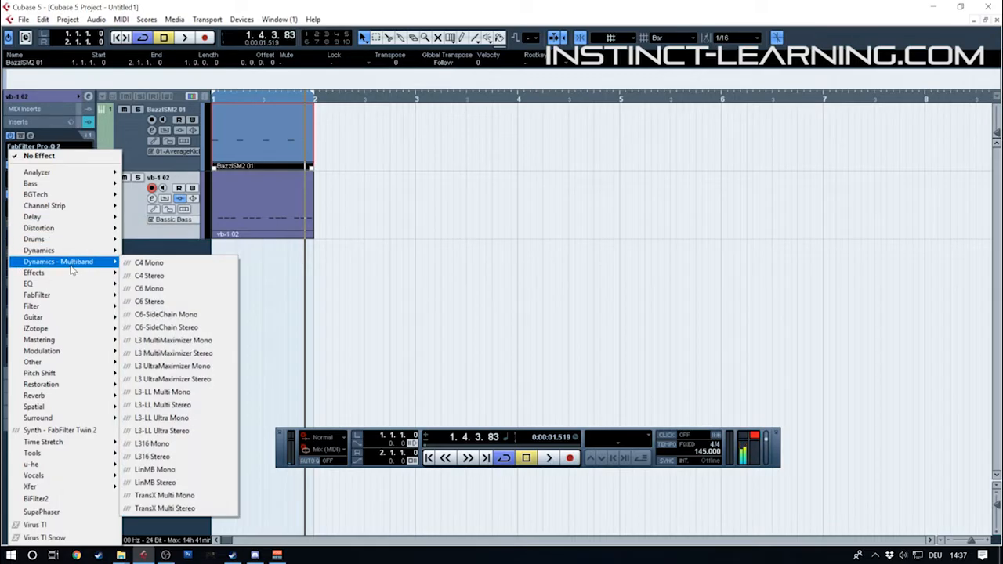
{"action": "left_click", "coordinate": [179, 300]}
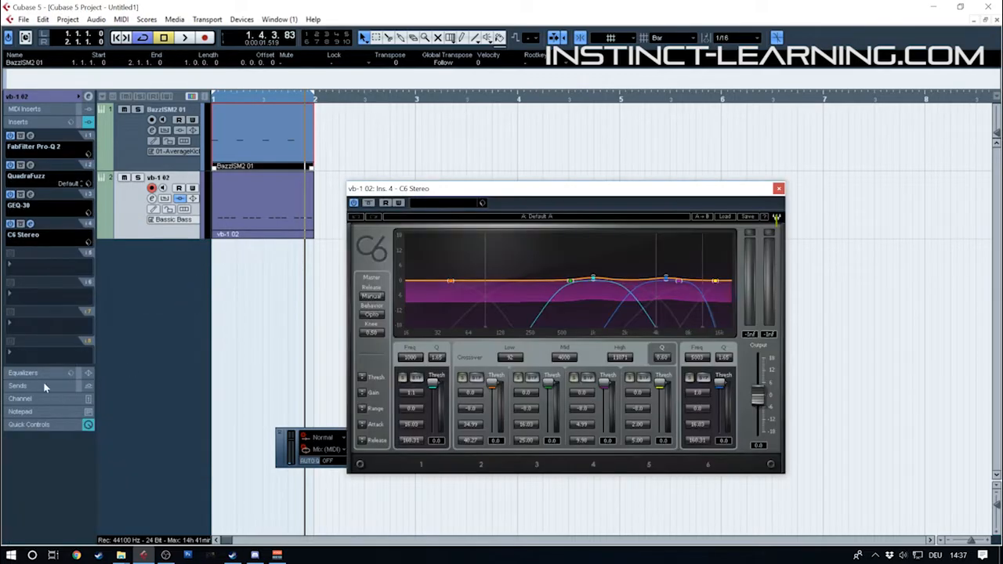
{"action": "left_click_drag", "start_coordinate": [449, 195], "coordinate": [448, 126]}
{"action": "left_click_drag", "start_coordinate": [282, 449], "coordinate": [283, 519]}
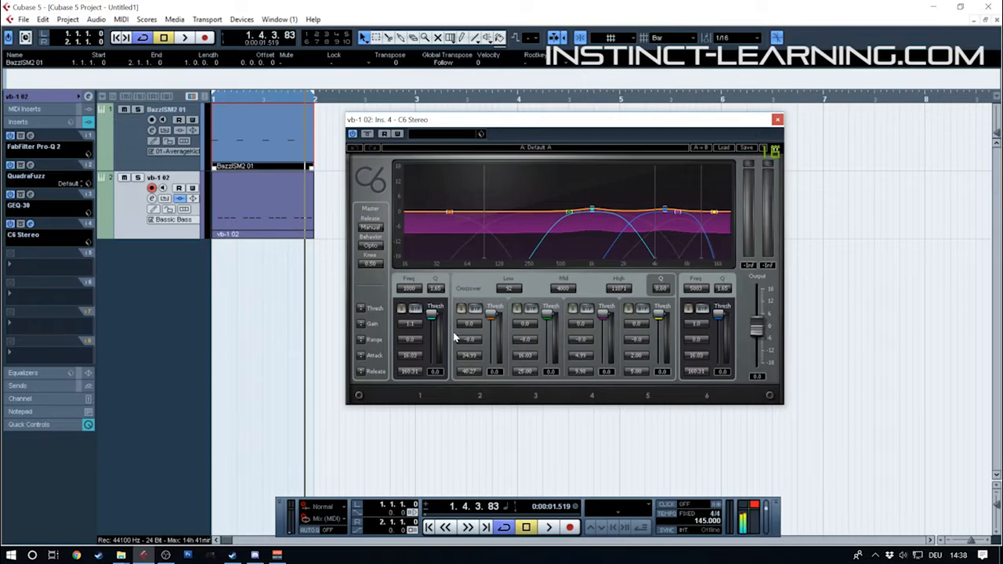
Set the C6's second band to threshold -20.6, gain 3.0 and range -9.9 during playback, and stop the loop
{"action": "key", "text": "space"}
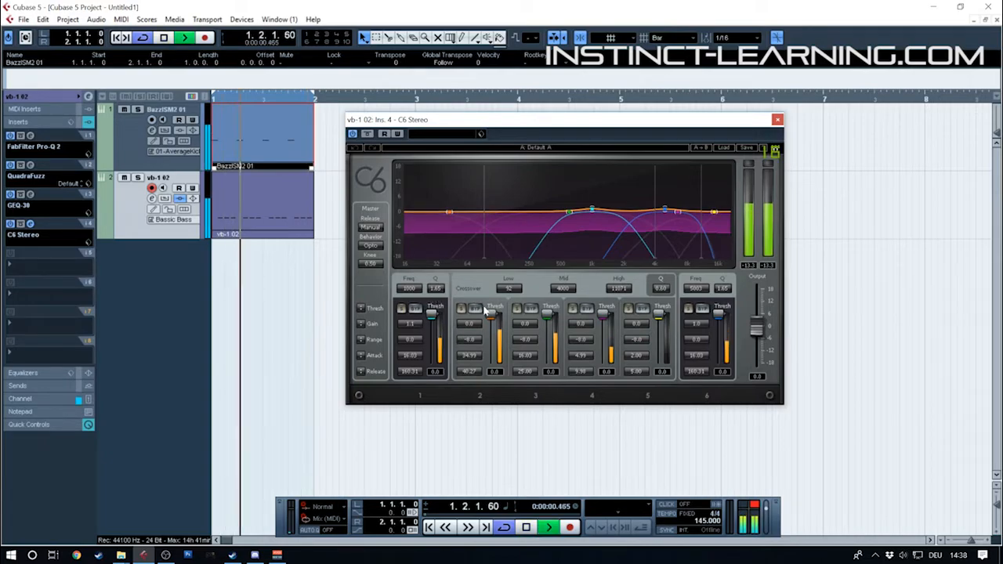
{"action": "left_click_drag", "start_coordinate": [492, 320], "coordinate": [470, 315]}
{"action": "key", "text": "space"}
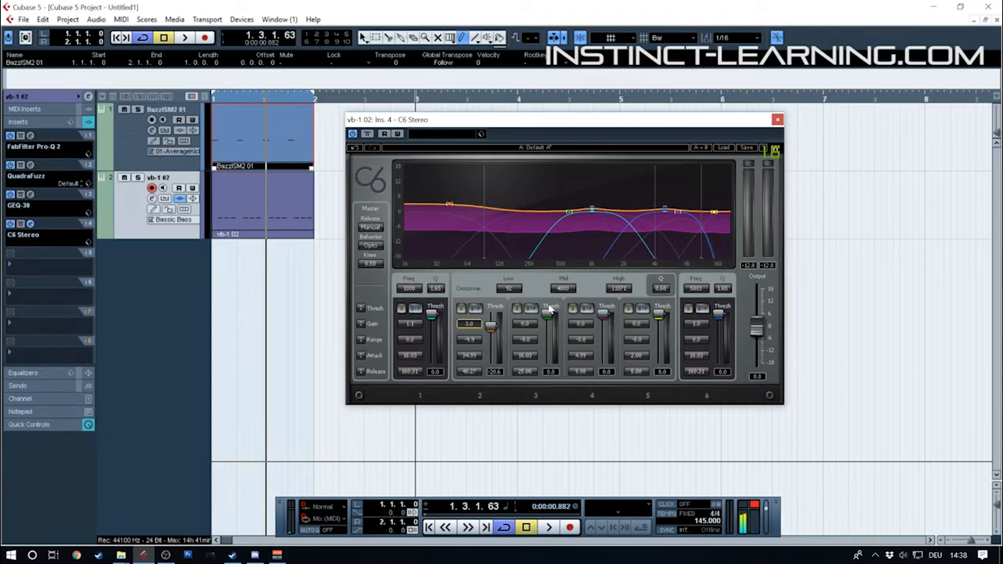
During playback, set the C6's third band to threshold -25.2, gain 4.9, range -17.3, and its first band to 261 Hz, threshold -27.8, gain 0.1
{"action": "key", "text": "space"}
{"action": "left_click_drag", "start_coordinate": [548, 333], "coordinate": [525, 316]}
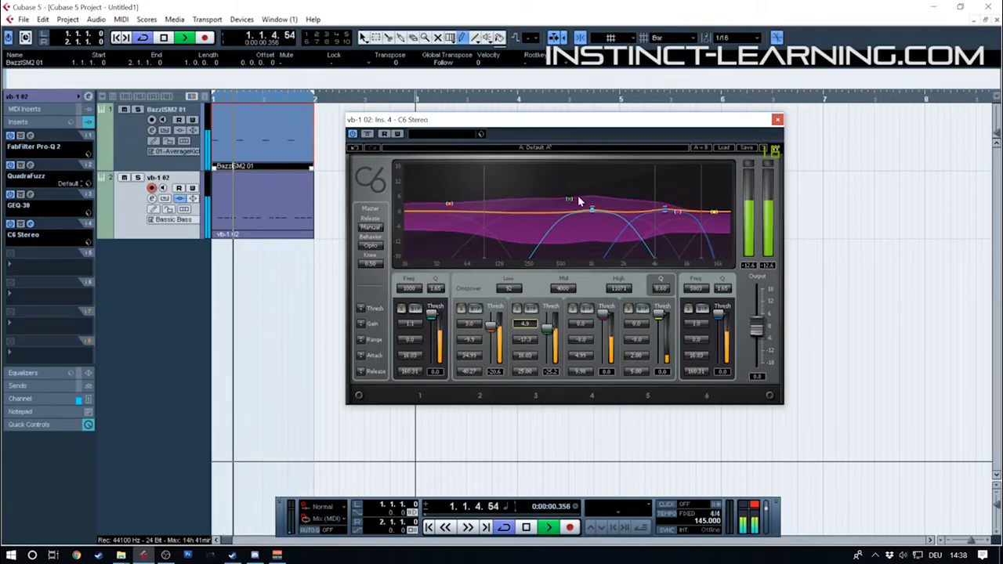
{"action": "left_click_drag", "start_coordinate": [592, 210], "coordinate": [531, 219]}
{"action": "left_click_drag", "start_coordinate": [432, 314], "coordinate": [410, 317]}
{"action": "key", "text": "space"}
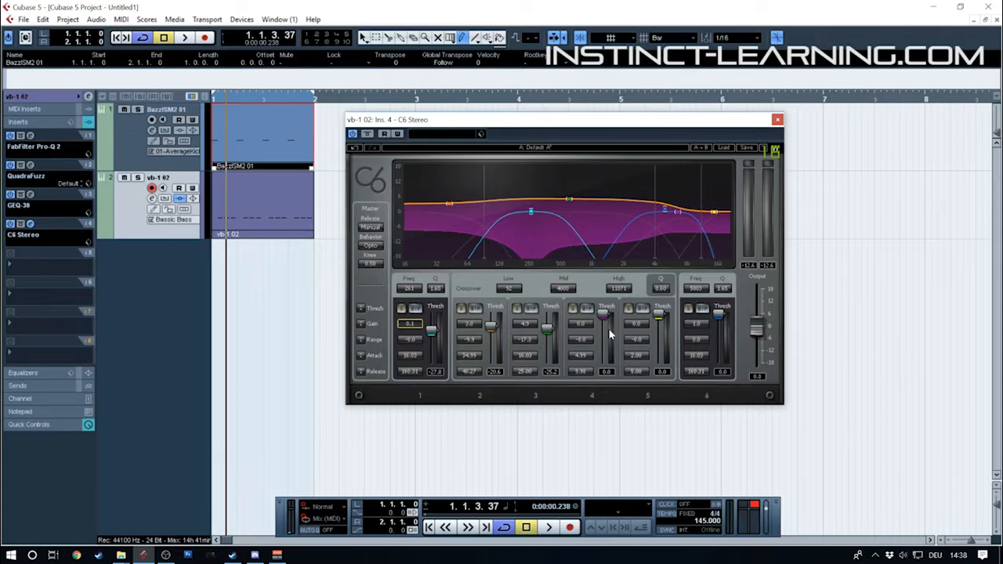
Set the C6's fourth band to threshold -41.6, gain 3.8 and range -16.5 during playback, stop the loop and close the compressor
{"action": "key", "text": "space"}
{"action": "mouse_move", "coordinate": [603, 315]}
{"action": "left_mouse_down"}
{"action": "mouse_move", "coordinate": [603, 341]}
{"action": "mouse_move", "coordinate": [584, 355]}
{"action": "mouse_move", "coordinate": [583, 317]}
{"action": "left_mouse_up"}
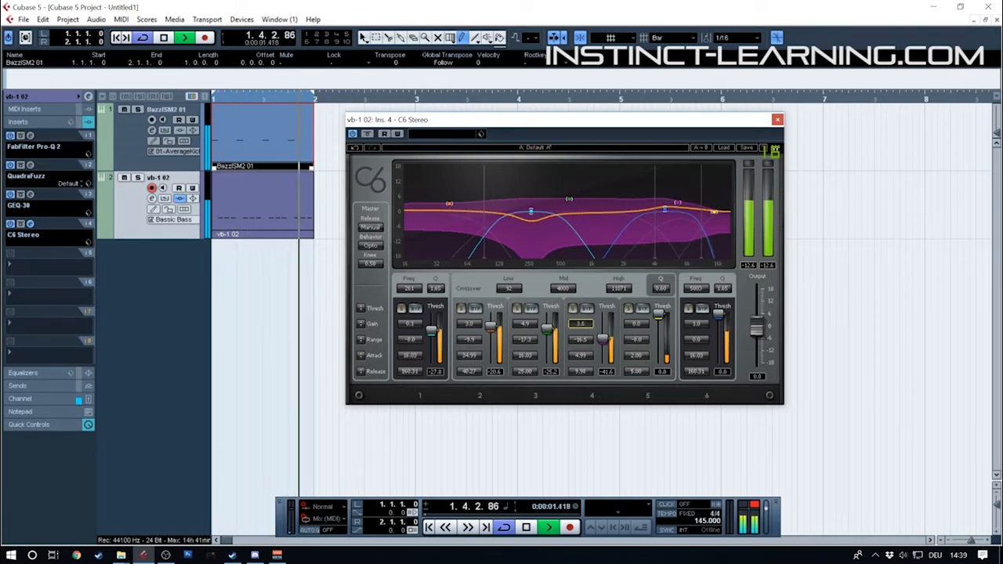
{"action": "key", "text": "space"}
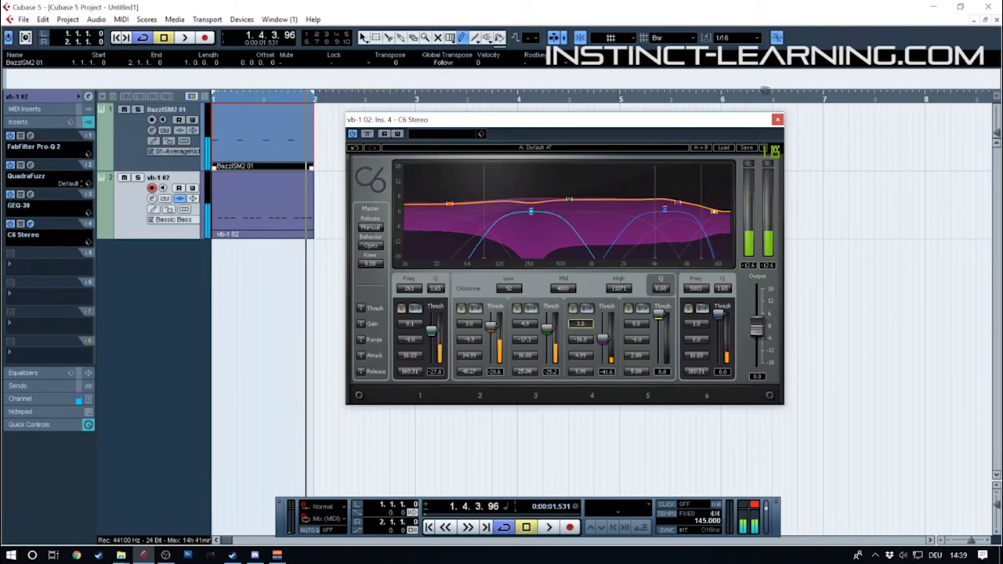
{"action": "left_click", "coordinate": [778, 119]}
Select the BazzISM2 kick track, show its basic track settings, and open the BazzISM2 instrument window beside the kick and bass parts
{"action": "left_click", "coordinate": [132, 145]}
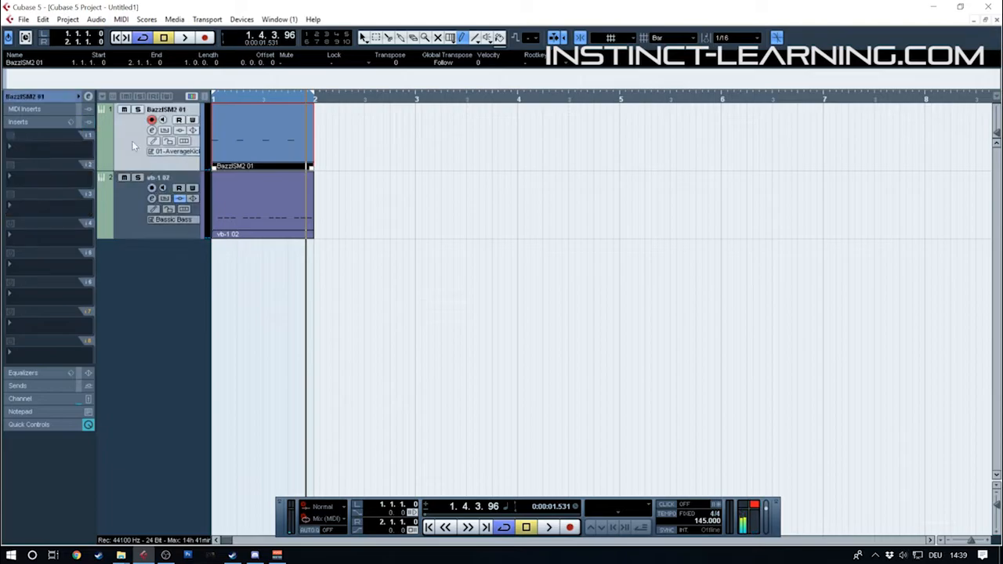
{"action": "left_click", "coordinate": [35, 95]}
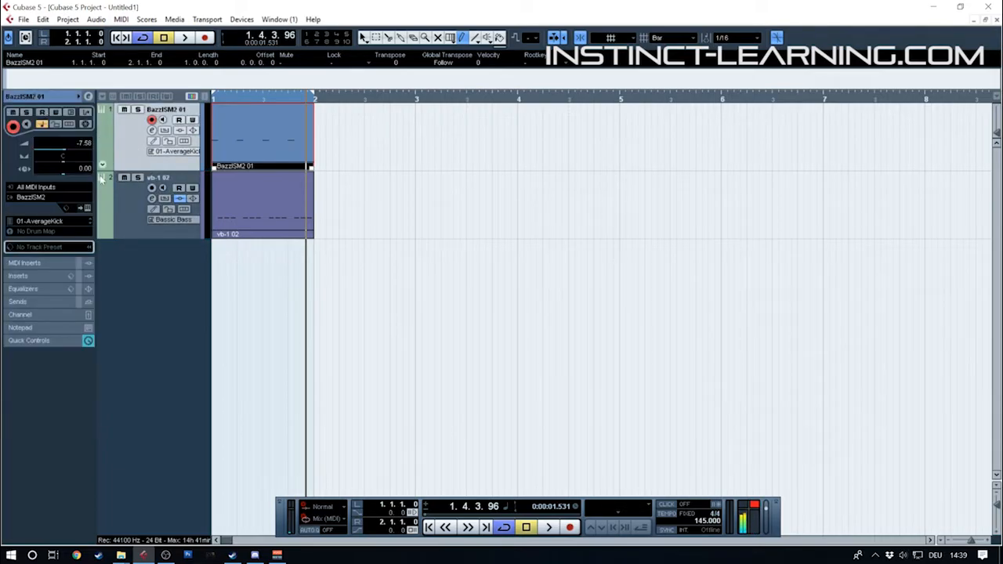
{"action": "left_click", "coordinate": [88, 209]}
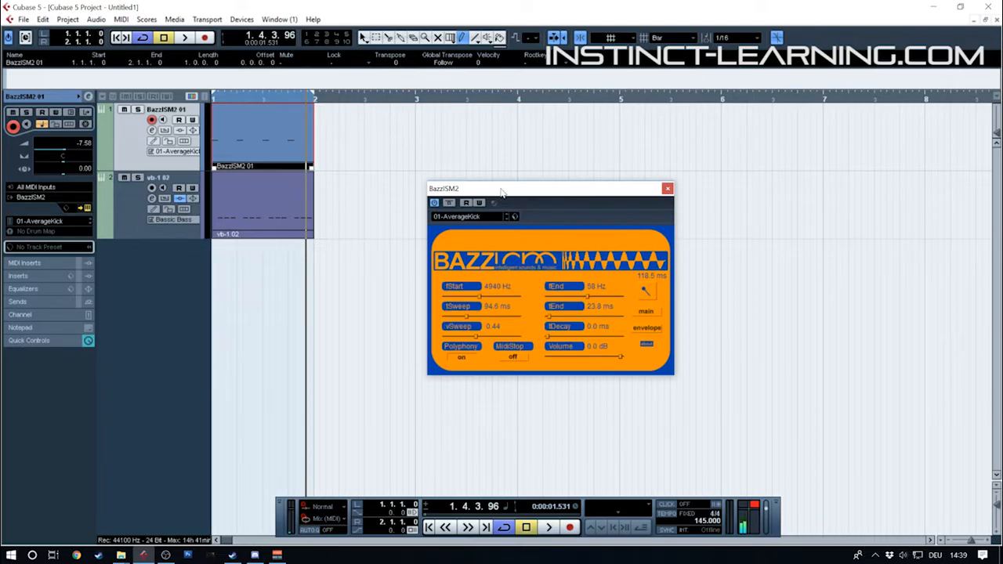
{"action": "left_click_drag", "start_coordinate": [502, 191], "coordinate": [436, 158]}
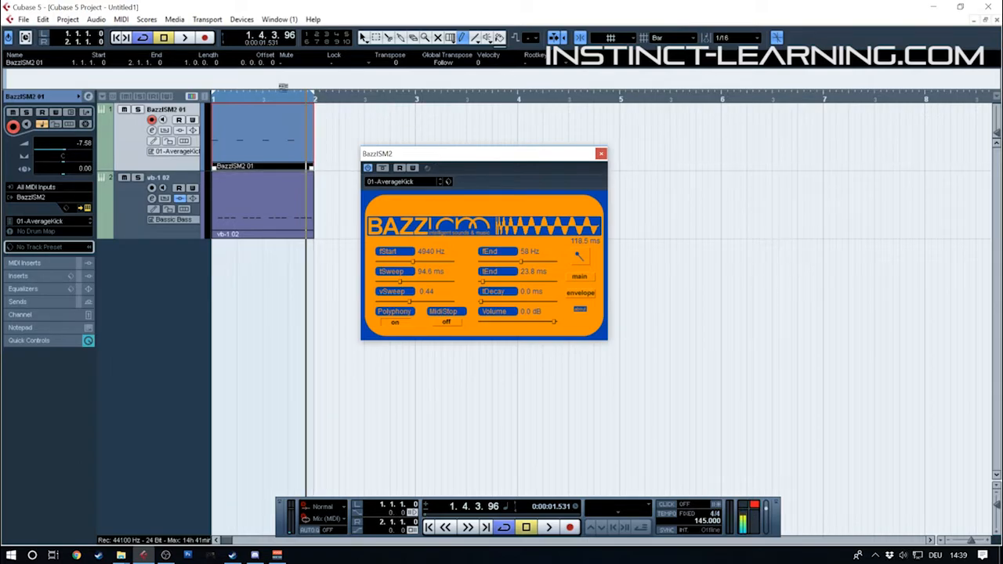
Check the notes of the vb-1 bass part in the Key Editor and return to the project
{"action": "left_click", "coordinate": [251, 207]}
{"action": "double_click", "coordinate": [252, 210]}
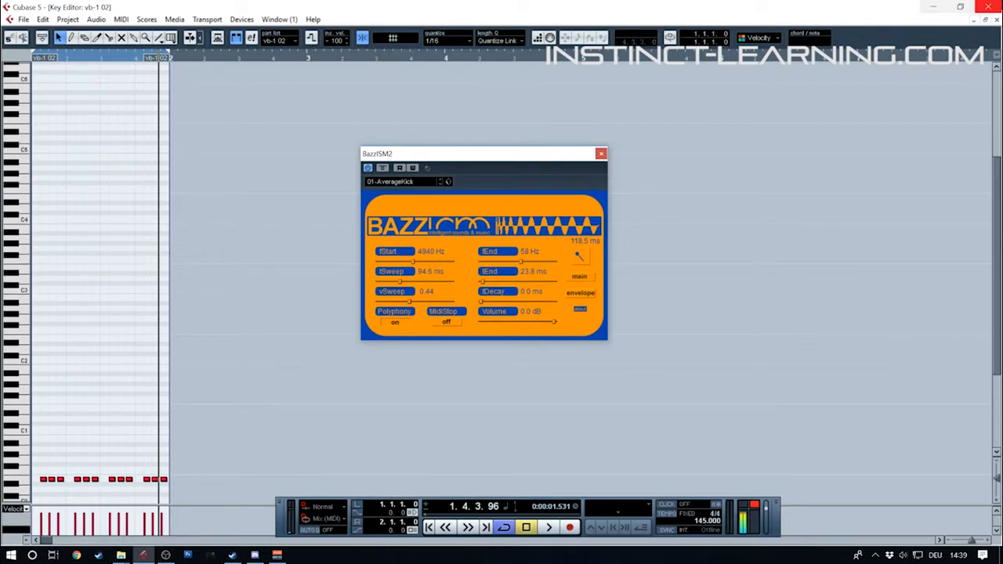
{"action": "left_click", "coordinate": [985, 6]}
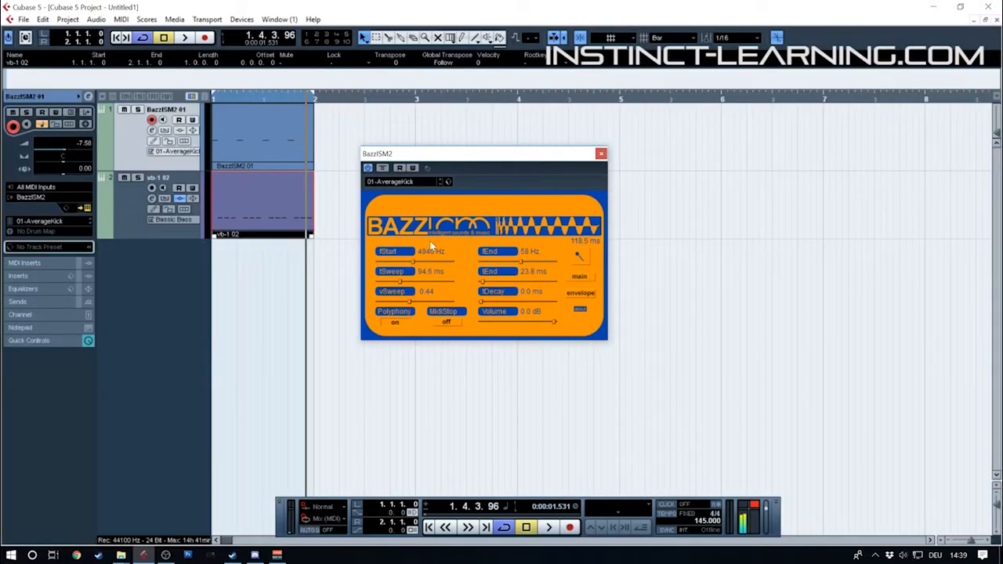
Set the BazzISM2 kick's fStart to 5178 Hz, vSweep to 0.22 and tDecay to 15.0 ms during playback, and stop the loop
{"action": "key", "text": "space"}
{"action": "mouse_move", "coordinate": [414, 262]}
{"action": "left_mouse_down"}
{"action": "mouse_move", "coordinate": [425, 262]}
{"action": "mouse_move", "coordinate": [414, 262]}
{"action": "left_mouse_up"}
{"action": "left_click_drag", "start_coordinate": [403, 302], "coordinate": [391, 301]}
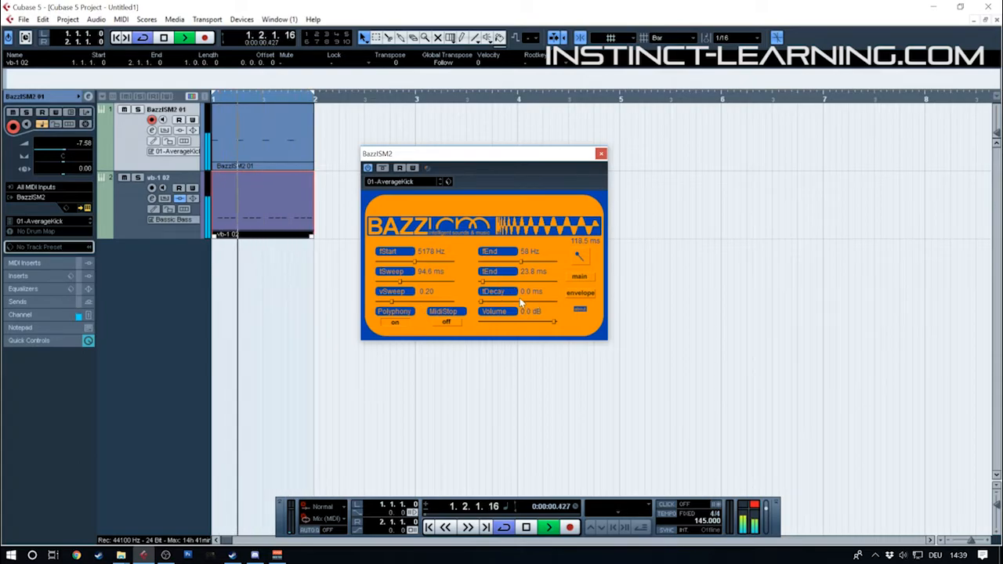
{"action": "left_click_drag", "start_coordinate": [482, 302], "coordinate": [491, 302]}
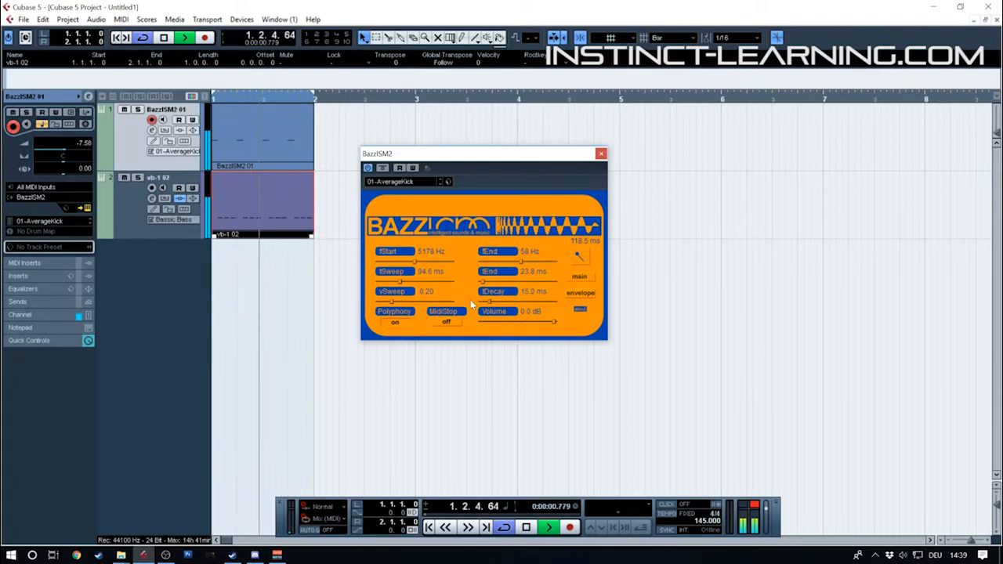
{"action": "left_click_drag", "start_coordinate": [396, 302], "coordinate": [393, 304]}
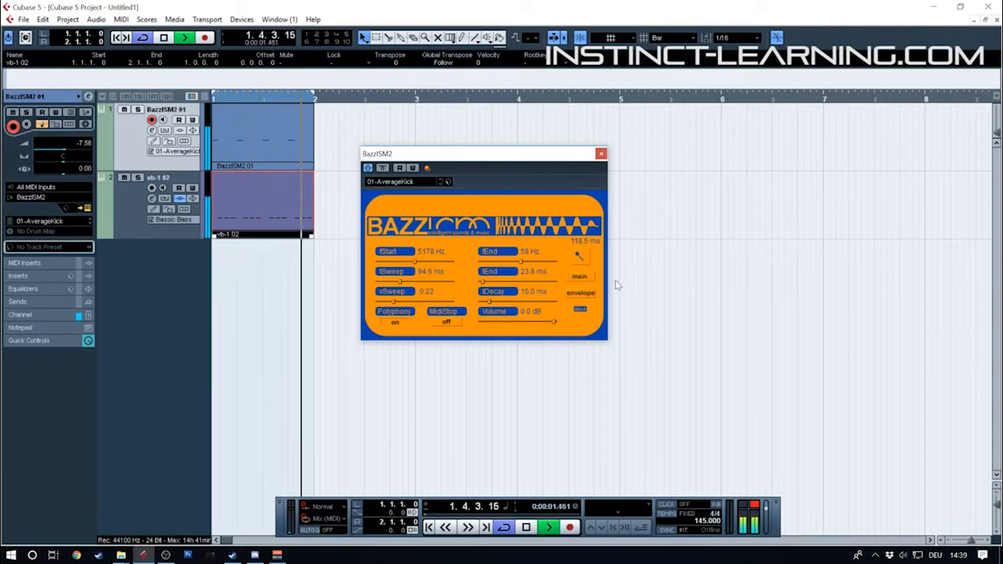
{"action": "left_click", "coordinate": [581, 293]}
{"action": "left_click", "coordinate": [581, 278]}
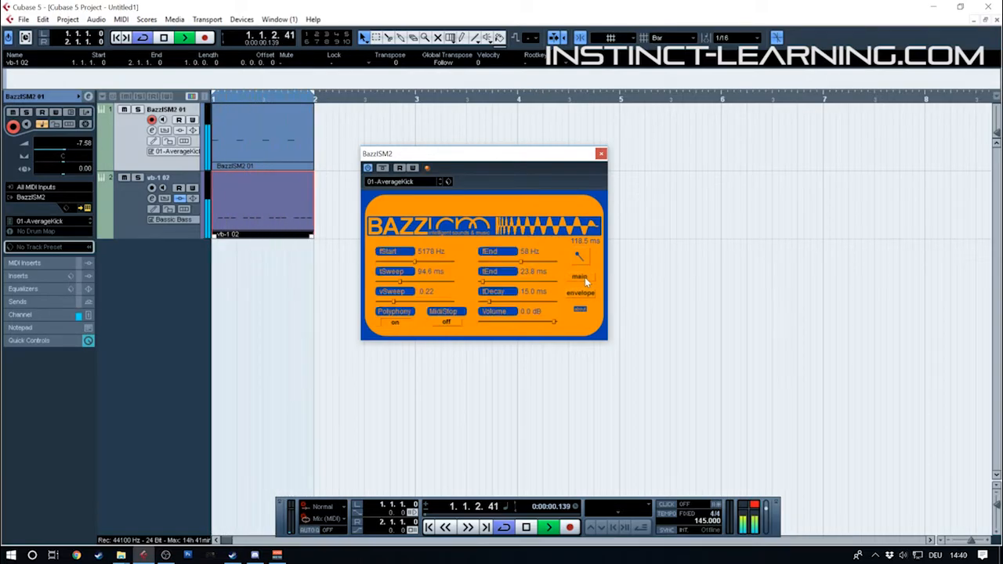
{"action": "key", "text": "space"}
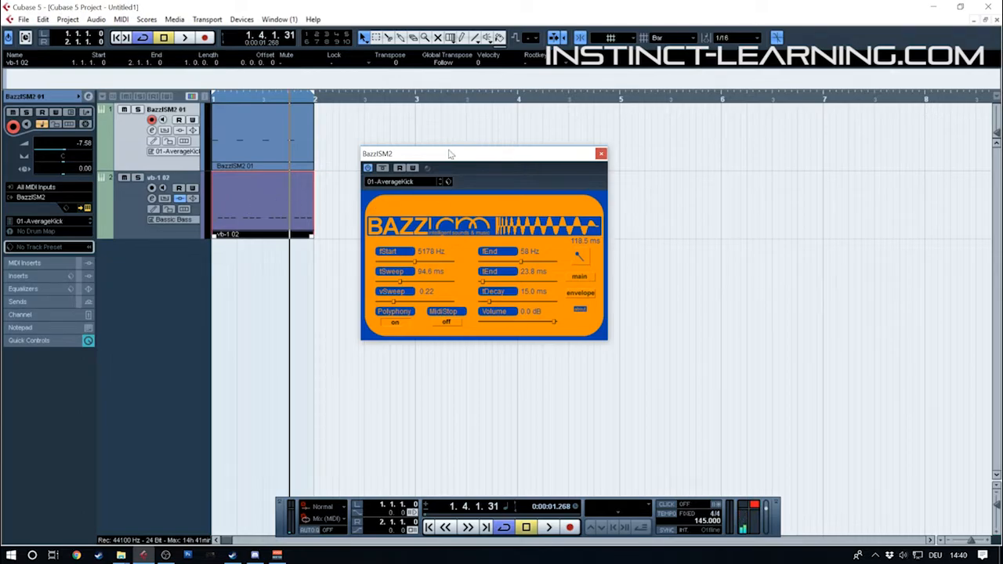
Move the BazzISM2 window aside, load FabFilter Pro-Q 2 into the kick track's first insert slot, and reposition the equalizer window
{"action": "left_click_drag", "start_coordinate": [450, 154], "coordinate": [483, 155]}
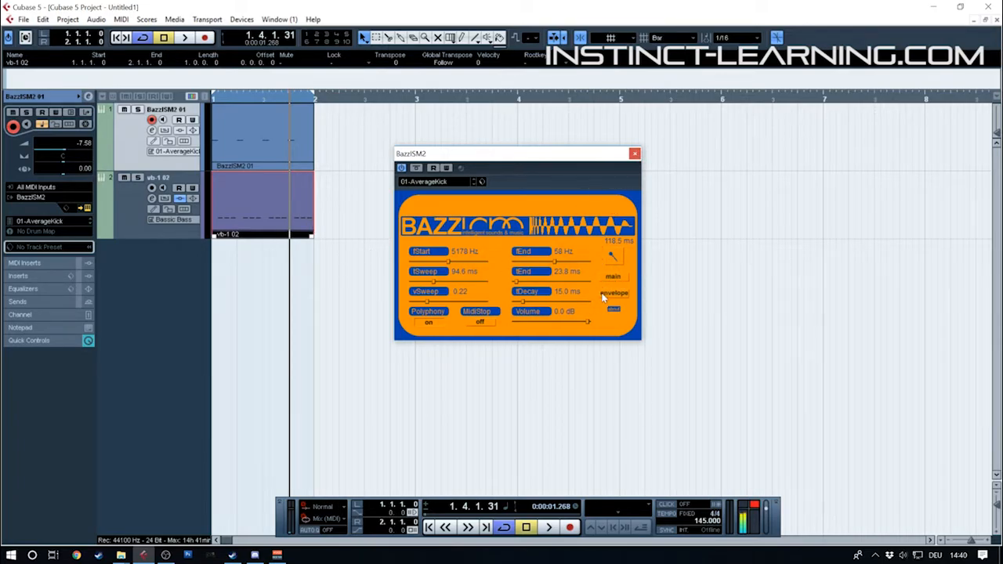
{"action": "left_click_drag", "start_coordinate": [462, 152], "coordinate": [632, 191]}
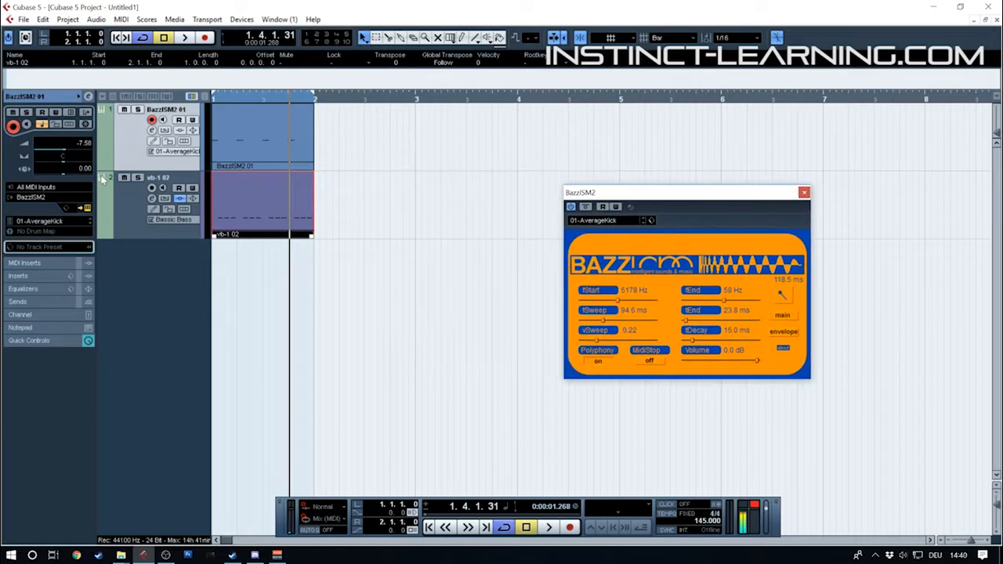
{"action": "left_click", "coordinate": [20, 276]}
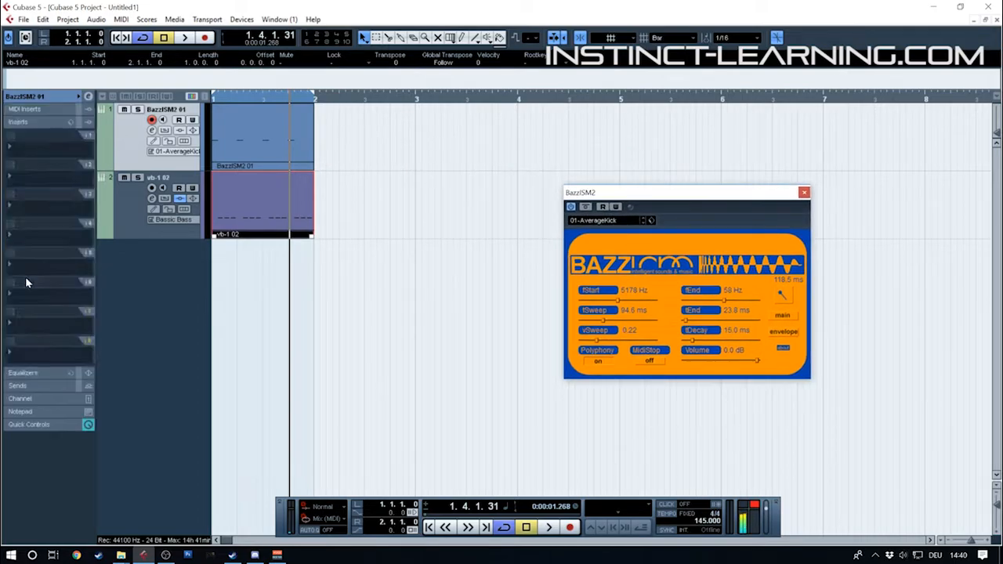
{"action": "left_click", "coordinate": [37, 146]}
{"action": "mouse_move", "coordinate": [47, 294]}
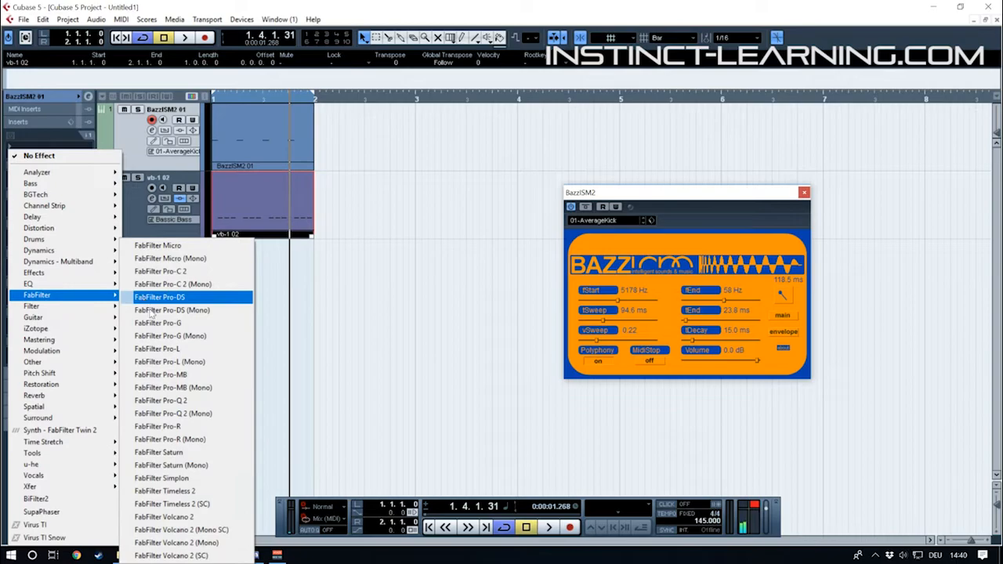
{"action": "left_click", "coordinate": [160, 400]}
{"action": "left_click_drag", "start_coordinate": [452, 182], "coordinate": [421, 142]}
Sweep a narrow bell boost over the kick in Pro-Q 2 during playback, and turn it into a 6.25 dB cut at 144.22 Hz
{"action": "left_click_drag", "start_coordinate": [450, 250], "coordinate": [457, 217]}
{"action": "left_click_drag", "start_coordinate": [508, 406], "coordinate": [529, 375]}
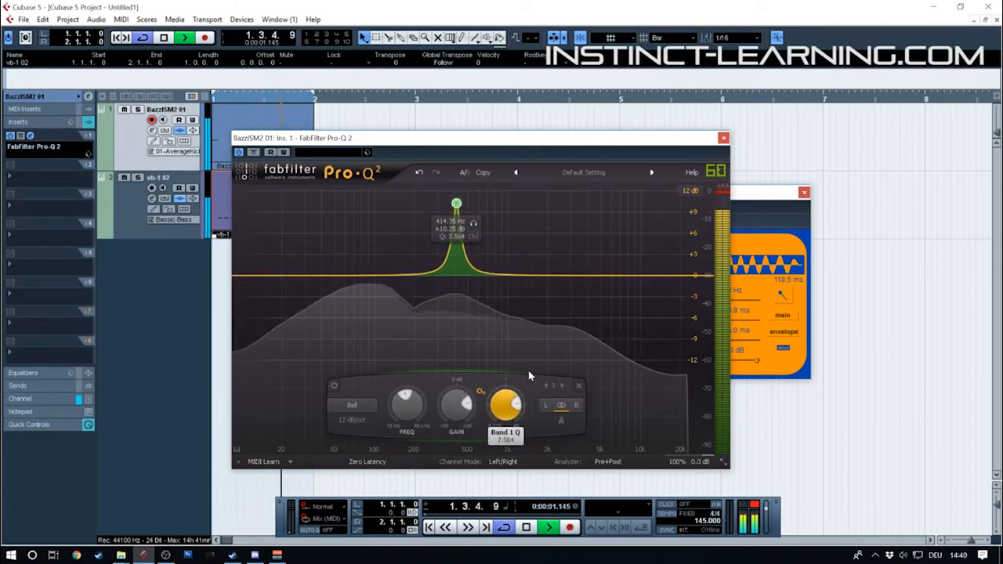
{"action": "left_click_drag", "start_coordinate": [457, 204], "coordinate": [402, 367]}
Add a second narrow bell in Pro-Q 2 cutting 8.74 dB at 449.39 Hz with a Q of 5.585
{"action": "left_click_drag", "start_coordinate": [437, 283], "coordinate": [462, 318]}
{"action": "left_click_drag", "start_coordinate": [508, 405], "coordinate": [524, 367]}
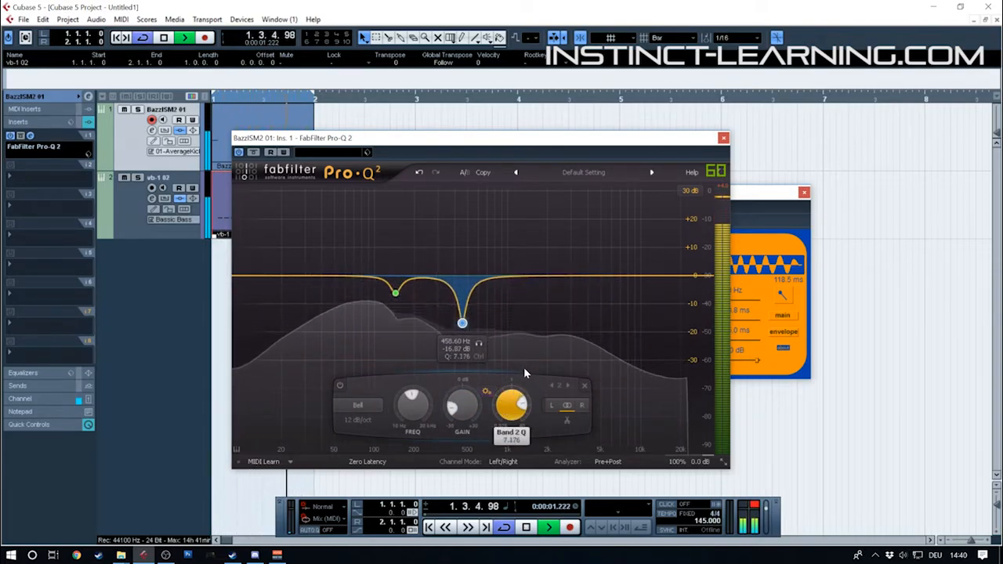
{"action": "left_click_drag", "start_coordinate": [462, 323], "coordinate": [461, 300]}
Compare the kick with the second Pro-Q 2 band disabled and re-enabled, and close the equalizer and BazzISM2 windows
{"action": "right_click", "coordinate": [461, 301]}
{"action": "left_click", "coordinate": [486, 309]}
{"action": "right_click", "coordinate": [462, 303]}
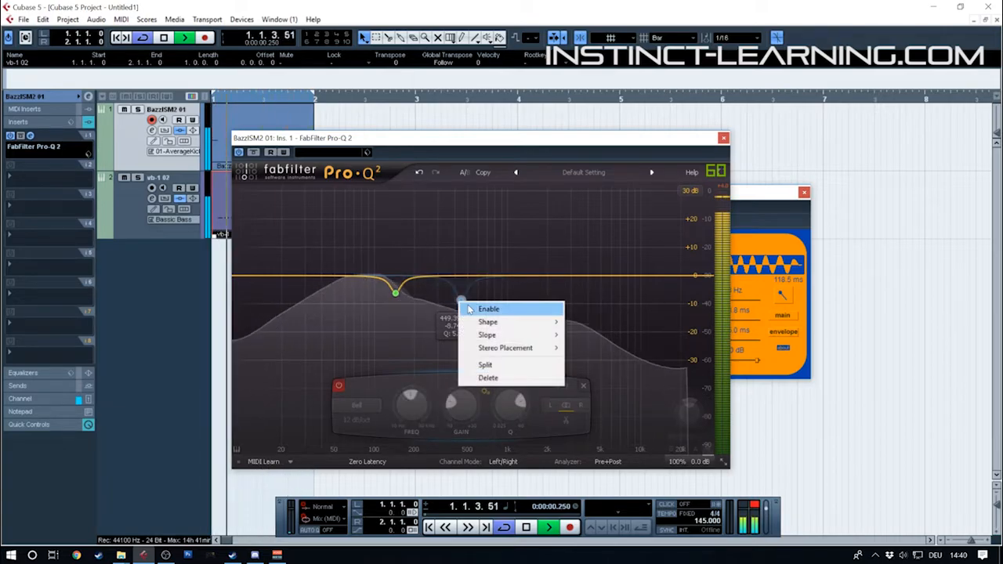
{"action": "left_click", "coordinate": [482, 309]}
{"action": "left_click", "coordinate": [724, 138]}
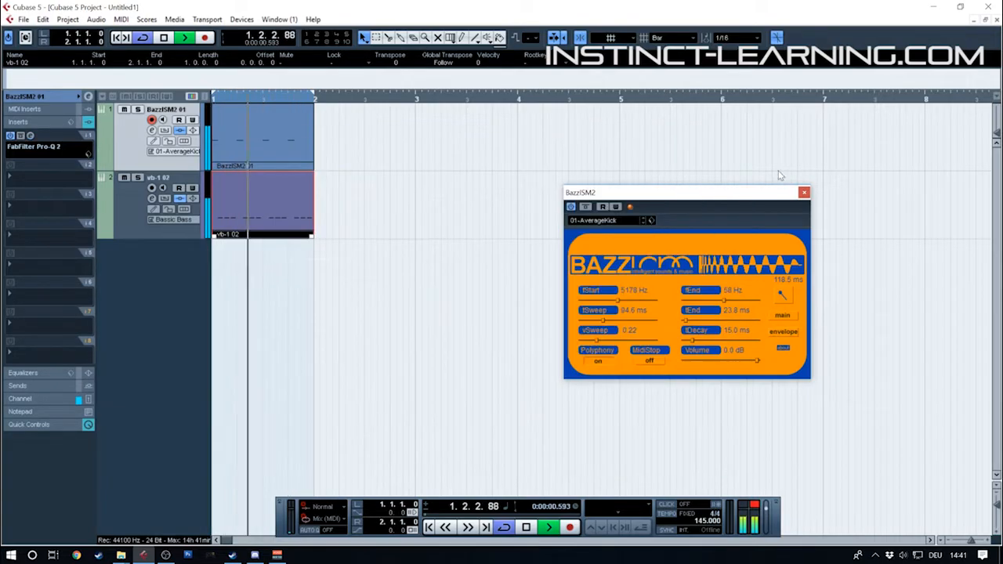
{"action": "left_click", "coordinate": [804, 193]}
Stop the loop, reopen the kick track's Pro-Q 2, and load GEQ-30 into the track's second insert slot
{"action": "left_click", "coordinate": [114, 208]}
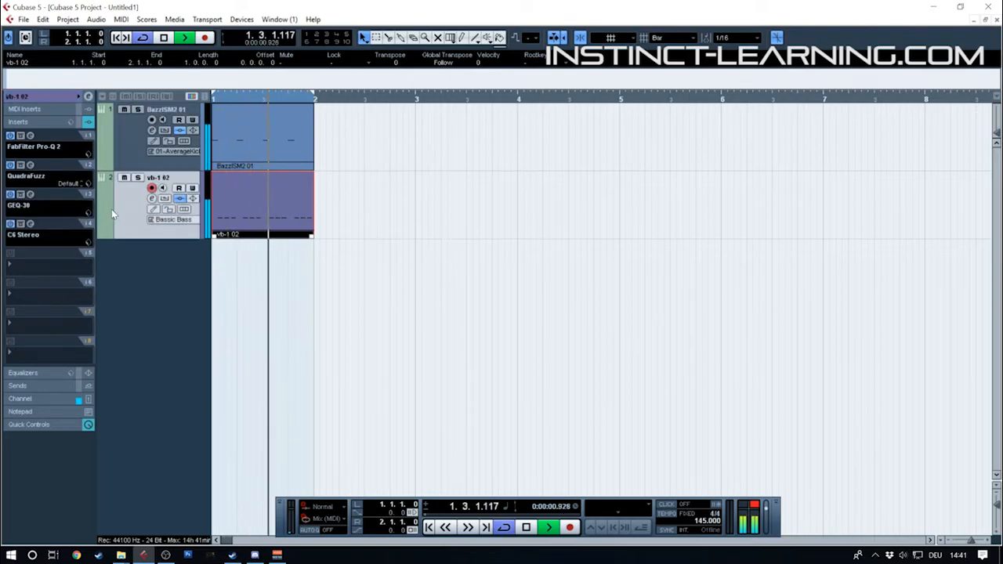
{"action": "key", "text": "space"}
{"action": "left_click", "coordinate": [113, 156]}
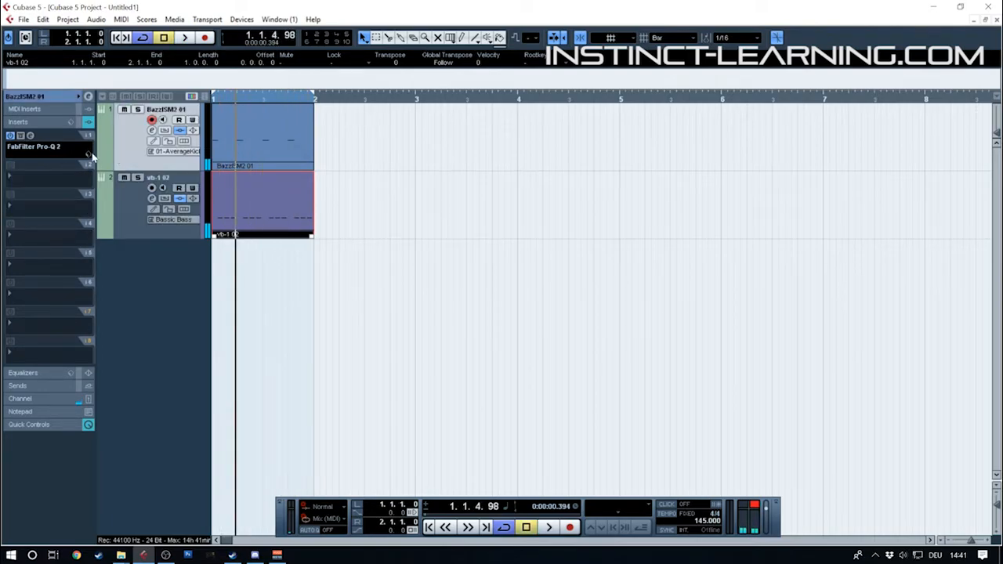
{"action": "left_click", "coordinate": [31, 137]}
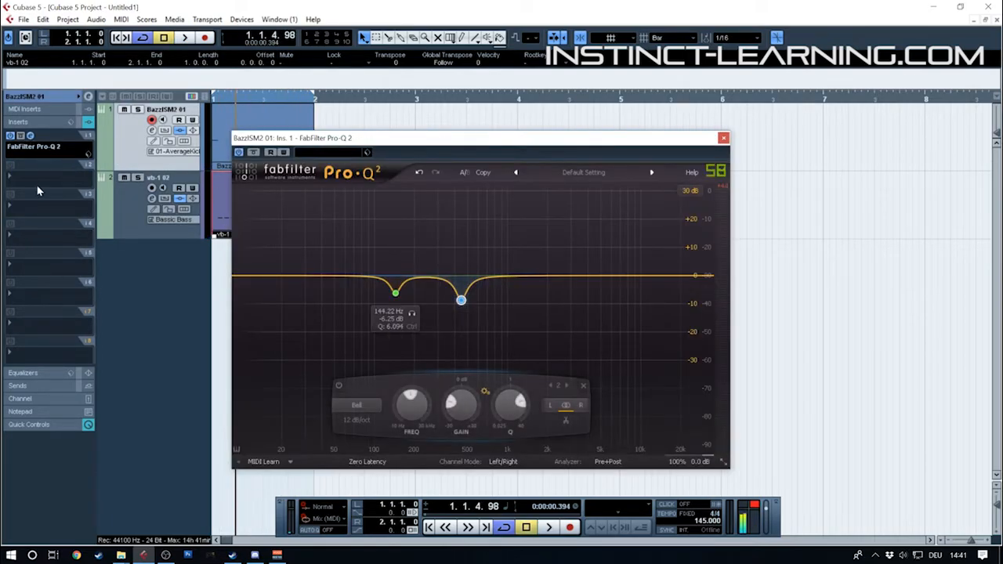
{"action": "left_click", "coordinate": [33, 178]}
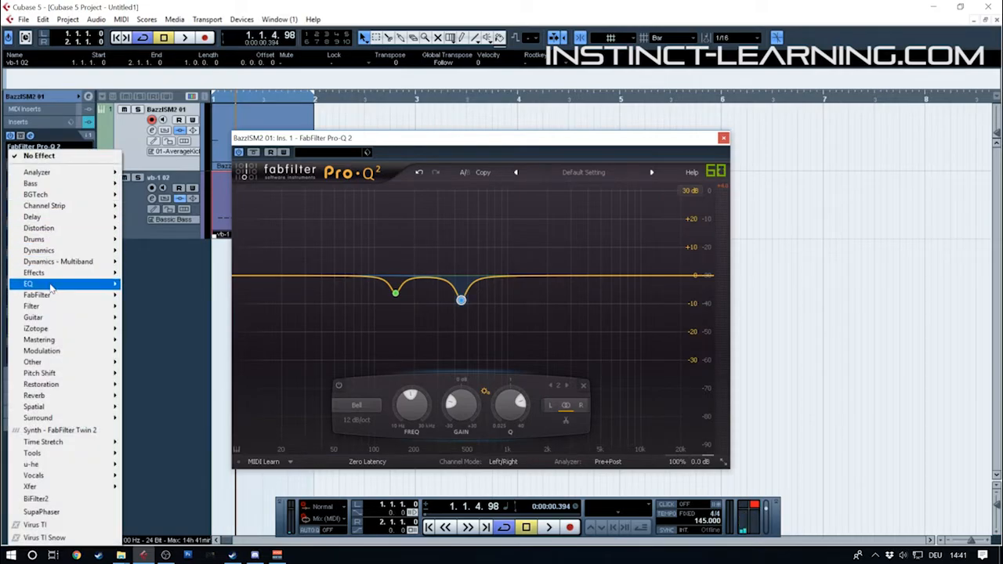
{"action": "mouse_move", "coordinate": [78, 283]}
{"action": "left_click", "coordinate": [147, 168]}
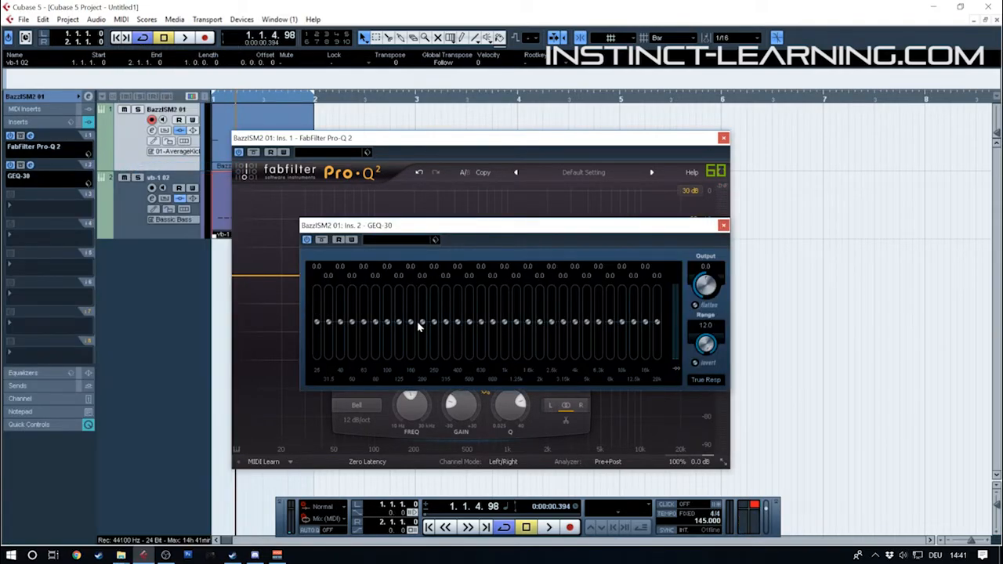
Lower the GEQ-30's 160 Hz band to -2.3, 200 Hz to -2.5, 250 Hz to -5.1, 400 Hz to -6.9 and 500 Hz to -9.5 during playback
{"action": "key", "text": "space"}
{"action": "mouse_move", "coordinate": [410, 322]}
{"action": "left_mouse_down"}
{"action": "mouse_move", "coordinate": [410, 298]}
{"action": "mouse_move", "coordinate": [408, 335]}
{"action": "mouse_move", "coordinate": [422, 298]}
{"action": "mouse_move", "coordinate": [422, 337]}
{"action": "mouse_move", "coordinate": [436, 326]}
{"action": "mouse_move", "coordinate": [442, 336]}
{"action": "mouse_move", "coordinate": [470, 331]}
{"action": "mouse_move", "coordinate": [474, 349]}
{"action": "left_mouse_up"}
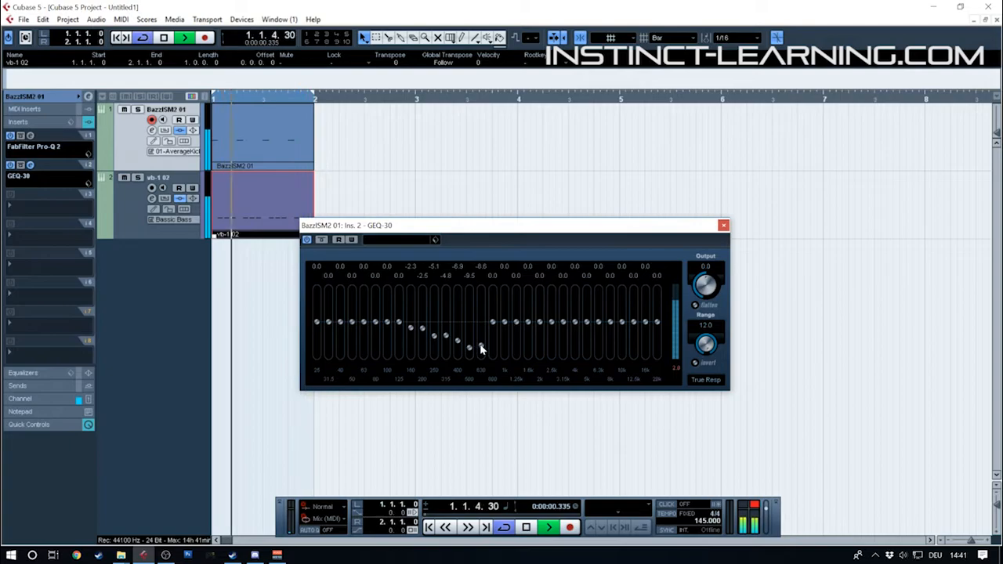
{"action": "left_click", "coordinate": [481, 346], "text": "ctrl"}
{"action": "left_click", "coordinate": [447, 336], "text": "ctrl"}
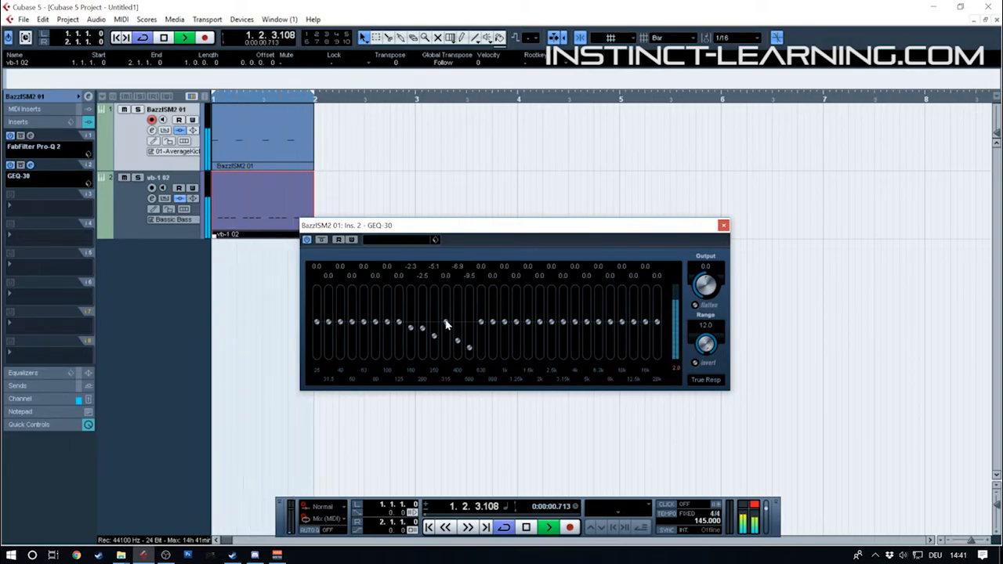
Set the GEQ-30's 315 Hz band to -3.8 and reset 400 Hz to 0.0, stop the loop, and close the equalizer
{"action": "mouse_move", "coordinate": [446, 322]}
{"action": "left_mouse_down"}
{"action": "mouse_move", "coordinate": [445, 341]}
{"action": "mouse_move", "coordinate": [457, 300]}
{"action": "mouse_move", "coordinate": [458, 326]}
{"action": "left_mouse_up"}
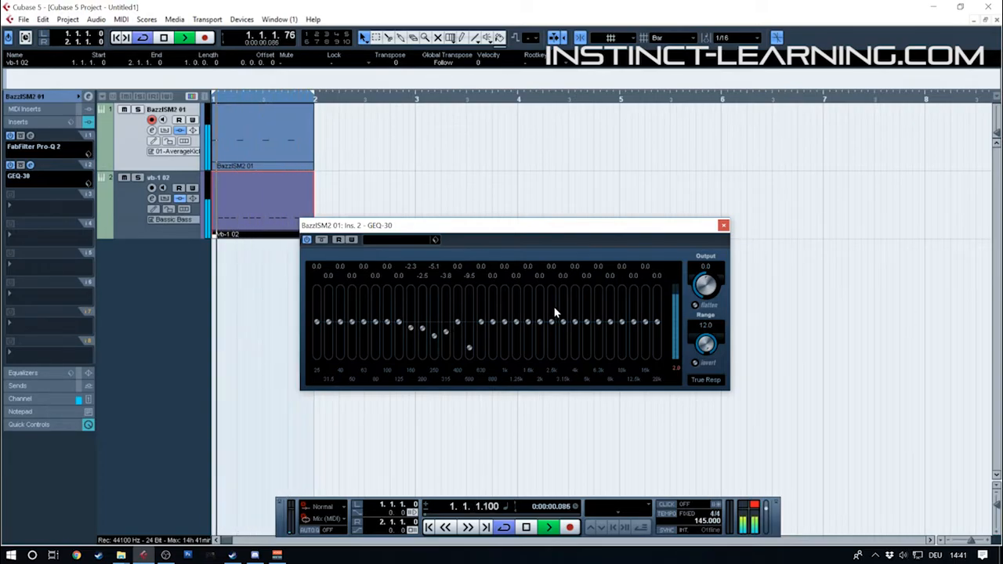
{"action": "key", "text": "space"}
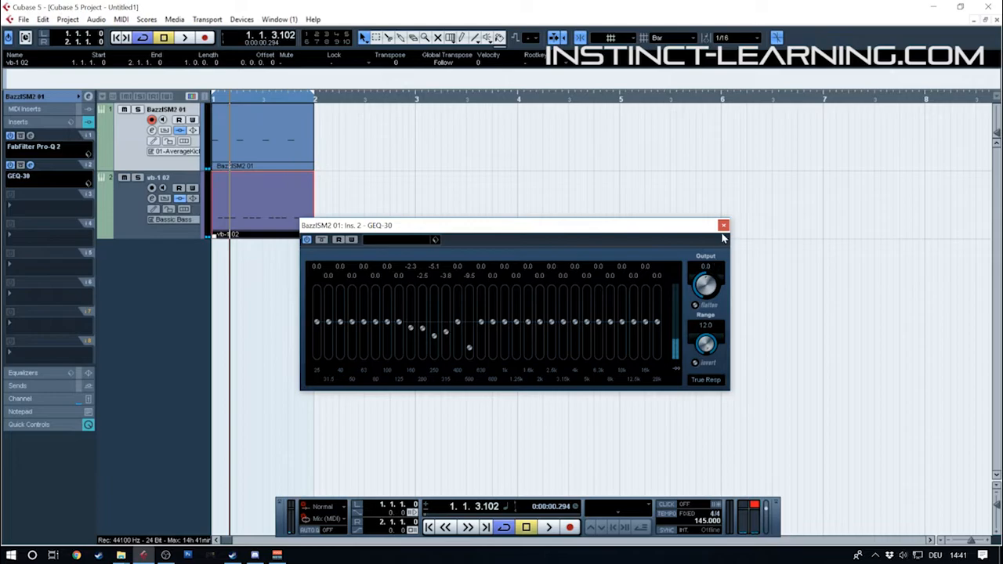
{"action": "left_click", "coordinate": [723, 226]}
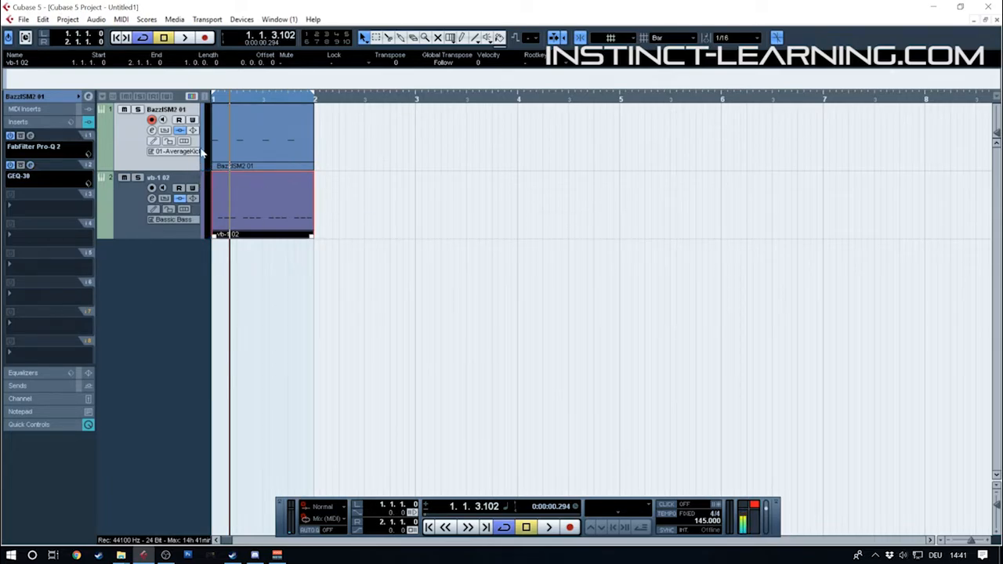
Return the playhead to the project start, open the Mixer, and move its window over the arrangement
{"action": "left_click_drag", "start_coordinate": [233, 97], "coordinate": [179, 83]}
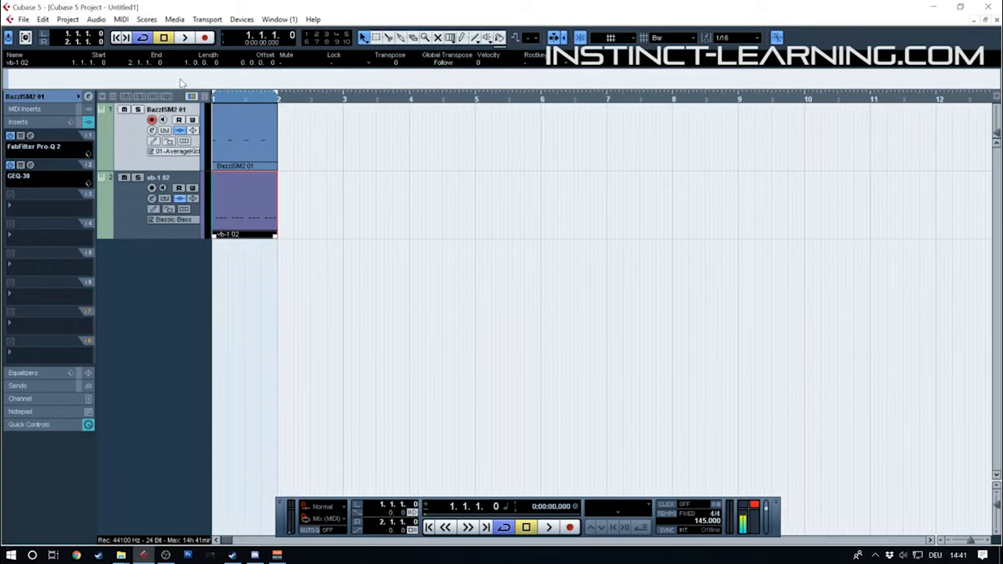
{"action": "key", "text": "F3"}
{"action": "left_click_drag", "start_coordinate": [177, 164], "coordinate": [183, 147]}
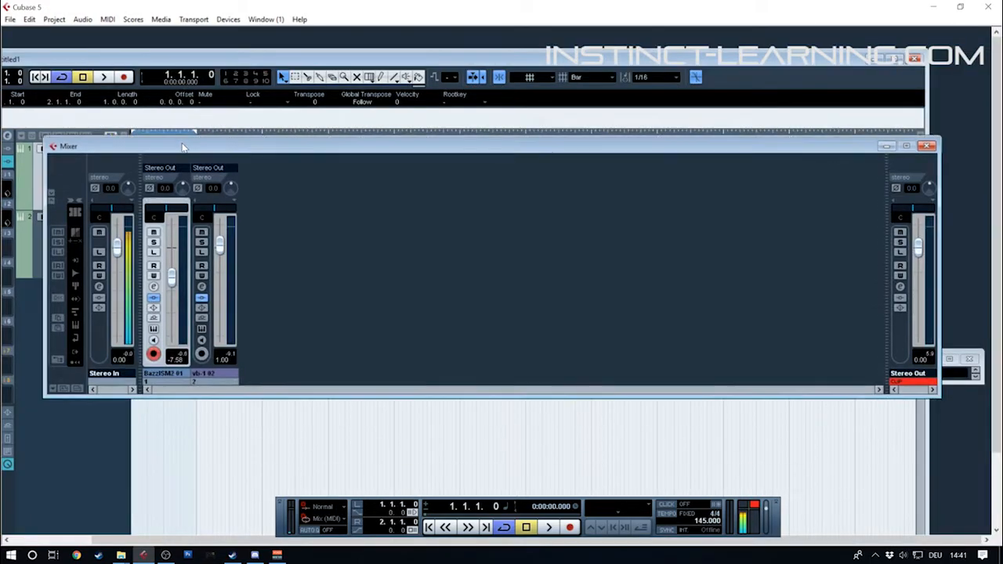
Play the loop and raise the bass channel's fader to 2.75 while auditioning its balance against the kick
{"action": "key", "text": "space"}
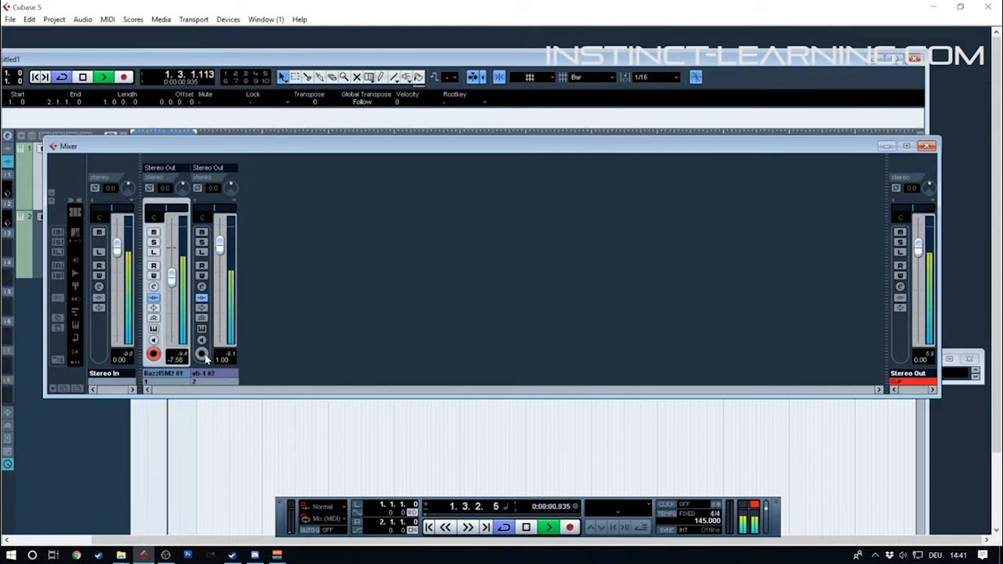
{"action": "key", "text": "space"}
{"action": "key", "text": "space"}
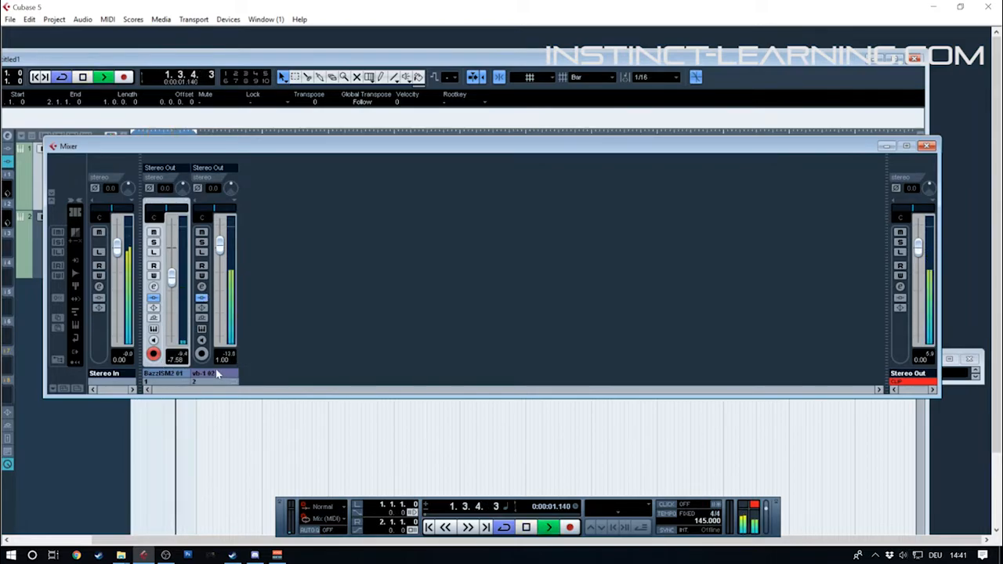
{"action": "left_click_drag", "start_coordinate": [220, 245], "coordinate": [220, 238]}
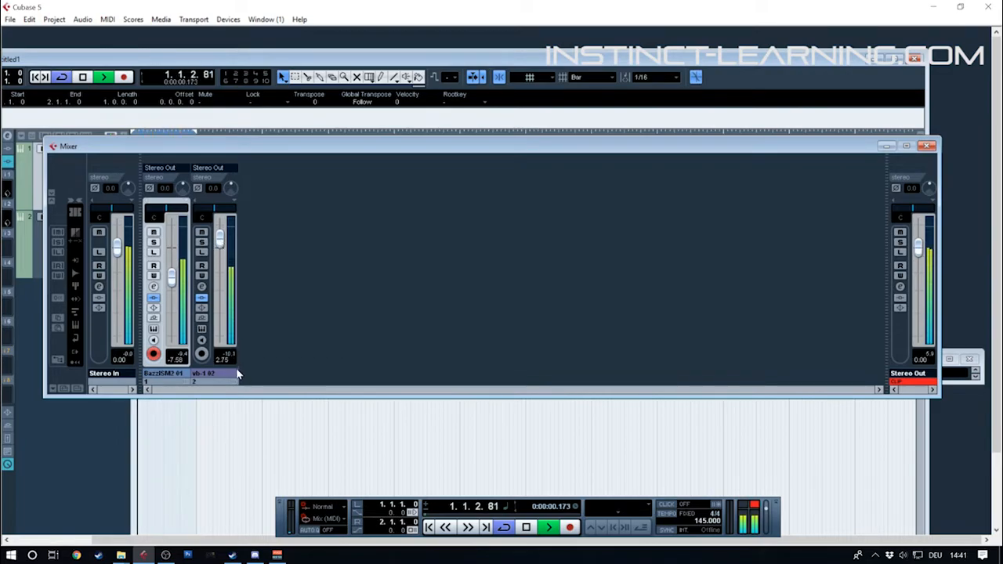
{"action": "key", "text": "space"}
{"action": "key", "text": "space"}
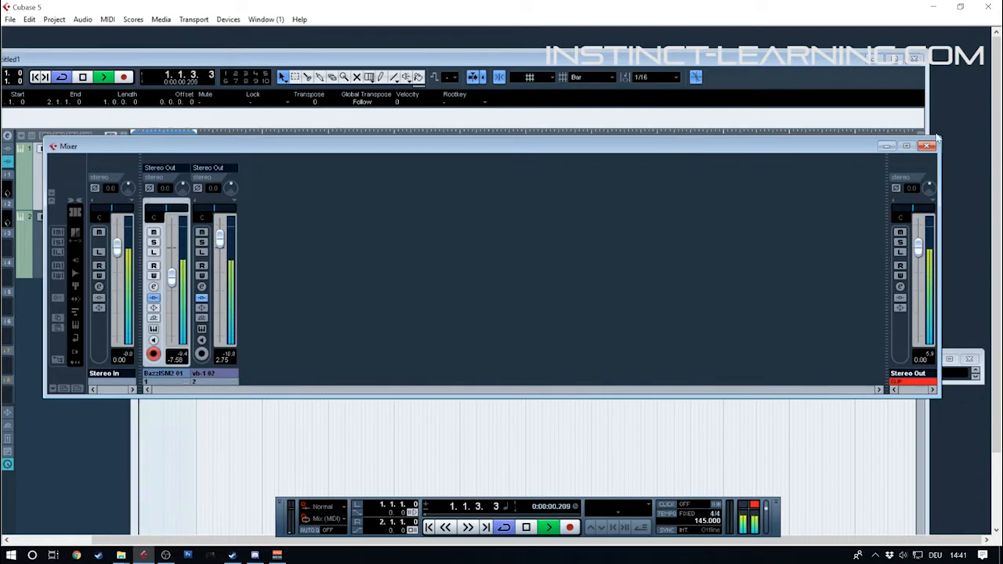
Close the Mixer, stop playback, and maximize the project window with no part selected
{"action": "key", "text": "F3"}
{"action": "key", "text": "space"}
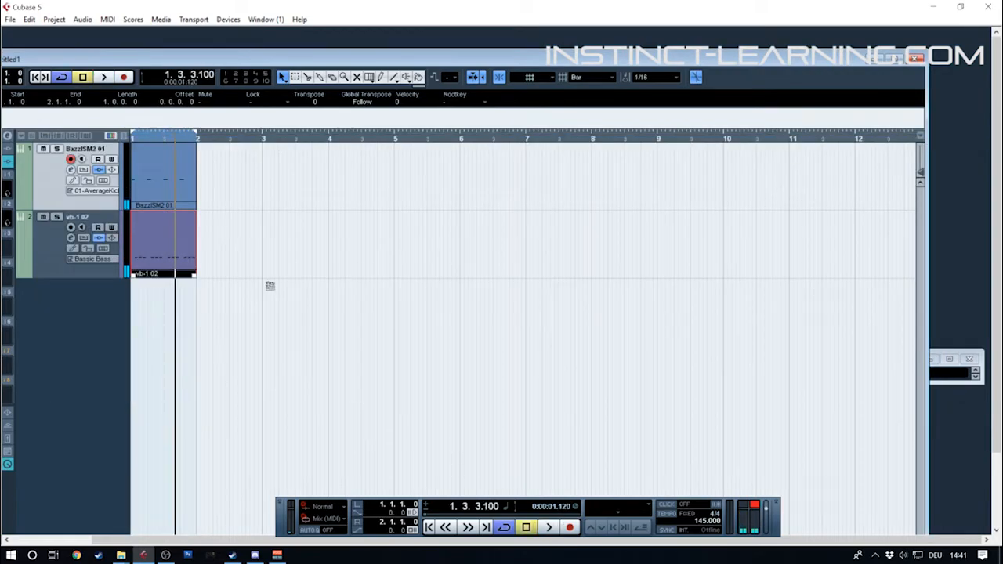
{"action": "left_click", "coordinate": [217, 189]}
{"action": "double_click", "coordinate": [174, 61]}
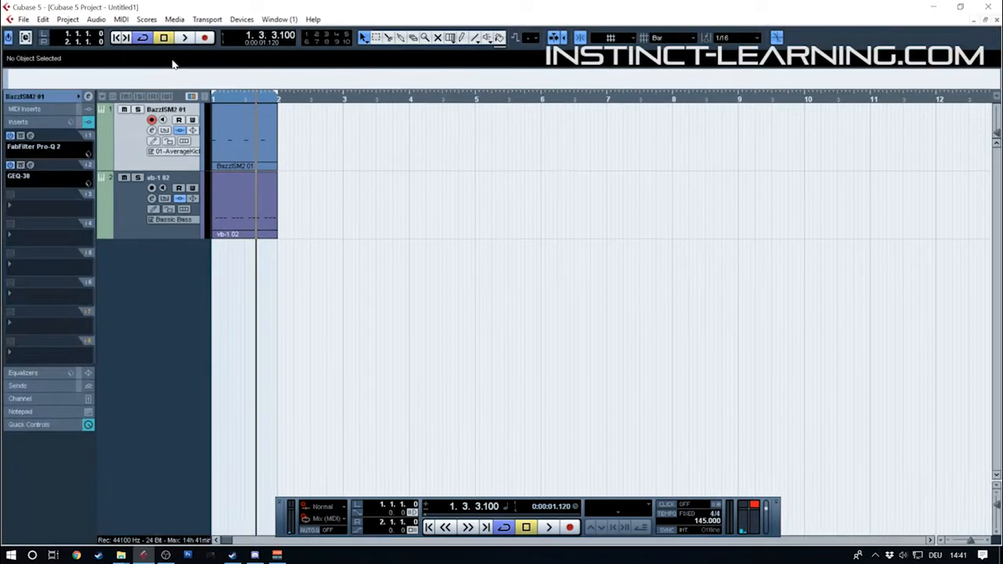
Add one group channel track with a Mono configuration to the project
{"action": "left_click", "coordinate": [133, 222]}
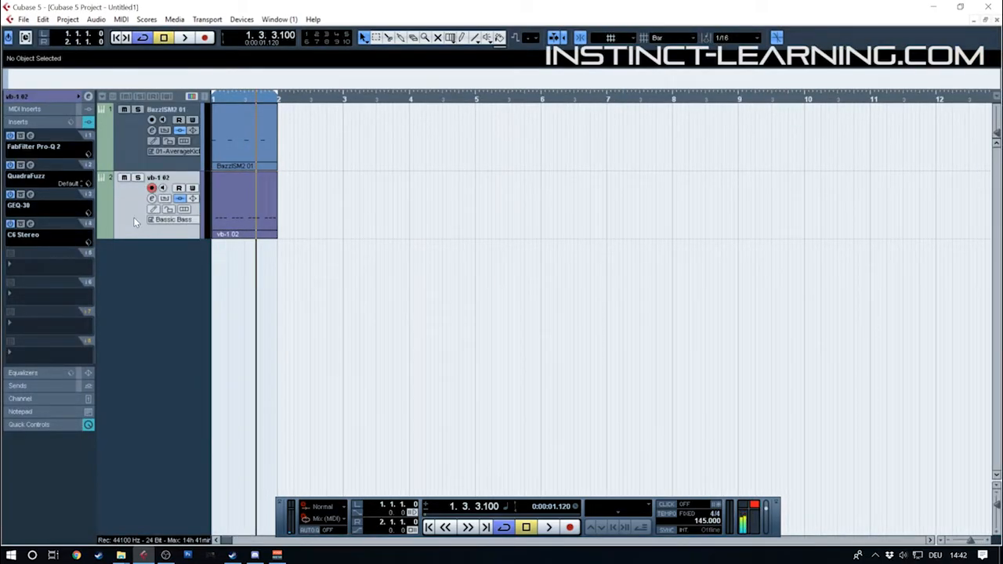
{"action": "right_click", "coordinate": [136, 205]}
{"action": "mouse_move", "coordinate": [173, 214]}
{"action": "left_click", "coordinate": [365, 297]}
{"action": "left_click", "coordinate": [494, 251]}
{"action": "left_click", "coordinate": [496, 264]}
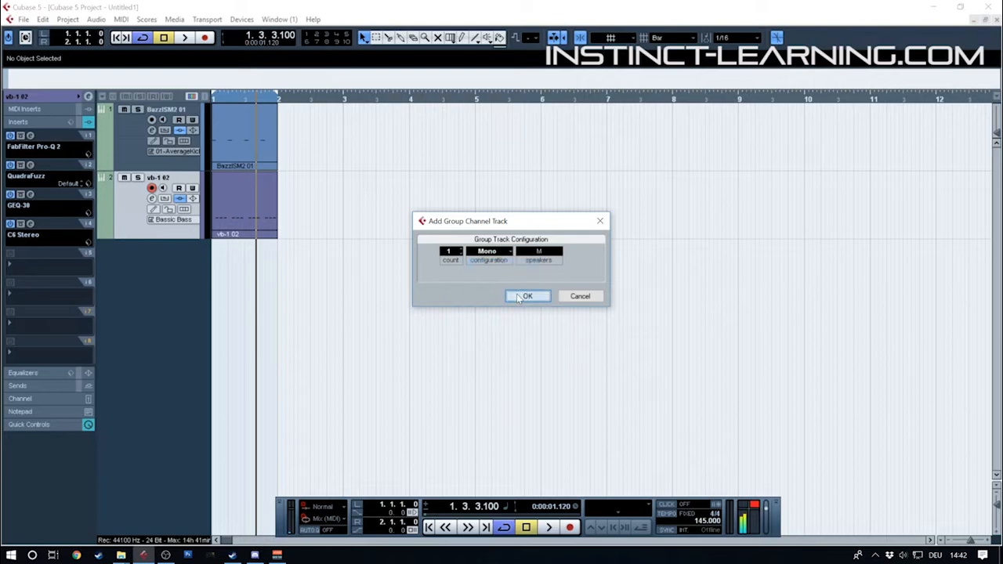
{"action": "left_click", "coordinate": [518, 296]}
Route the kick and bass channel outputs to Group 1 in the Mixer, and audition the loop
{"action": "left_click", "coordinate": [129, 143]}
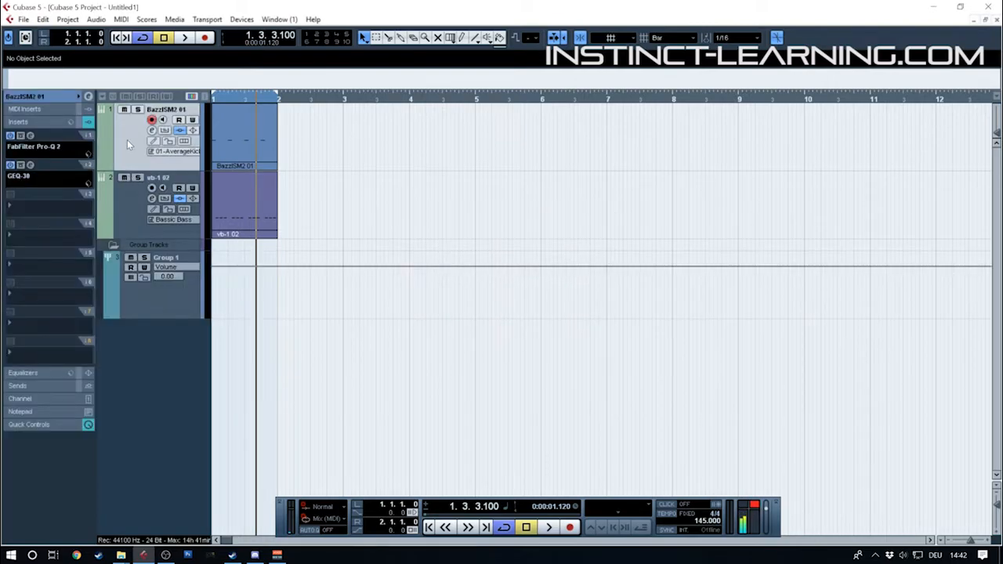
{"action": "key", "text": "F3"}
{"action": "left_click", "coordinate": [162, 168]}
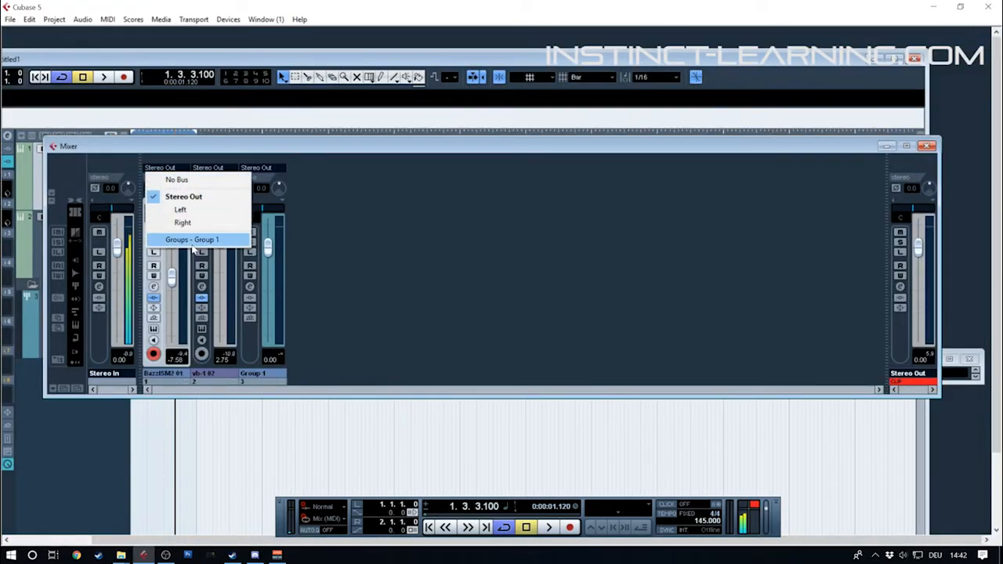
{"action": "left_click", "coordinate": [195, 243]}
{"action": "left_click", "coordinate": [208, 168]}
{"action": "left_click", "coordinate": [225, 240]}
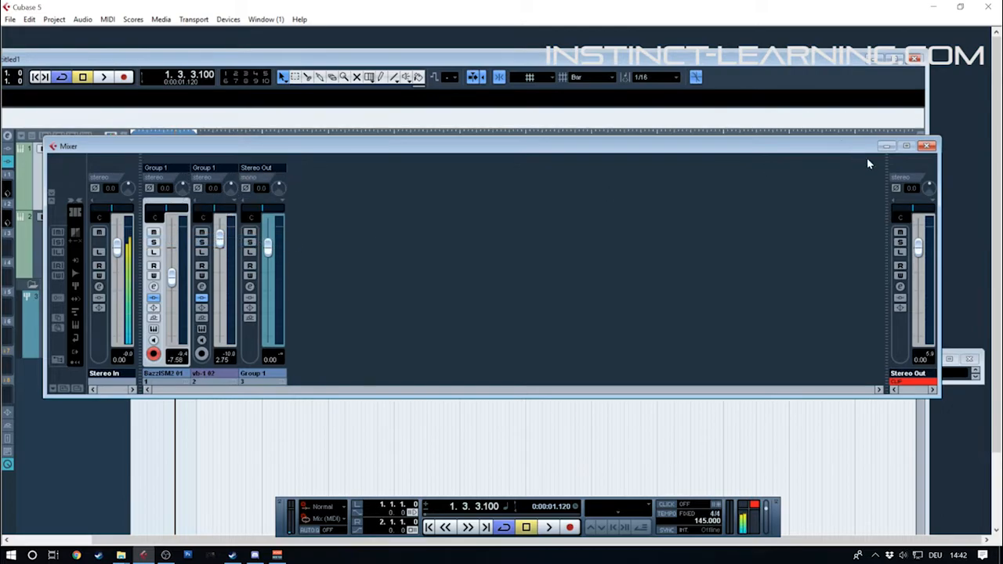
{"action": "key", "text": "space"}
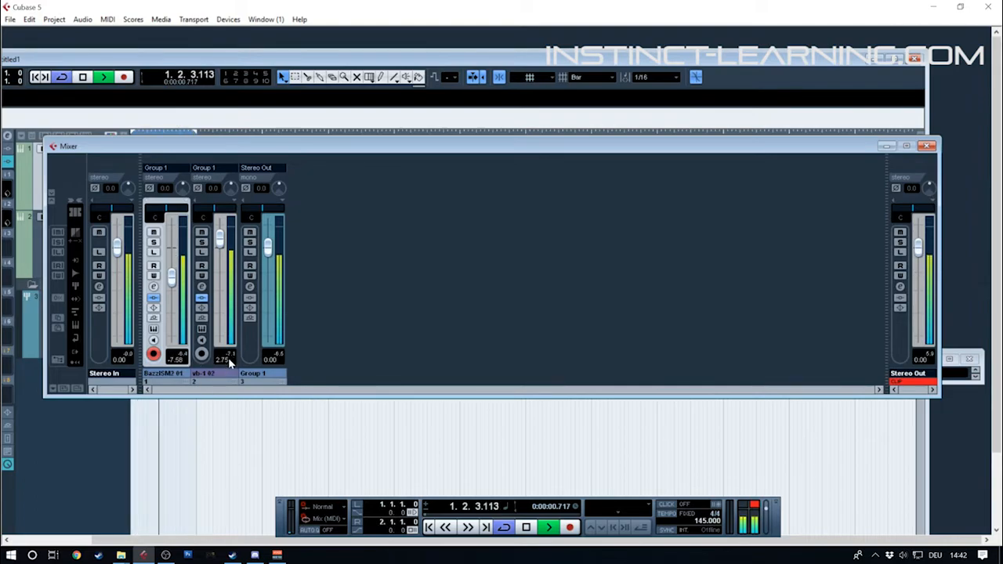
{"action": "left_click", "coordinate": [927, 146]}
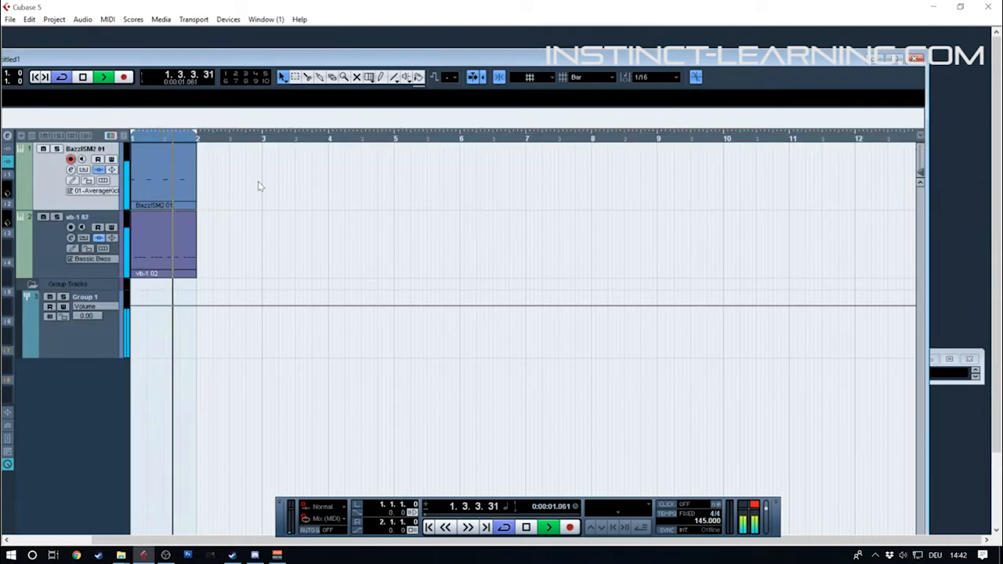
Stop playback, duplicate the kick and bass parts three times to fill four bars, and extend the loop to bar 5
{"action": "key", "text": "g"}
{"action": "key", "text": "space"}
{"action": "left_click_drag", "start_coordinate": [211, 187], "coordinate": [143, 252]}
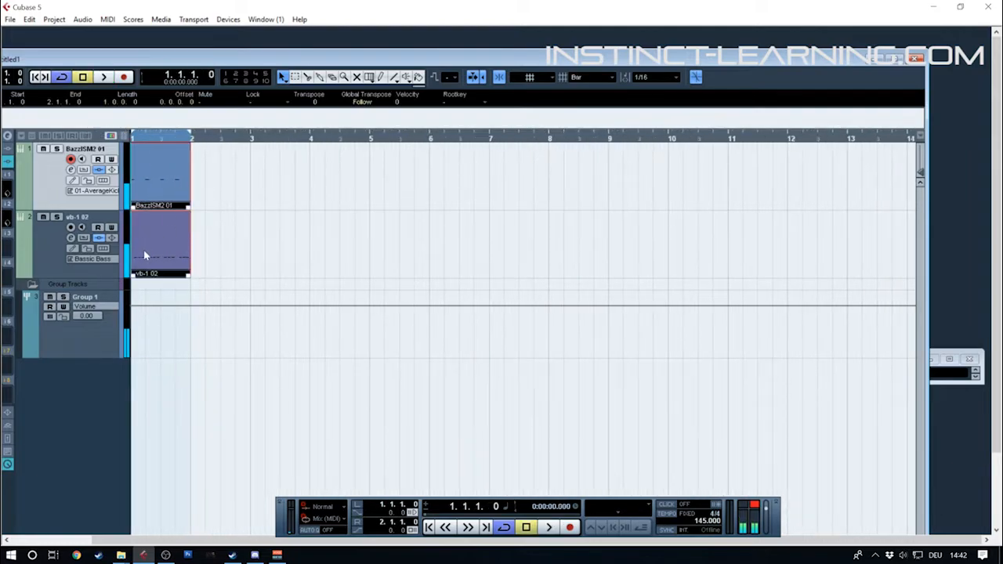
{"action": "key", "text": "ctrl+d"}
{"action": "key", "text": "ctrl+d"}
{"action": "key", "text": "ctrl+d"}
{"action": "left_click", "coordinate": [371, 140], "text": "alt"}
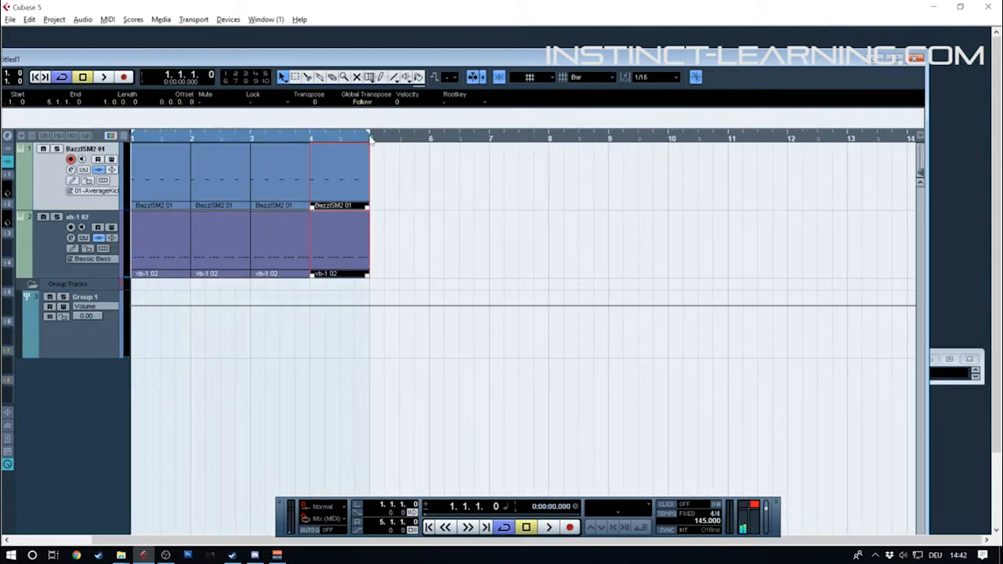
Maximize the project window and load Compressor into the bass track's fifth insert slot with its side-chain activated
{"action": "left_click_drag", "start_coordinate": [223, 60], "coordinate": [314, 39]}
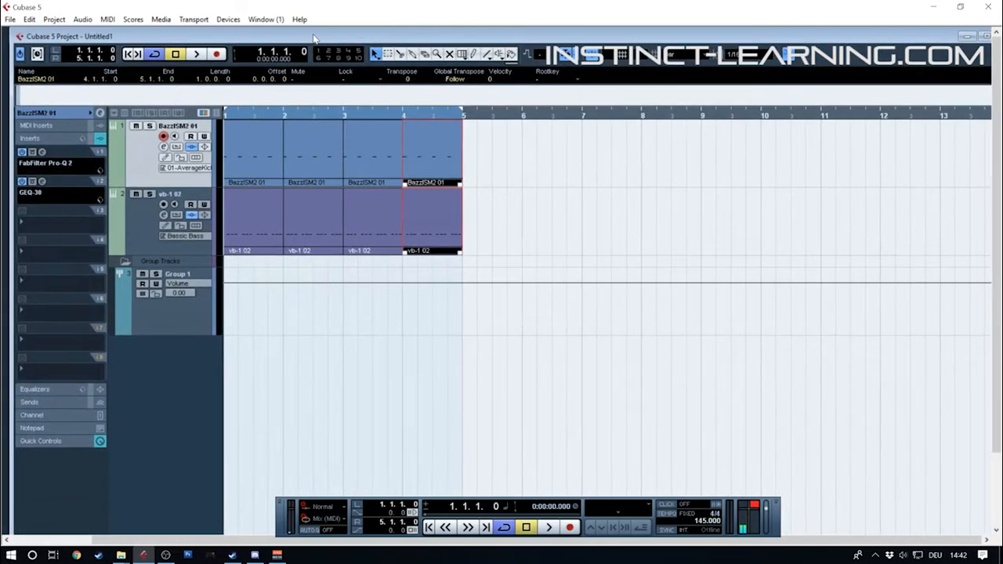
{"action": "double_click", "coordinate": [315, 39]}
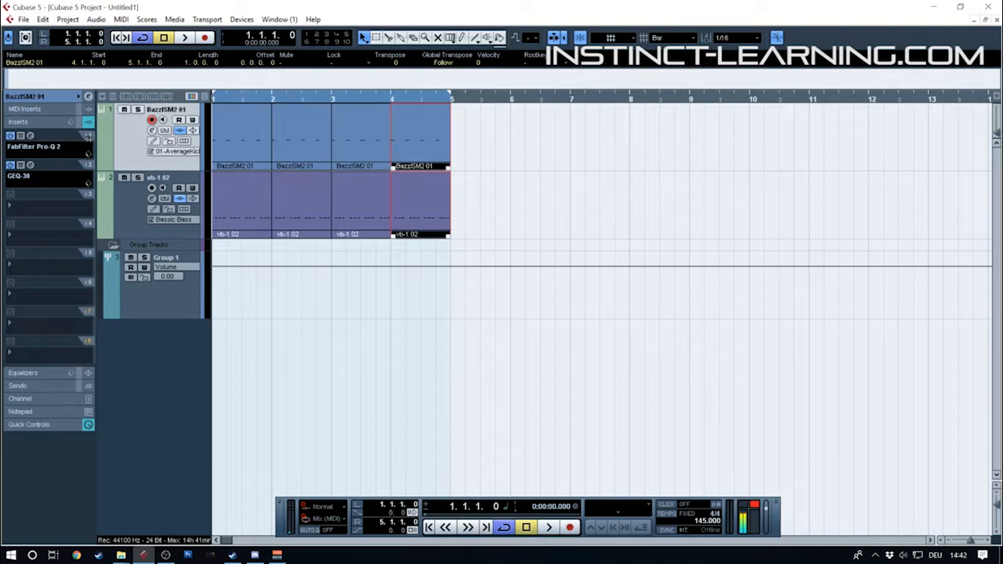
{"action": "left_click", "coordinate": [124, 213]}
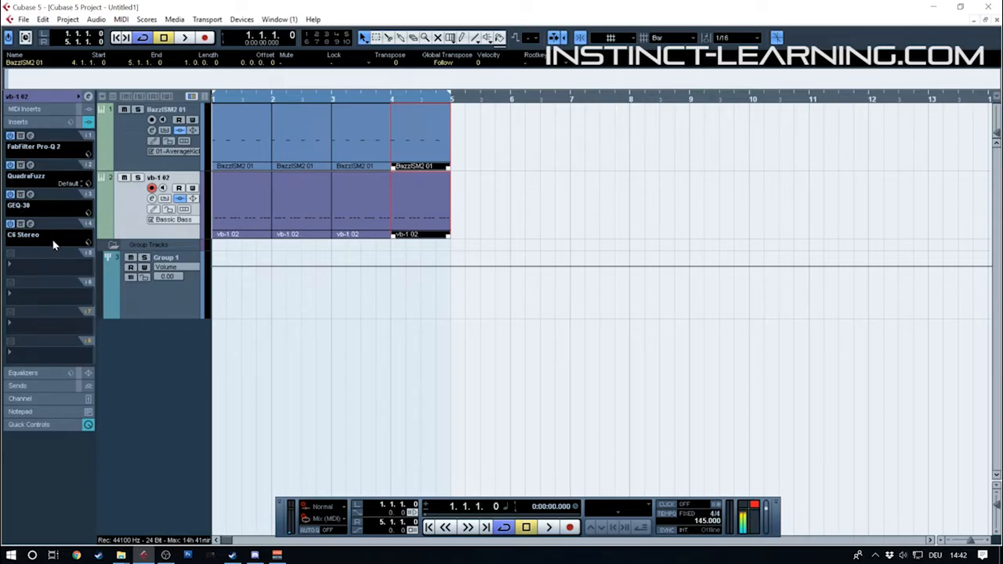
{"action": "left_click", "coordinate": [49, 265]}
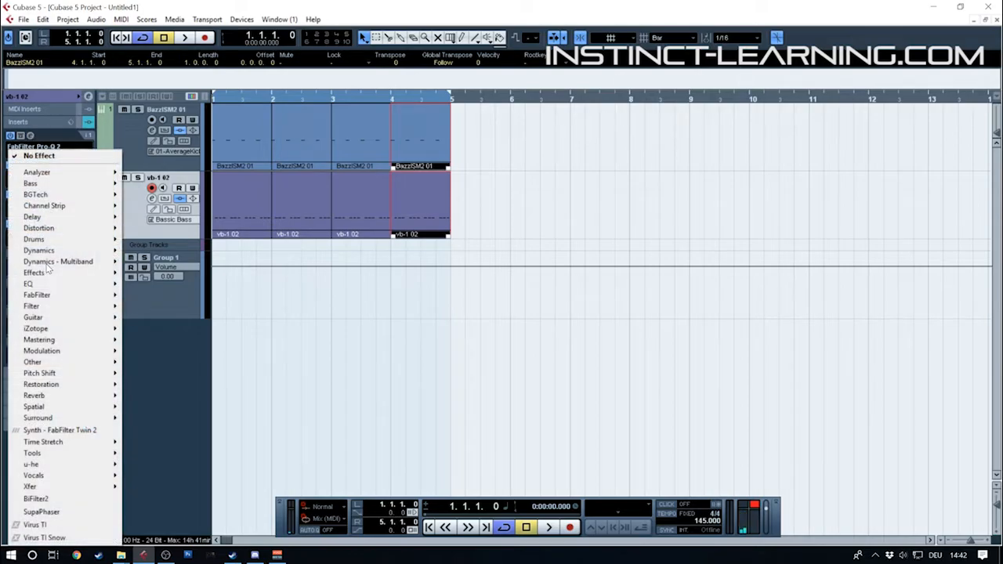
{"action": "mouse_move", "coordinate": [47, 250]}
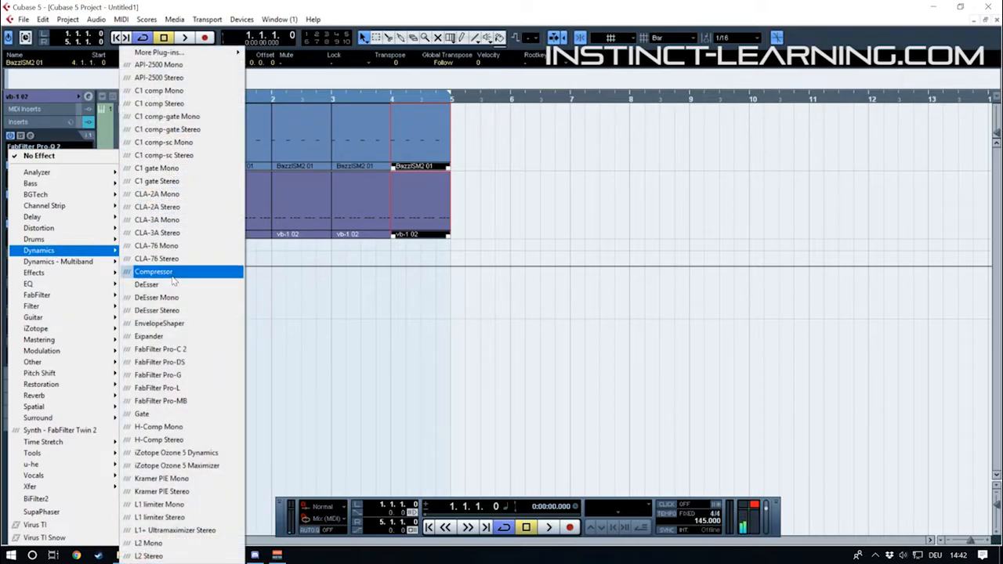
{"action": "left_click", "coordinate": [173, 274]}
{"action": "left_click", "coordinate": [526, 159]}
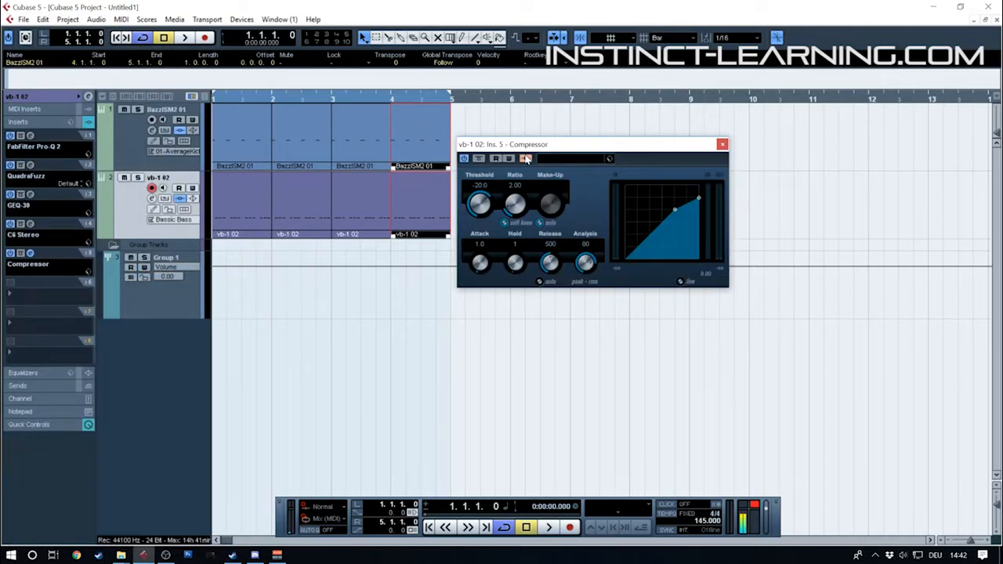
{"action": "left_click_drag", "start_coordinate": [521, 145], "coordinate": [549, 174]}
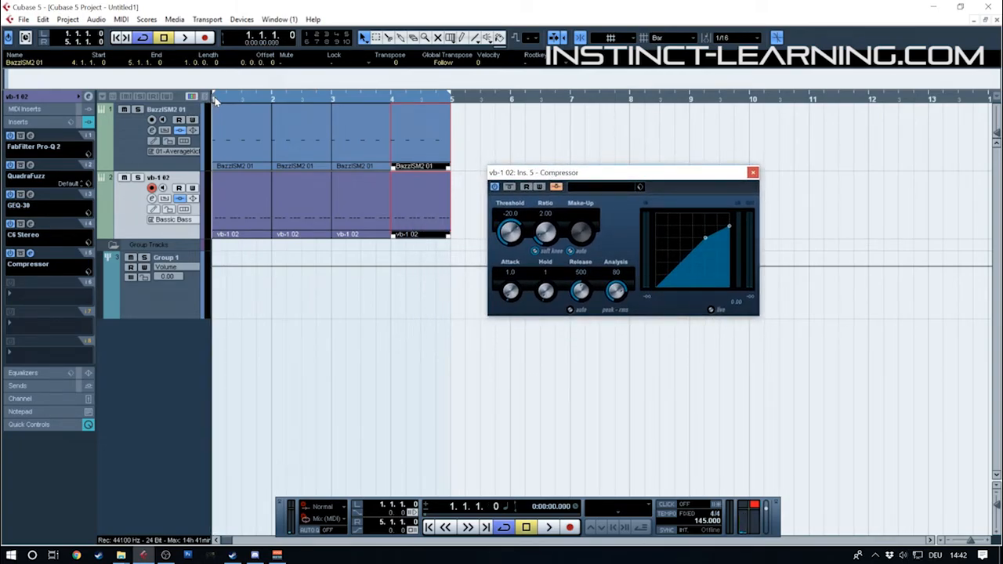
{"action": "left_click_drag", "start_coordinate": [538, 180], "coordinate": [549, 146]}
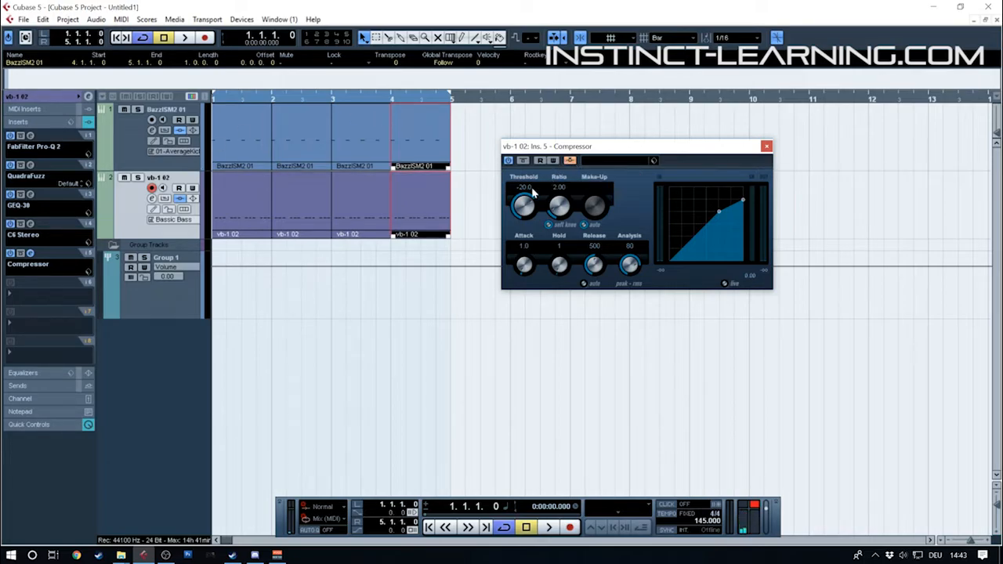
Route the kick track's first send to the bass Compressor's side-chain at a level of -9.31
{"action": "left_click", "coordinate": [134, 153]}
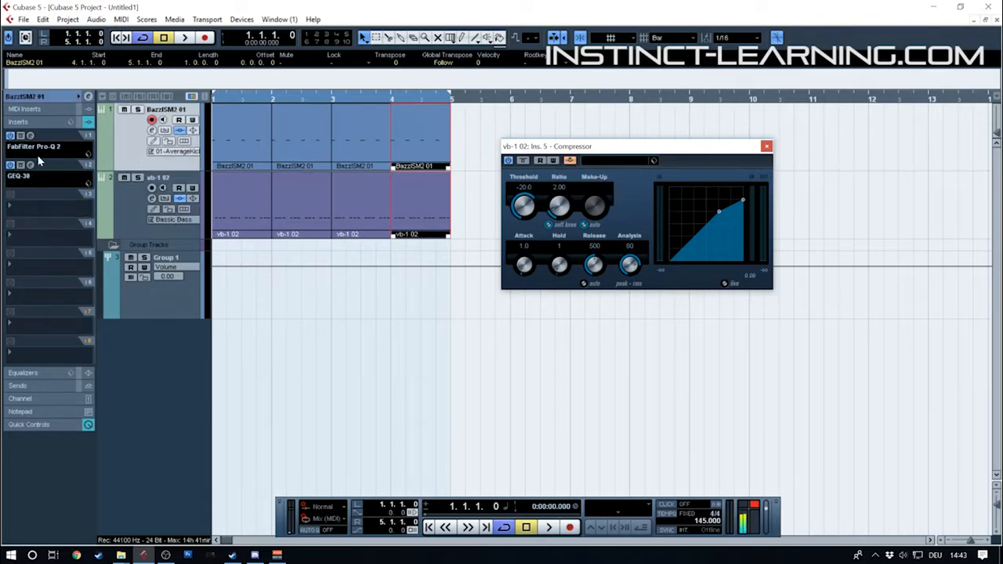
{"action": "left_click", "coordinate": [20, 124]}
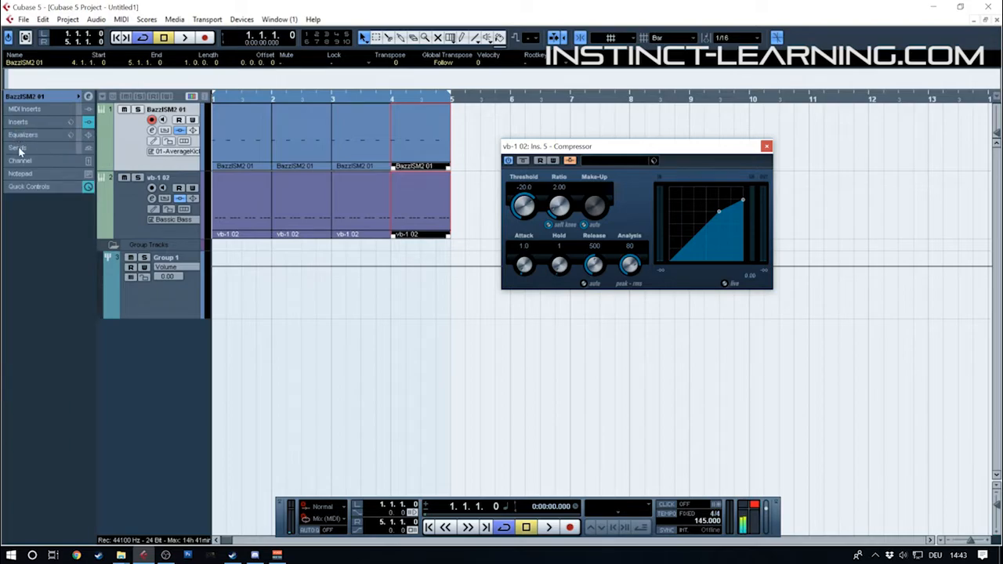
{"action": "left_click", "coordinate": [19, 148]}
{"action": "left_click", "coordinate": [43, 181]}
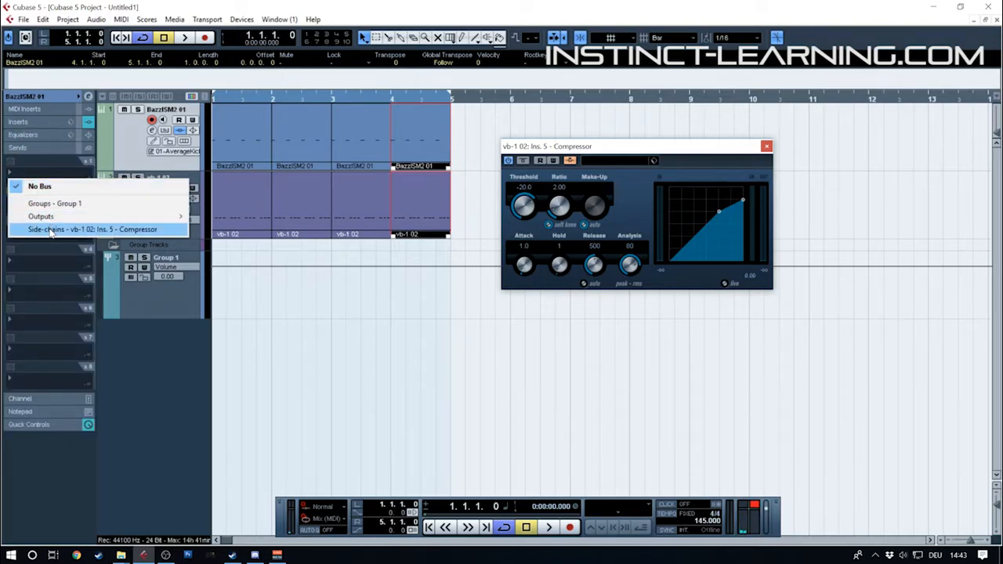
{"action": "left_click", "coordinate": [52, 232]}
{"action": "left_click", "coordinate": [43, 181]}
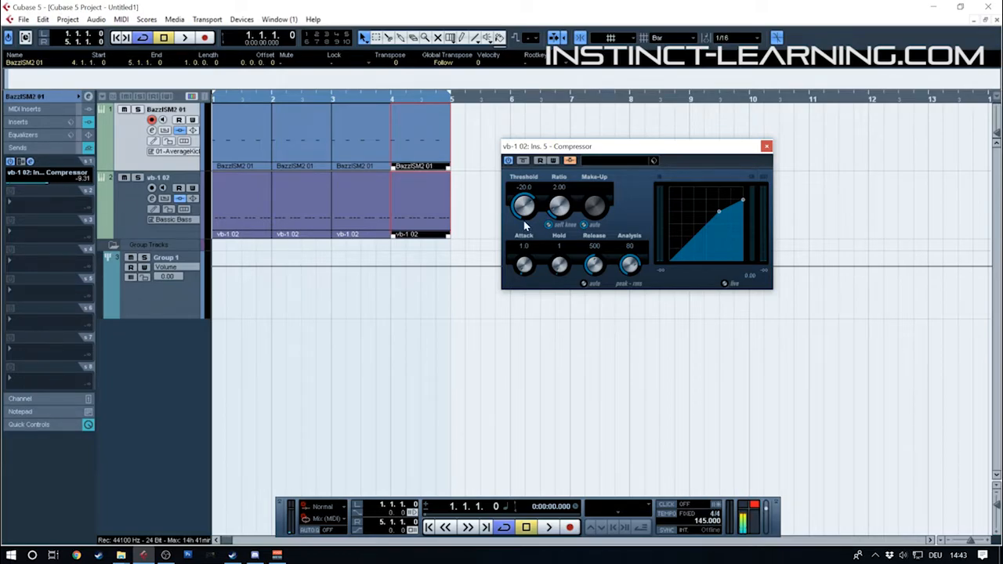
During playback, set the Compressor's threshold to -24.2 and ratio to 2.98, shorten its release, and disable automatic make-up gain
{"action": "key", "text": "space"}
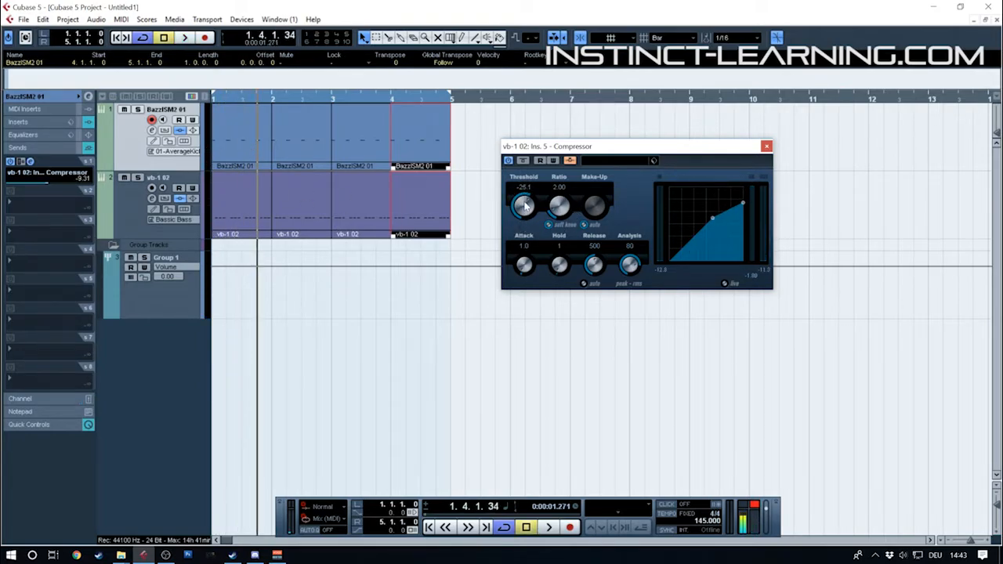
{"action": "key", "text": "space"}
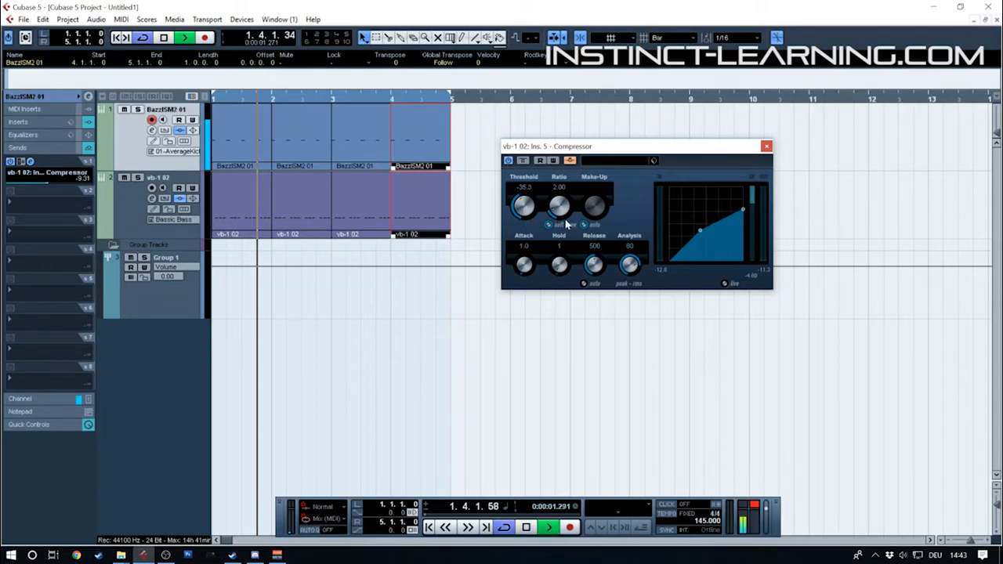
{"action": "mouse_move", "coordinate": [590, 291]}
{"action": "left_mouse_down"}
{"action": "mouse_move", "coordinate": [585, 301]}
{"action": "mouse_move", "coordinate": [587, 285]}
{"action": "left_mouse_up"}
{"action": "left_click_drag", "start_coordinate": [563, 205], "coordinate": [525, 210]}
{"action": "left_click", "coordinate": [586, 225]}
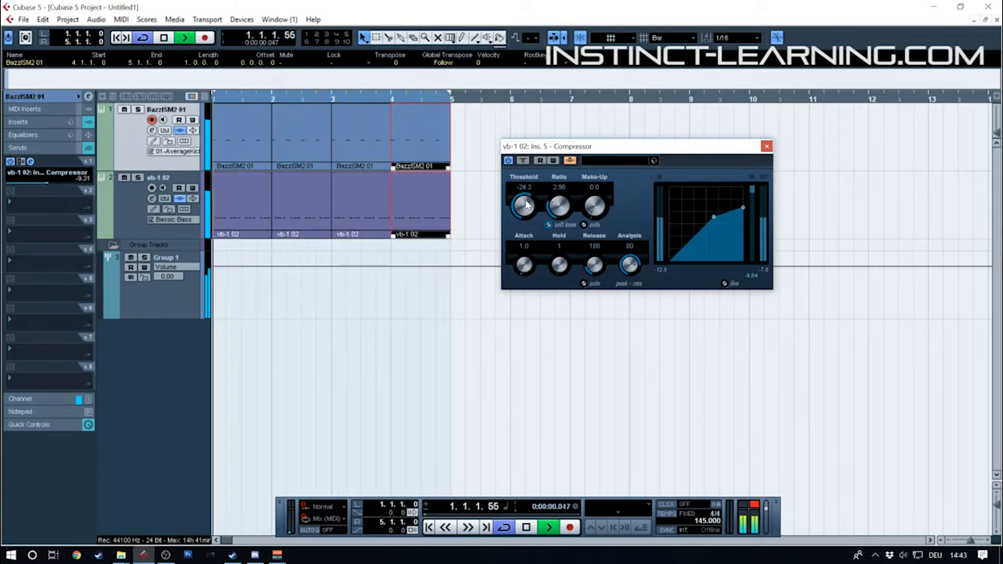
{"action": "key", "text": "space"}
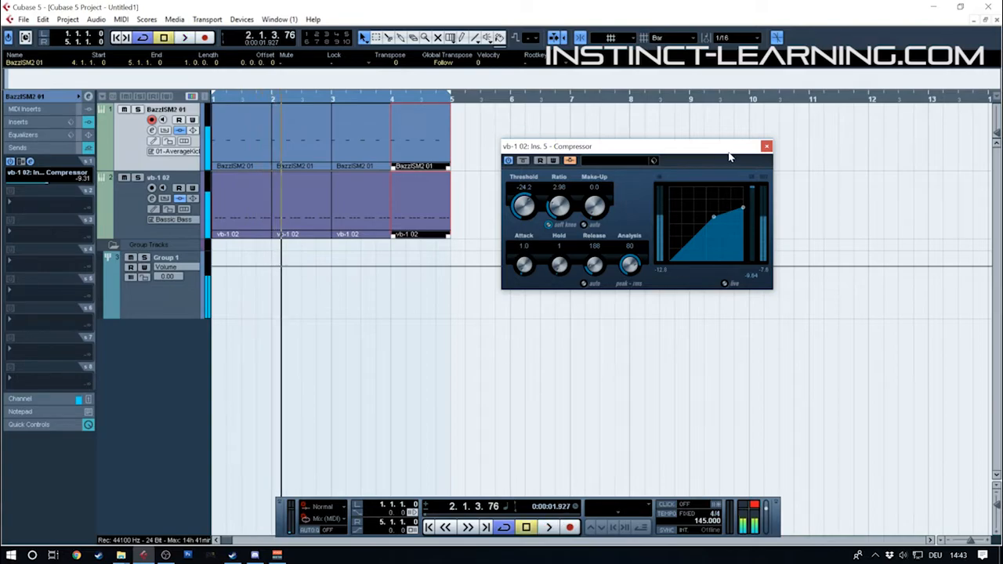
Audition the Compressor with a threshold of -26.4, and set the threshold to -25.1 with the loop playing
{"action": "right_click", "coordinate": [521, 204]}
{"action": "left_click", "coordinate": [520, 203]}
{"action": "left_click_drag", "start_coordinate": [519, 204], "coordinate": [520, 207]}
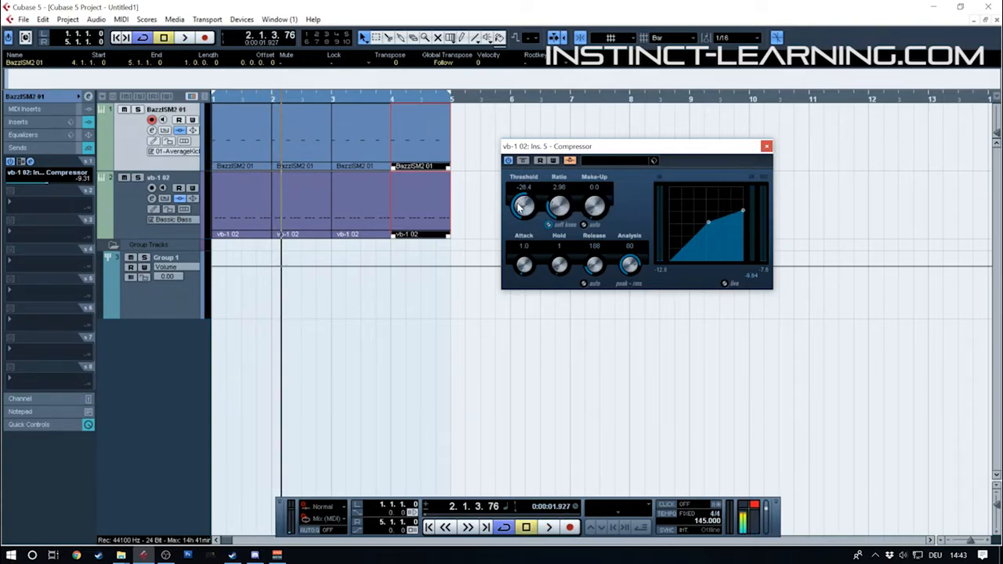
{"action": "key", "text": "space"}
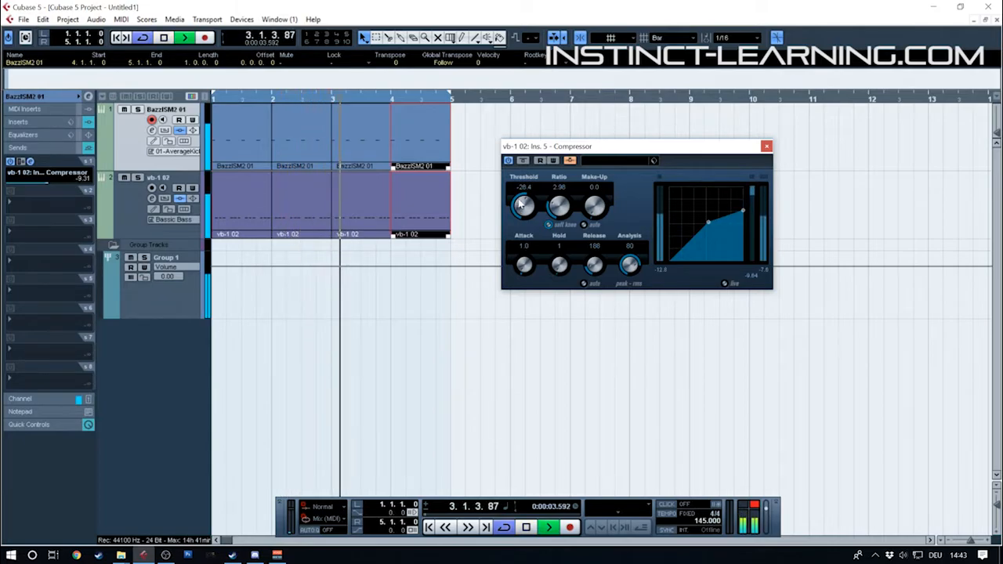
{"action": "key", "text": "space"}
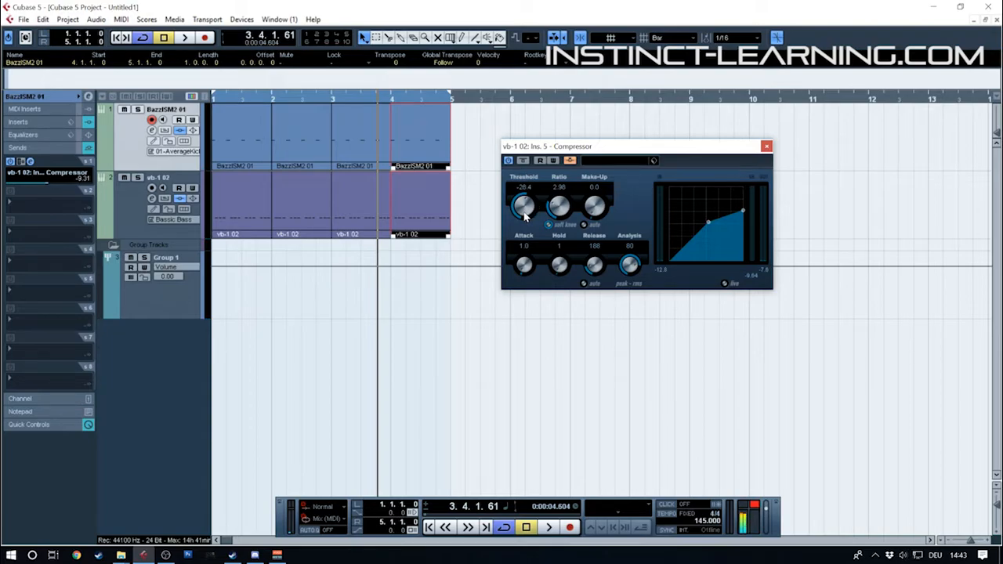
{"action": "left_click_drag", "start_coordinate": [525, 218], "coordinate": [530, 219]}
{"action": "key", "text": "space"}
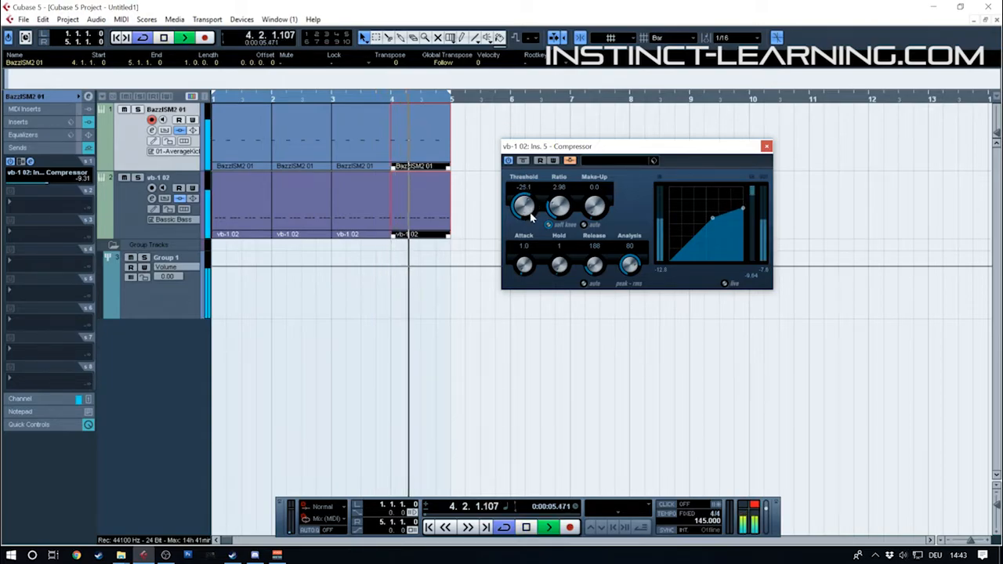
Stop playback, close the bass track's Compressor, and show the kick track's basic settings in the Inspector
{"action": "key", "text": "space"}
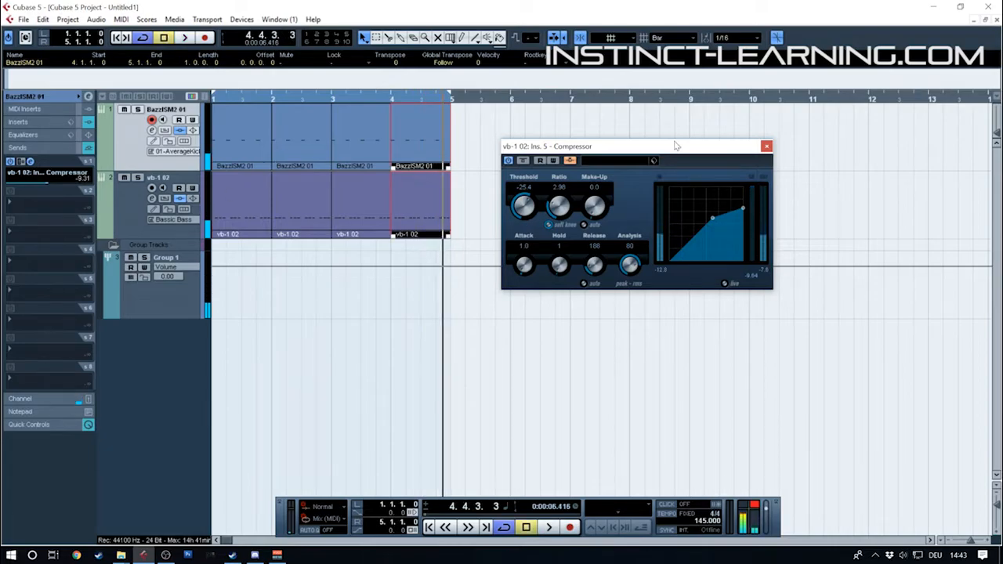
{"action": "left_click", "coordinate": [768, 146]}
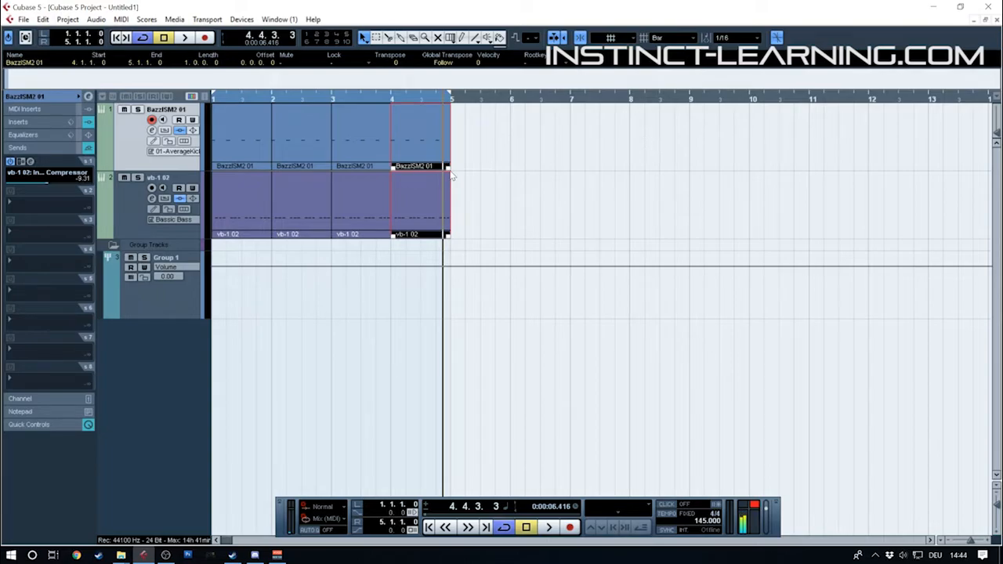
{"action": "left_click", "coordinate": [152, 188]}
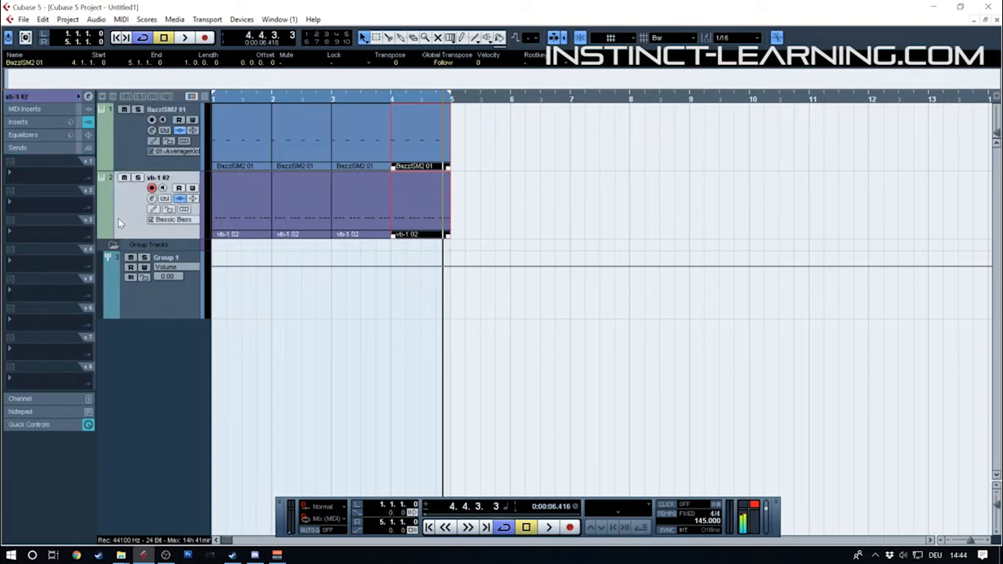
{"action": "left_click", "coordinate": [112, 142]}
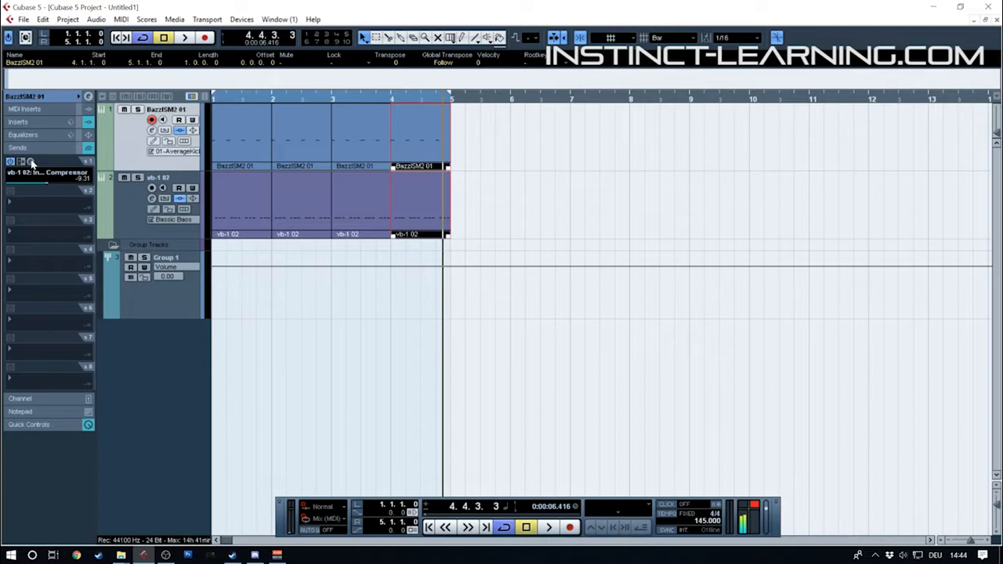
{"action": "left_click", "coordinate": [45, 100]}
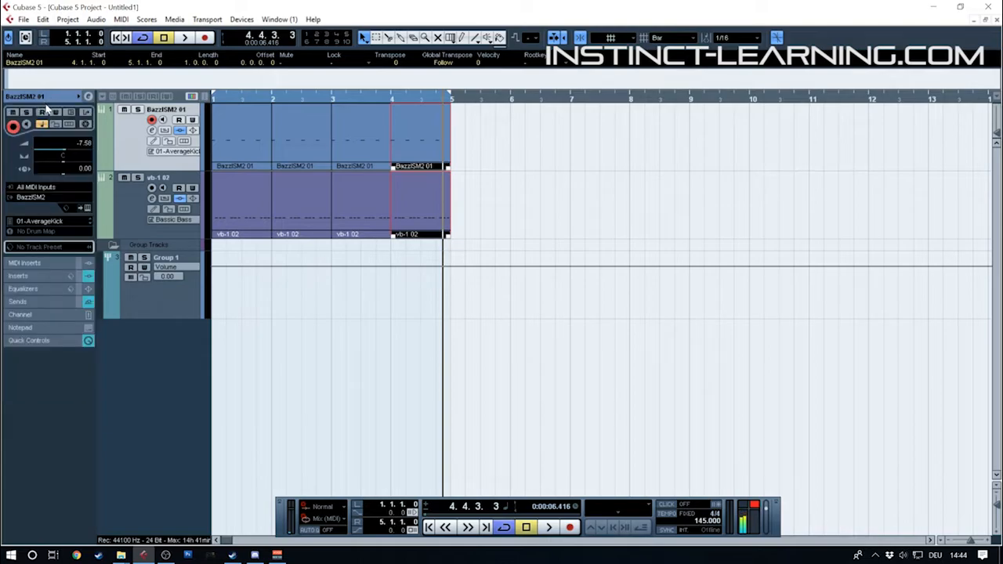
Glue the four one-bar kick events and the four one-bar bass events into one four-bar event per track
{"action": "left_click_drag", "start_coordinate": [232, 96], "coordinate": [203, 73]}
{"action": "left_click_drag", "start_coordinate": [298, 146], "coordinate": [210, 216]}
{"action": "right_click", "coordinate": [286, 171]}
{"action": "left_click", "coordinate": [320, 174]}
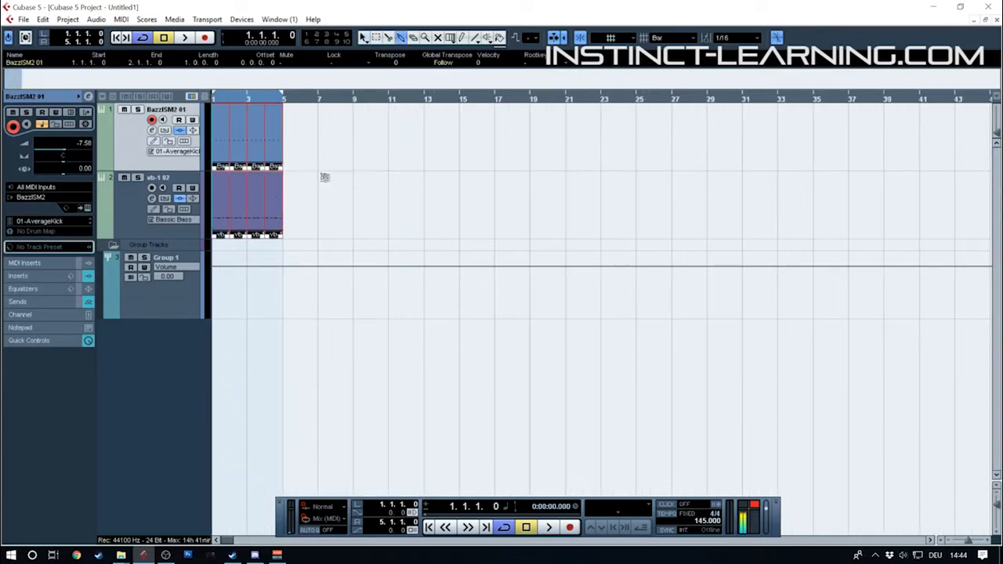
{"action": "left_click", "coordinate": [255, 194]}
Duplicate the four-bar kick and bass events together three times and extend the cycle range to bar 17
{"action": "key", "text": "1"}
{"action": "left_click_drag", "start_coordinate": [298, 168], "coordinate": [243, 185]}
{"action": "key", "text": "ctrl+d"}
{"action": "key", "text": "ctrl+d"}
{"action": "key", "text": "ctrl+d"}
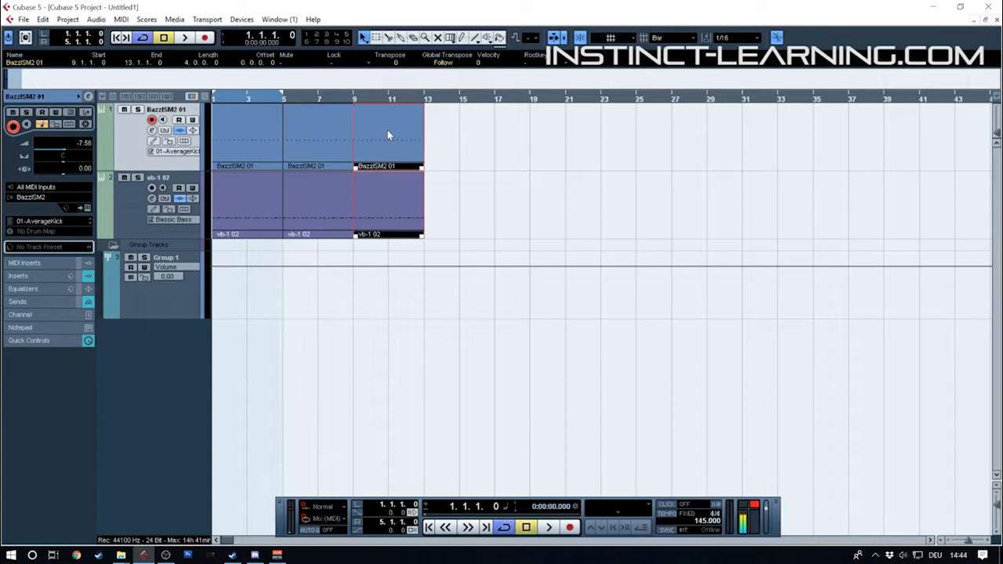
{"action": "left_click", "coordinate": [493, 98], "text": "alt"}
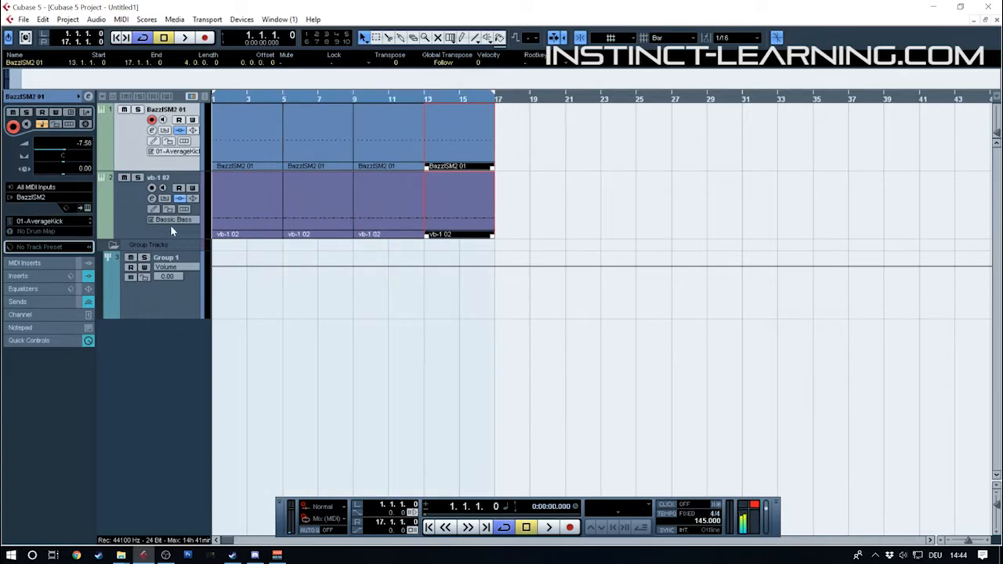
{"action": "left_click", "coordinate": [124, 221]}
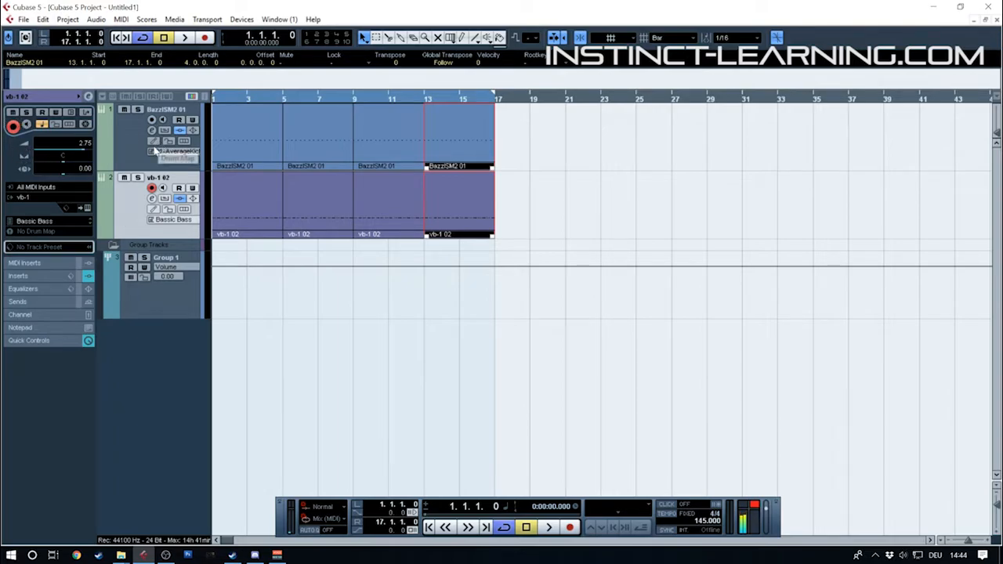
{"action": "left_click", "coordinate": [122, 148]}
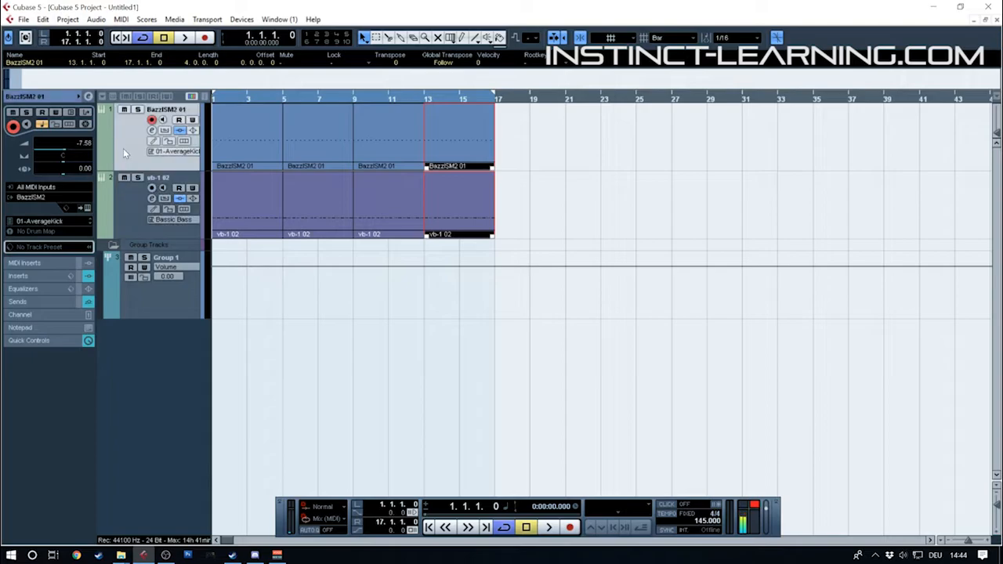
{"action": "left_click", "coordinate": [29, 271]}
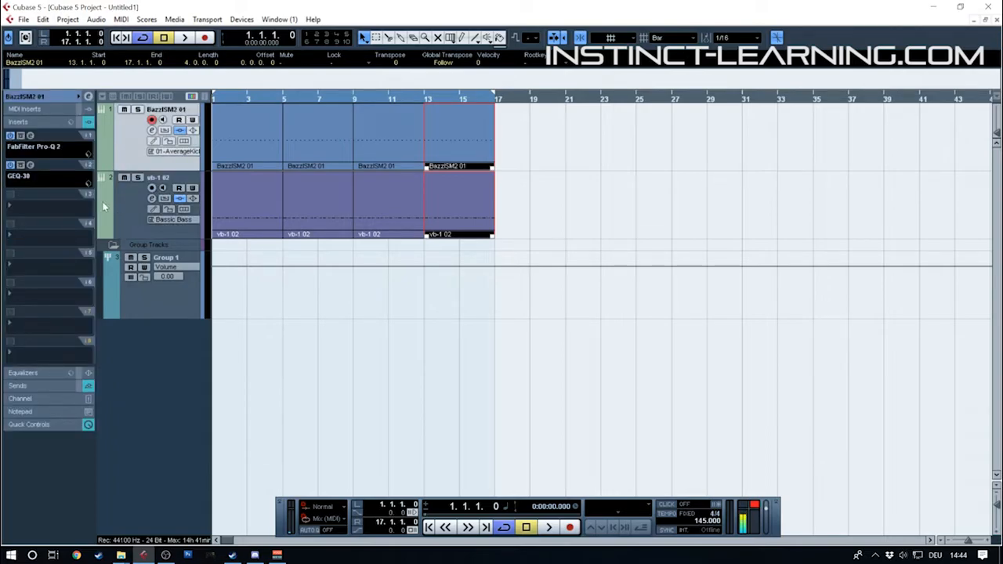
{"action": "left_click", "coordinate": [45, 122]}
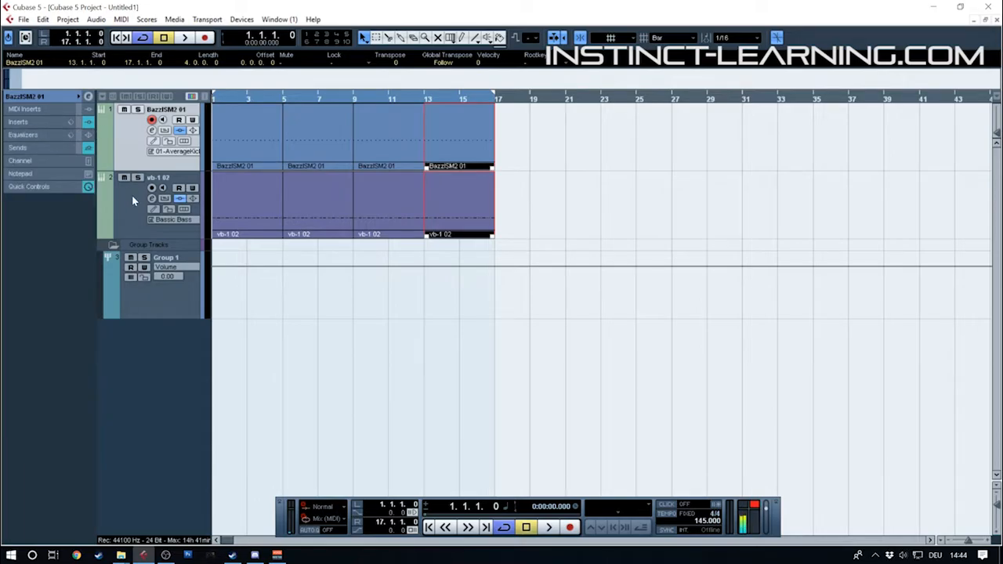
{"action": "left_click", "coordinate": [133, 198]}
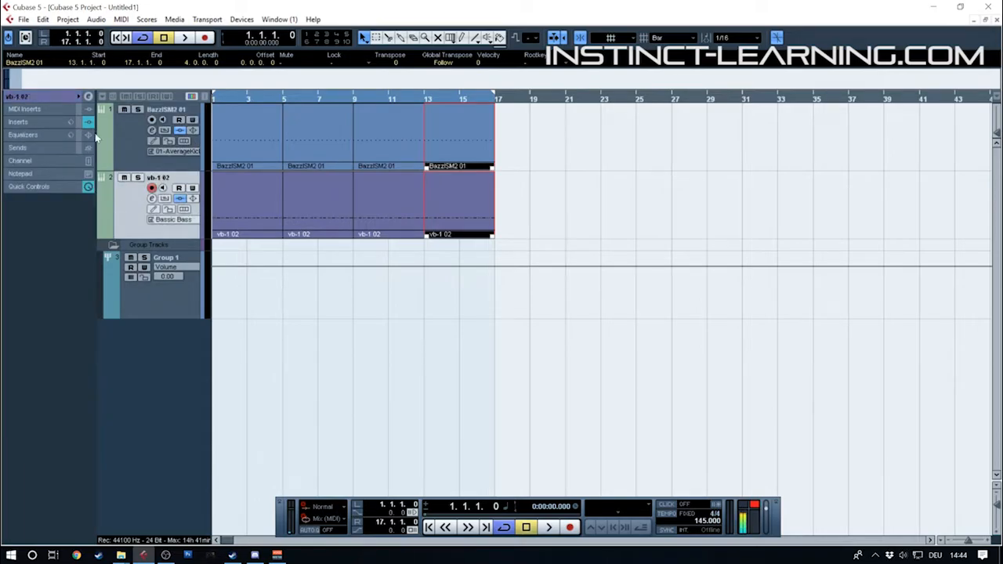
Load PuigTec EQP1A Stereo into the kick track's third insert slot
{"action": "left_click", "coordinate": [144, 143]}
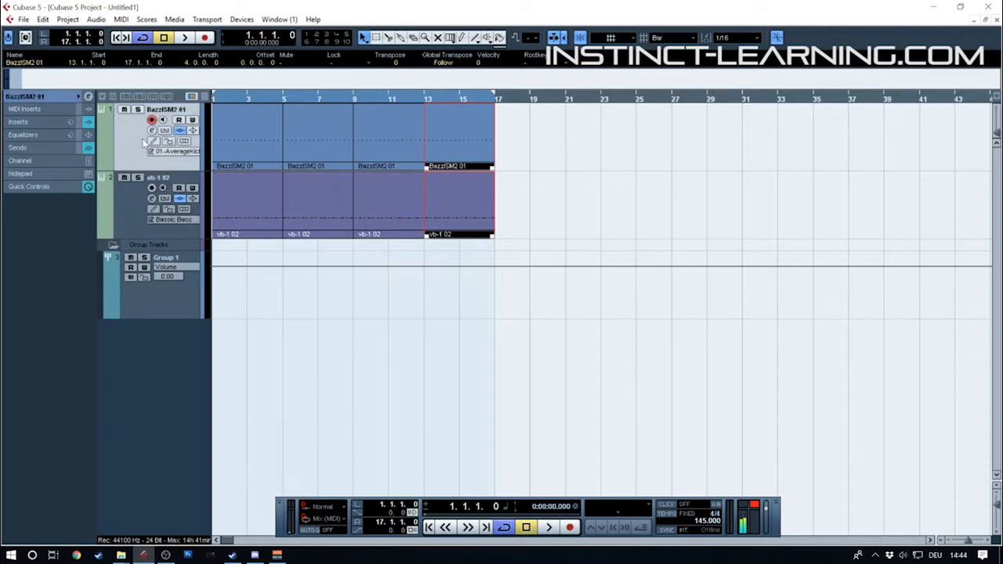
{"action": "left_click", "coordinate": [18, 122]}
{"action": "left_click", "coordinate": [37, 201]}
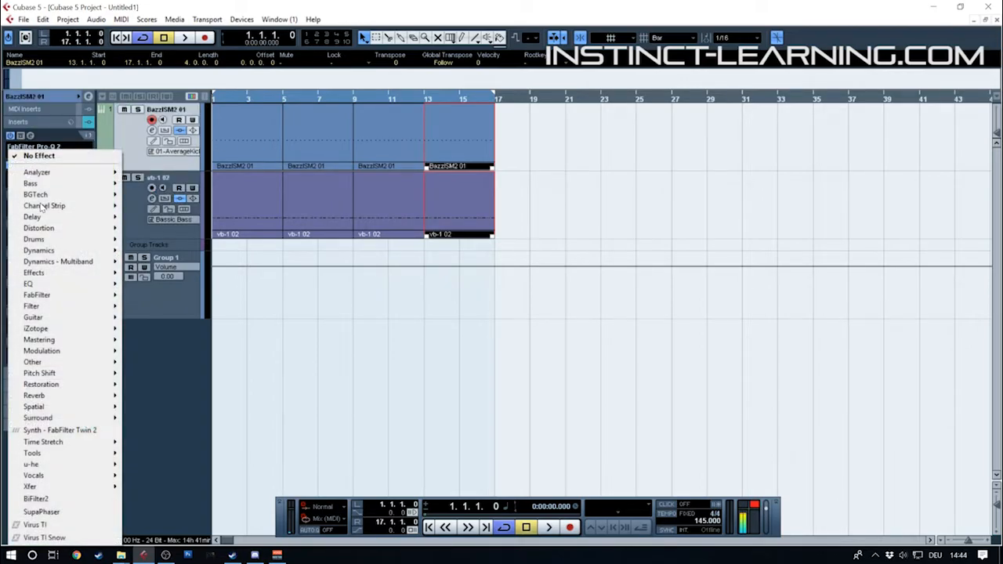
{"action": "mouse_move", "coordinate": [62, 283]}
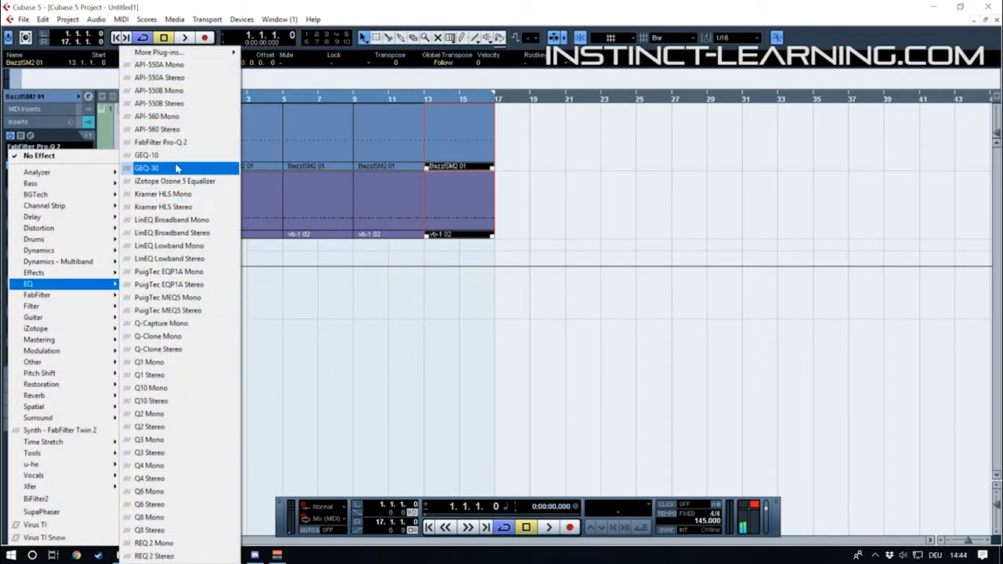
{"action": "left_click", "coordinate": [208, 288]}
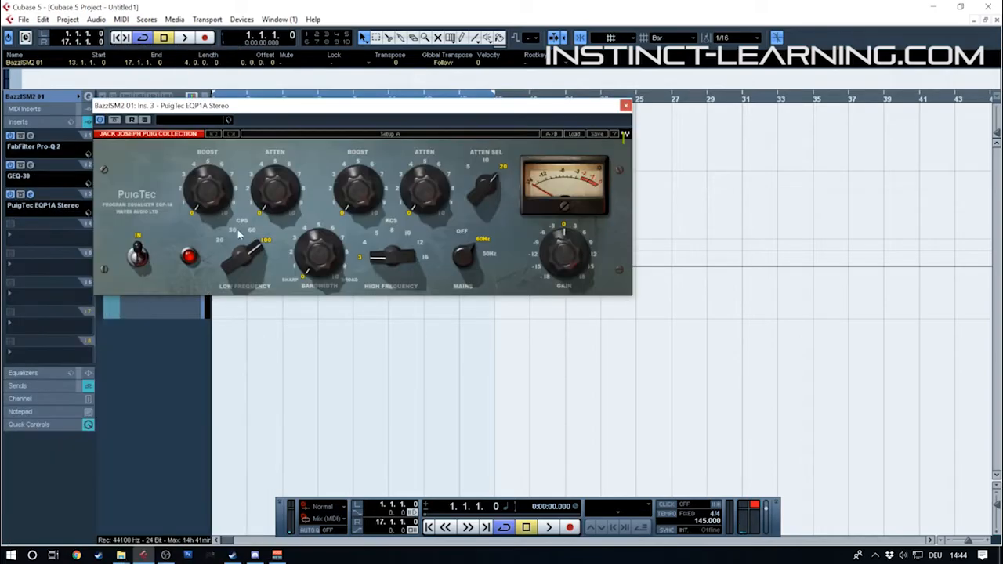
Set the PuigTec's high frequency to 12 with a boost of about 4, and compare it with bypass during playback
{"action": "mouse_move", "coordinate": [314, 247]}
{"action": "left_mouse_down"}
{"action": "mouse_move", "coordinate": [315, 210]}
{"action": "mouse_move", "coordinate": [314, 247]}
{"action": "left_mouse_up"}
{"action": "left_click_drag", "start_coordinate": [397, 262], "coordinate": [396, 233]}
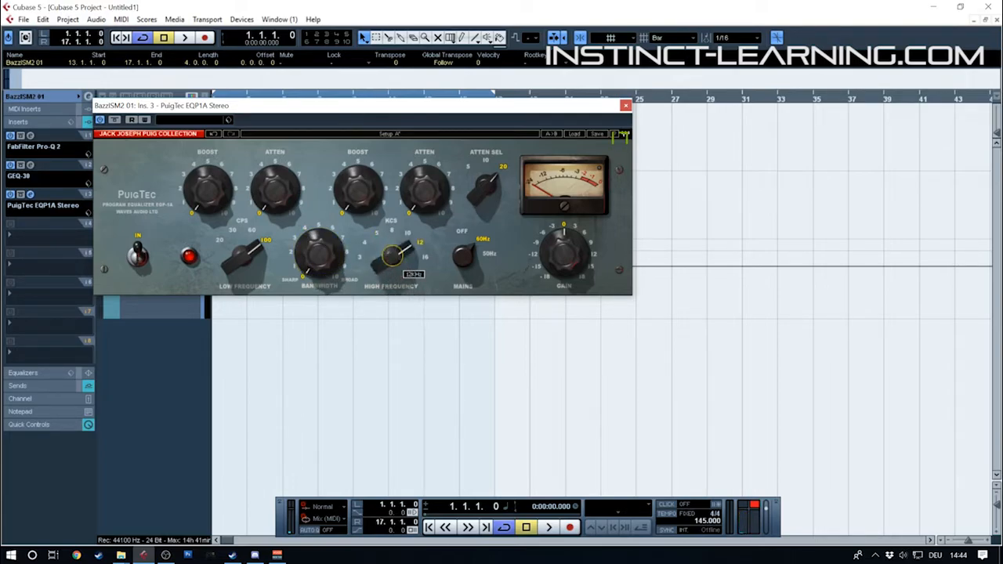
{"action": "left_click_drag", "start_coordinate": [348, 193], "coordinate": [348, 159]}
{"action": "key", "text": "space"}
{"action": "left_click", "coordinate": [114, 121]}
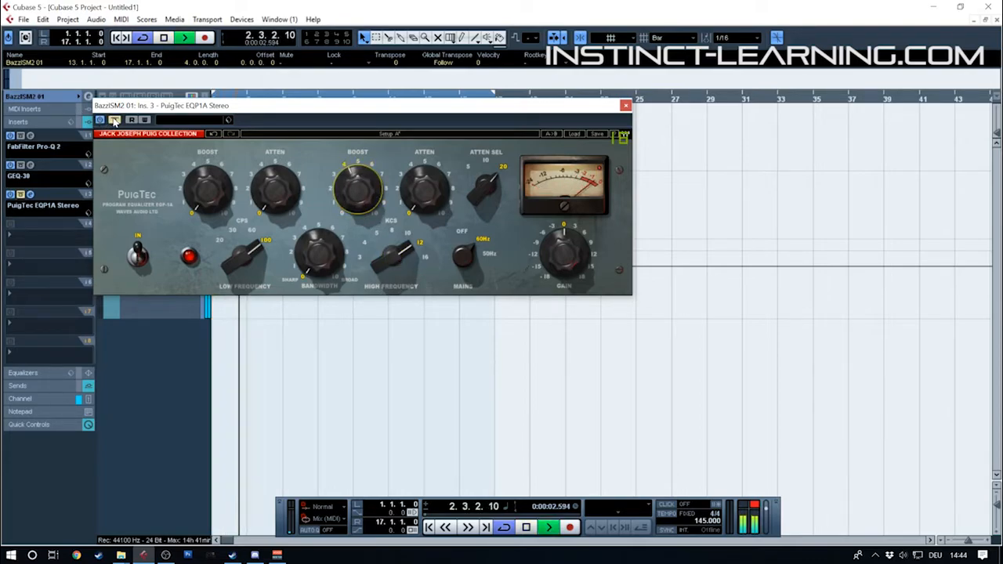
{"action": "key", "text": "space"}
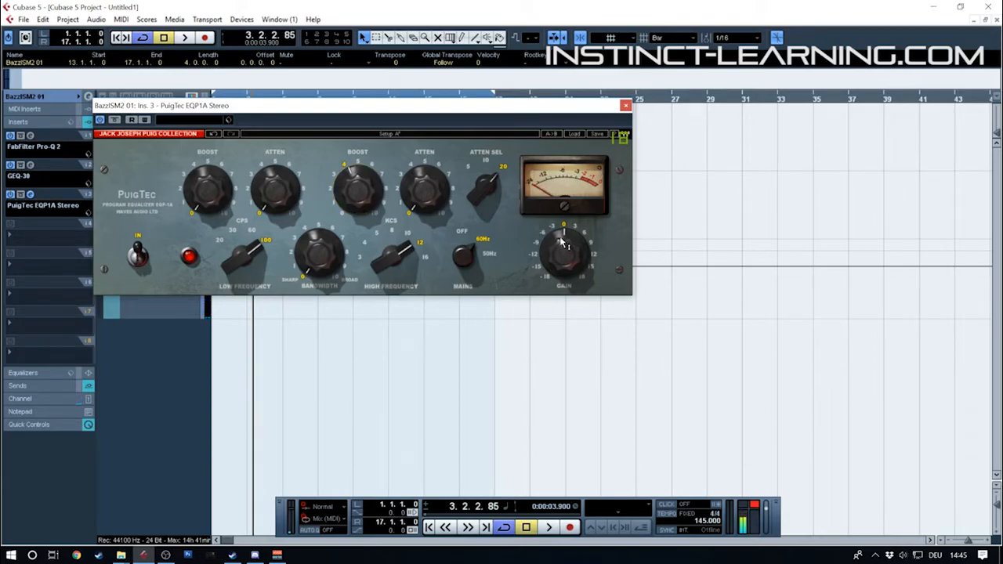
Raise the PuigTec's low boost to about 3, lower its gain to about -3, compare with bypass during playback, and close the plug-in
{"action": "left_click_drag", "start_coordinate": [205, 194], "coordinate": [203, 210]}
{"action": "key", "text": "space"}
{"action": "left_click_drag", "start_coordinate": [558, 235], "coordinate": [557, 245]}
{"action": "left_click", "coordinate": [117, 122]}
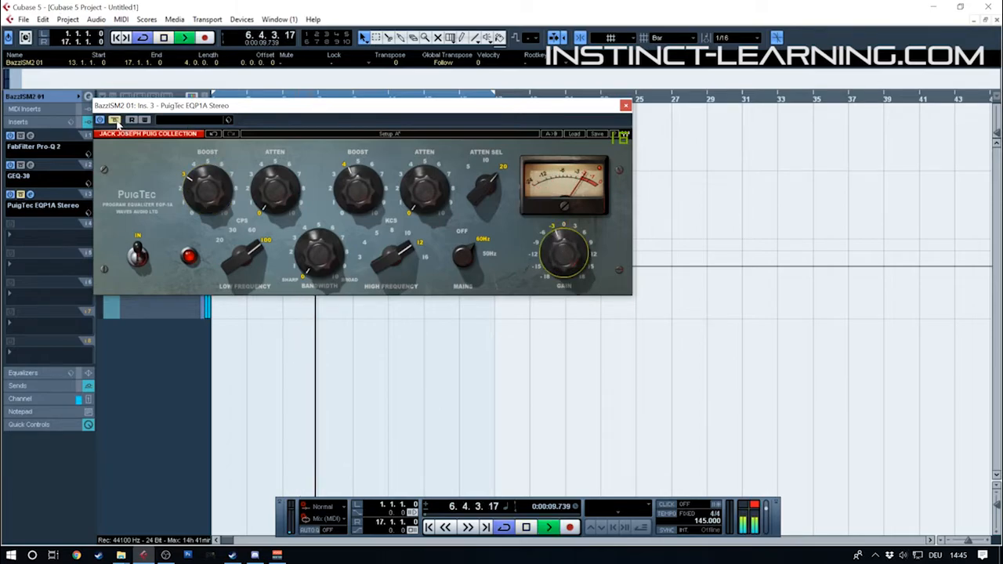
{"action": "key", "text": "space"}
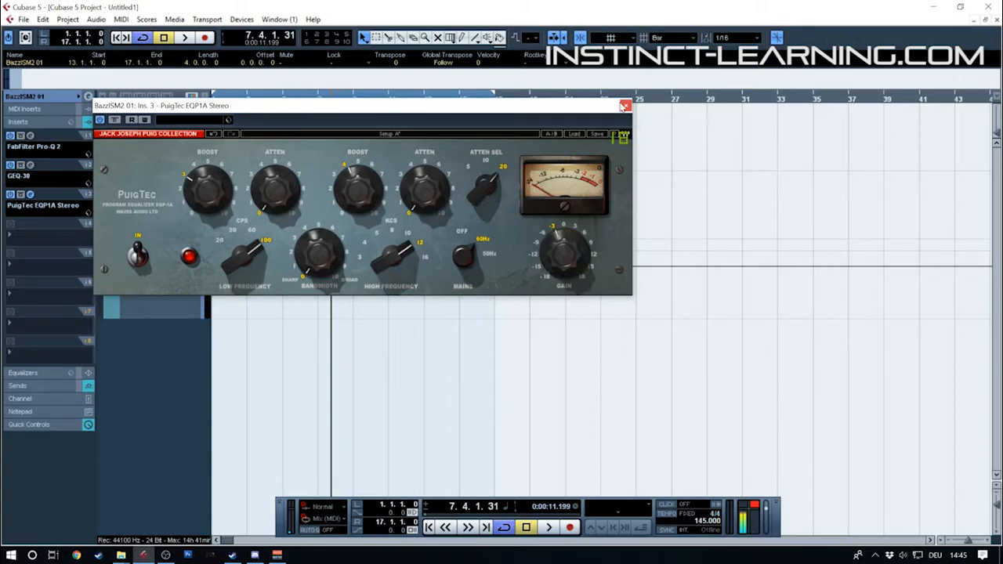
{"action": "left_click", "coordinate": [625, 105]}
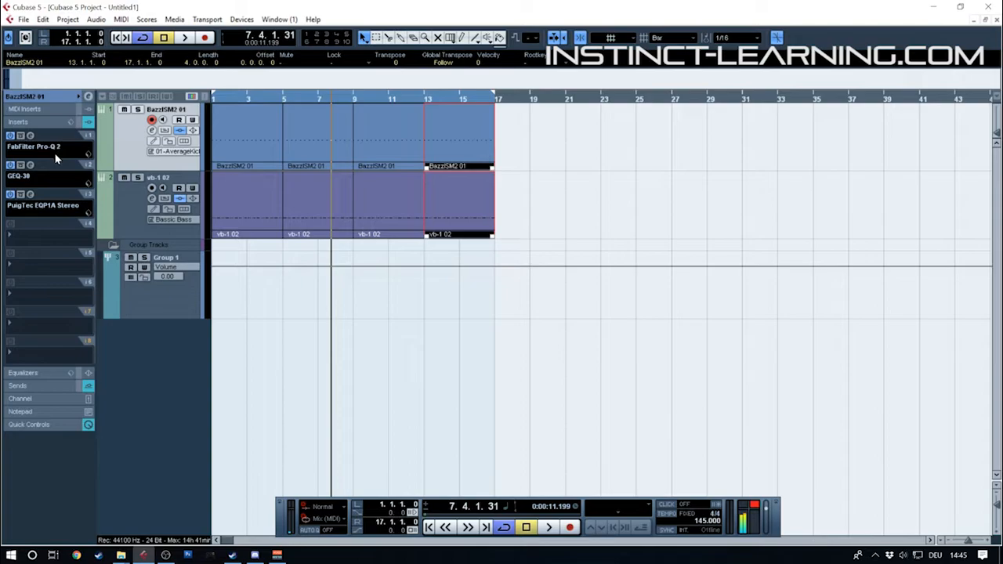
Audition the kick's GEQ-30 with 100 Hz at 3.8, 125 Hz at -1.7, 80 Hz at 0.6, and finally 100 Hz at 4.2
{"action": "left_click", "coordinate": [31, 165]}
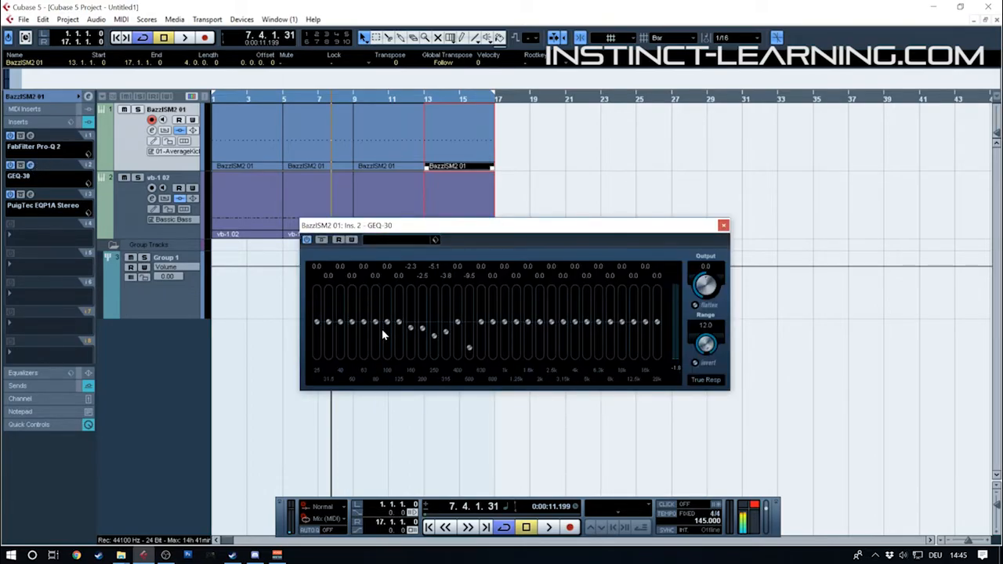
{"action": "left_click_drag", "start_coordinate": [388, 328], "coordinate": [392, 318]}
{"action": "key", "text": "space"}
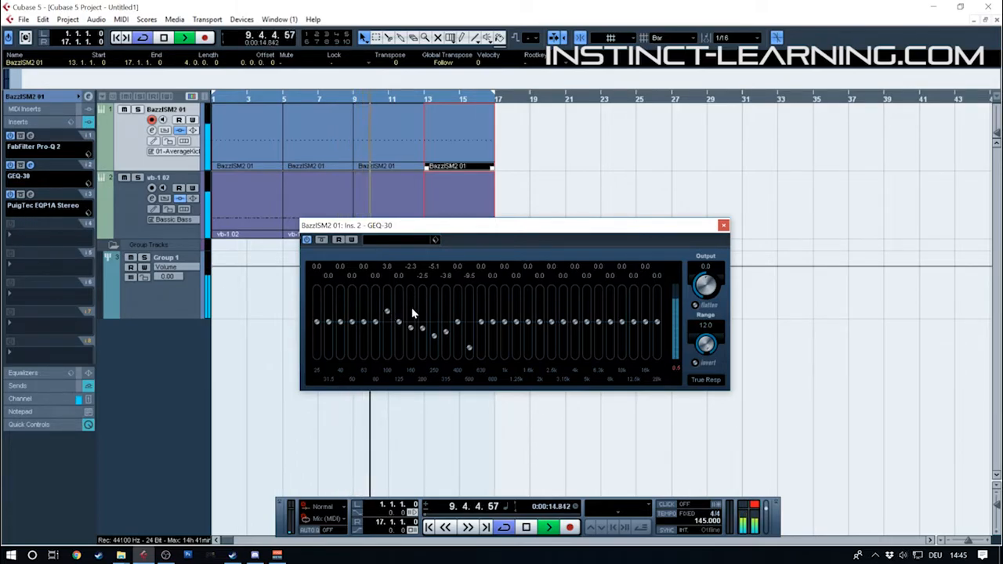
{"action": "left_click_drag", "start_coordinate": [399, 322], "coordinate": [399, 330]}
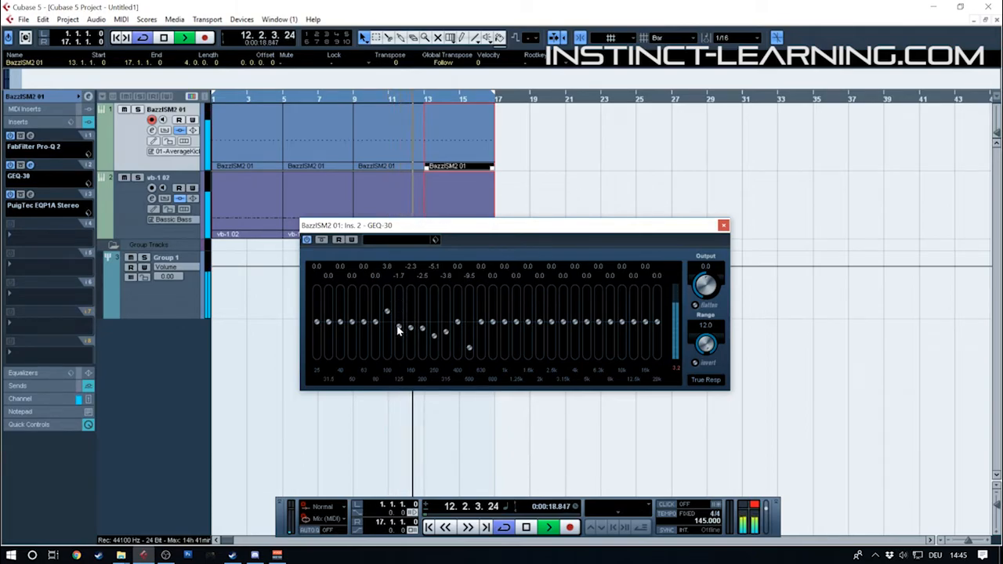
{"action": "left_click_drag", "start_coordinate": [398, 331], "coordinate": [375, 323]}
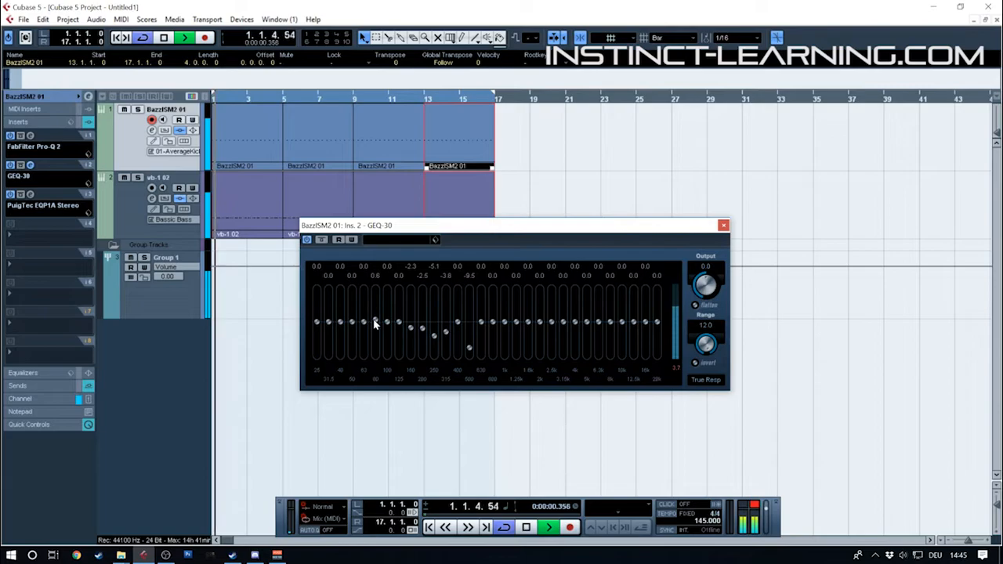
{"action": "left_click_drag", "start_coordinate": [387, 323], "coordinate": [394, 311]}
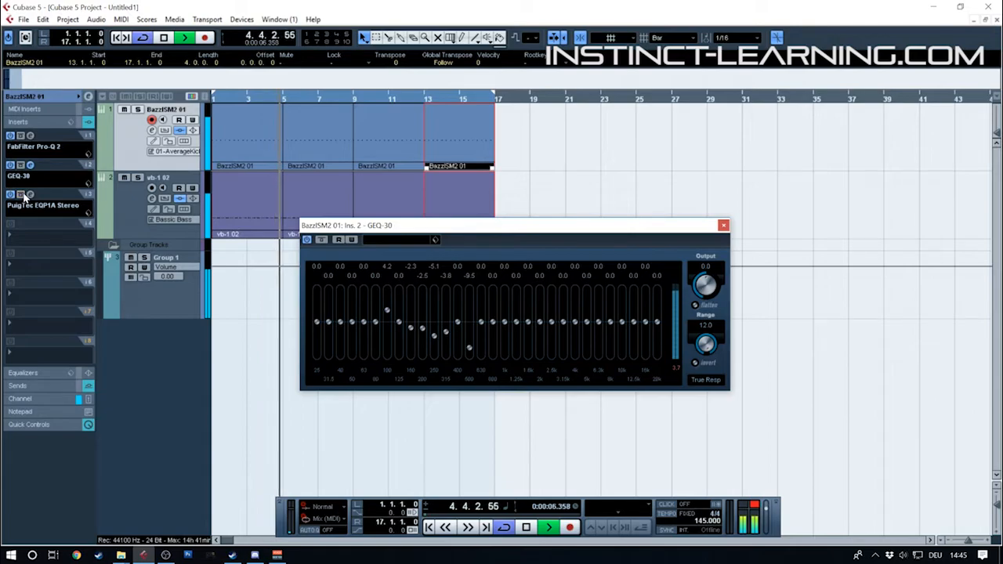
Open the mixer and the kick's channel settings, and bypass the PuigTec EQP1A Stereo insert
{"action": "key", "text": "F3"}
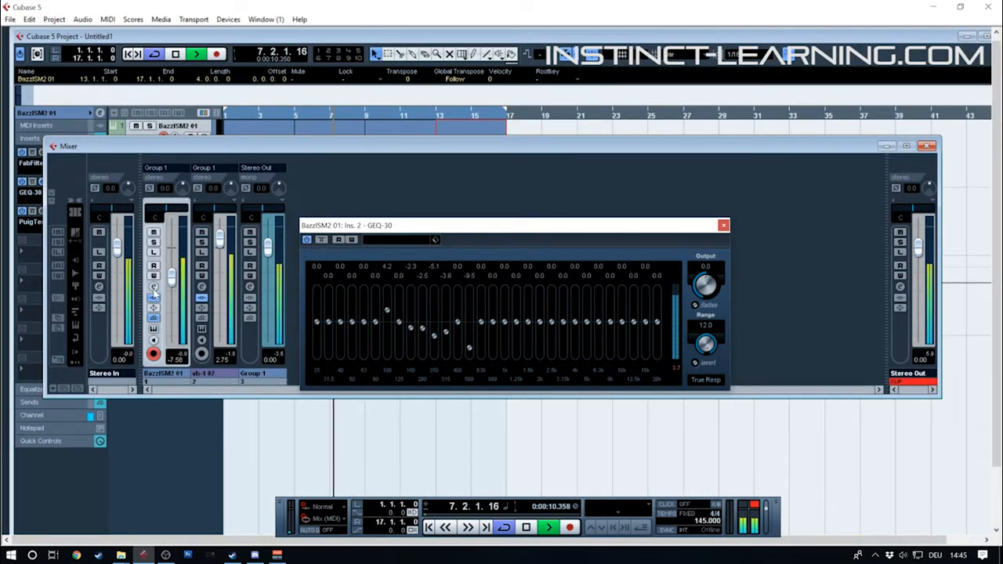
{"action": "left_click", "coordinate": [154, 286]}
{"action": "left_click", "coordinate": [438, 306]}
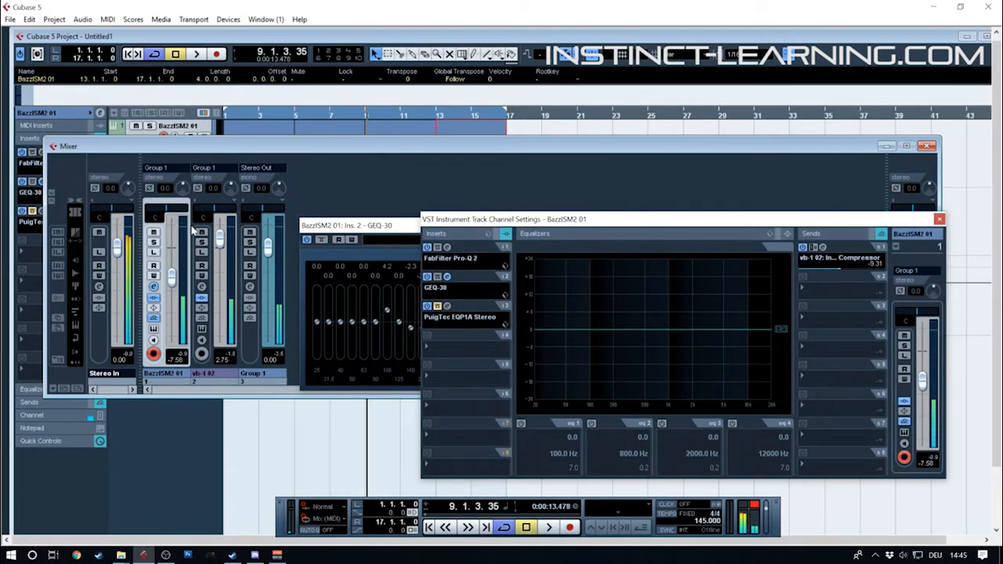
Lower the output of the kick's GEQ-30 to -3.6 and audition it briefly
{"action": "left_click", "coordinate": [446, 278]}
{"action": "left_click_drag", "start_coordinate": [708, 287], "coordinate": [707, 290]}
{"action": "key", "text": "space"}
{"action": "key", "text": "space"}
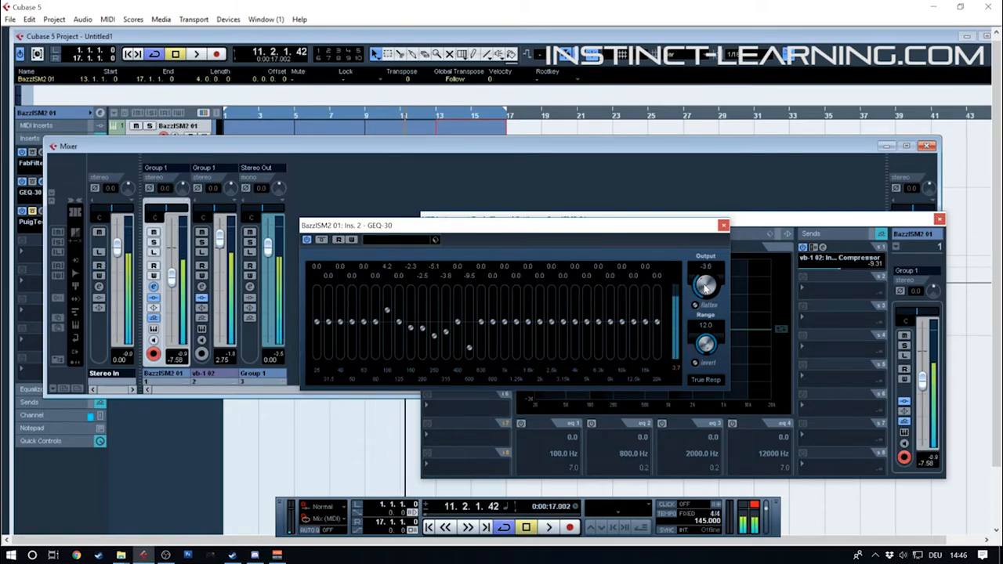
Reset the GEQ-30's 100 Hz band to 0.0 and close the plug-in, channel settings and mixer windows
{"action": "left_click", "coordinate": [387, 310], "text": "ctrl"}
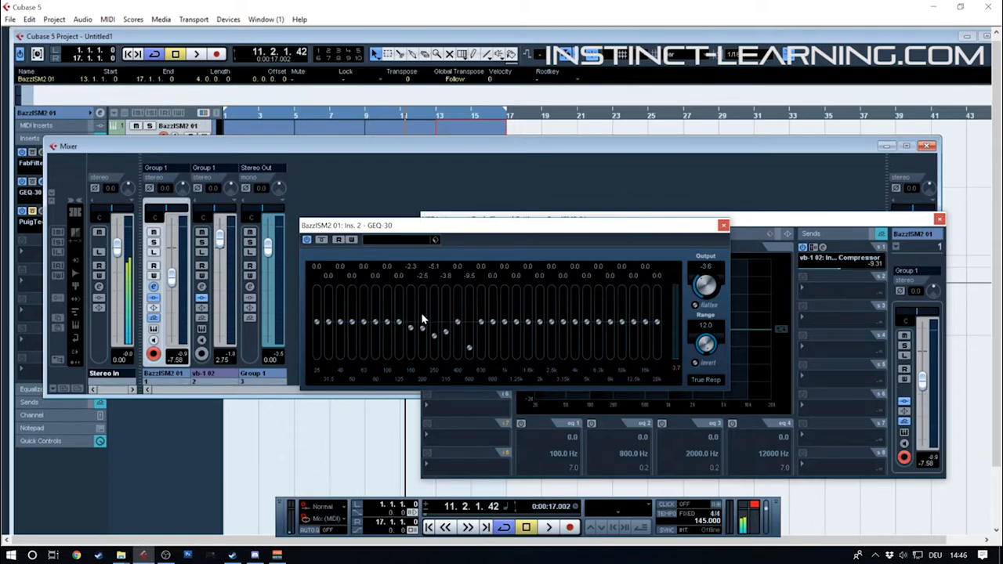
{"action": "left_click", "coordinate": [723, 226]}
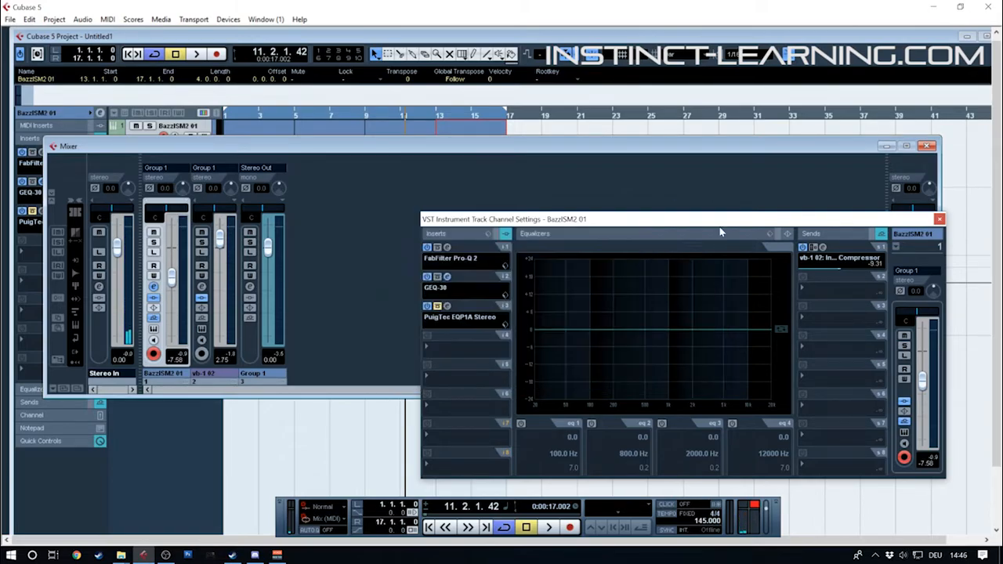
{"action": "left_click", "coordinate": [940, 219]}
{"action": "left_click", "coordinate": [929, 147]}
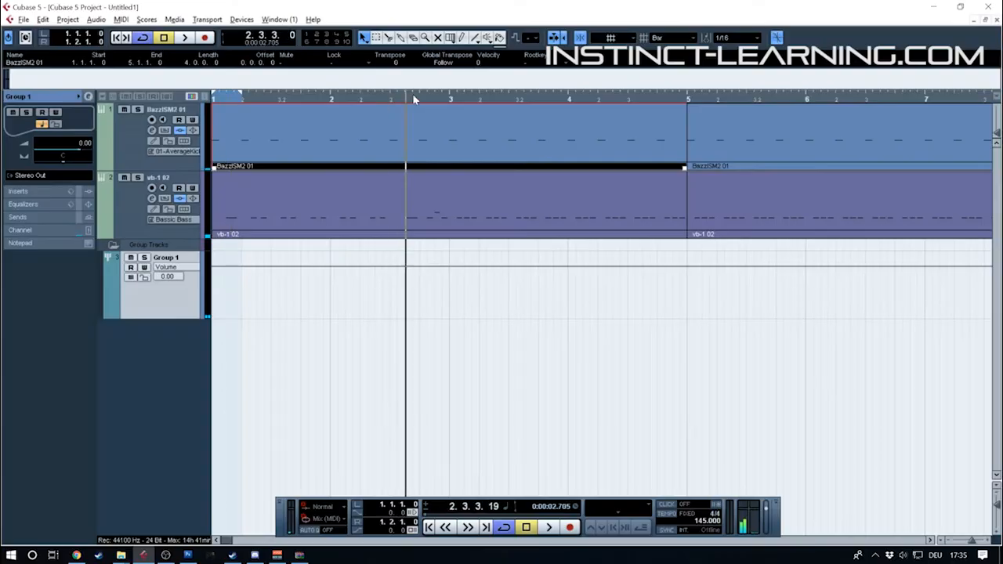
Set the grid type to Beat and the cycle range from 5.1.1.0 to 5.3.1.0
{"action": "left_click_drag", "start_coordinate": [412, 93], "coordinate": [477, 140]}
{"action": "left_click", "coordinate": [682, 37]}
{"action": "left_click", "coordinate": [679, 64]}
{"action": "left_click", "coordinate": [455, 94], "text": "ctrl"}
{"action": "left_click_drag", "start_coordinate": [528, 93], "coordinate": [458, 114]}
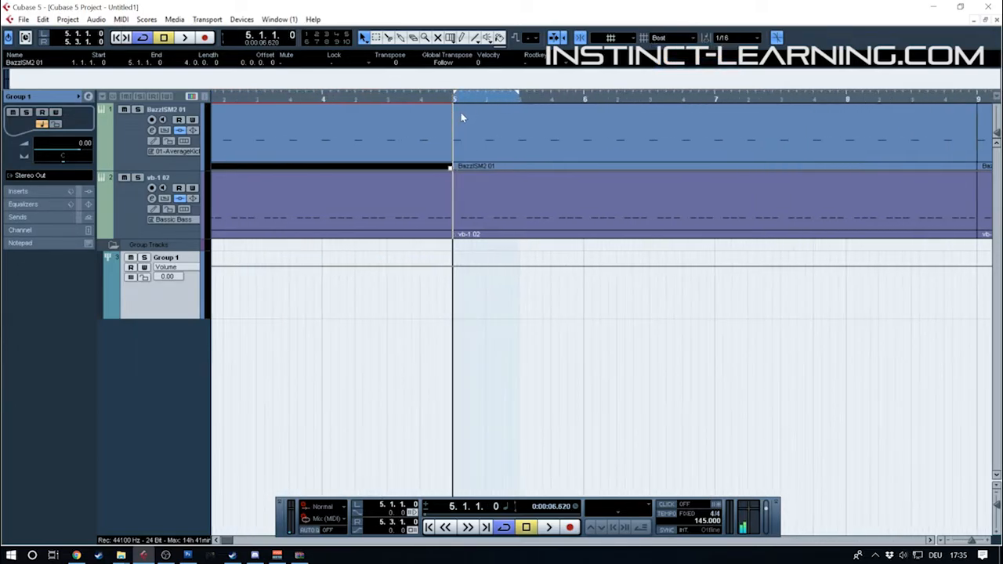
Shorten the cycle range to end at 5.2.1.0 and open the kick track's BazzISM2 instrument
{"action": "left_click", "coordinate": [485, 99], "text": "alt"}
{"action": "left_click", "coordinate": [463, 164]}
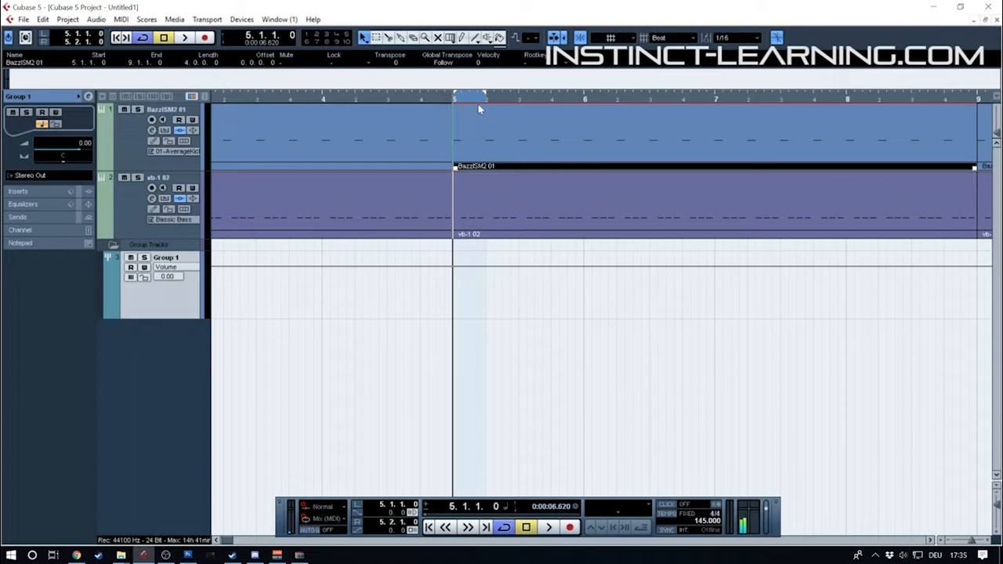
{"action": "left_click", "coordinate": [135, 123]}
{"action": "left_click", "coordinate": [41, 121]}
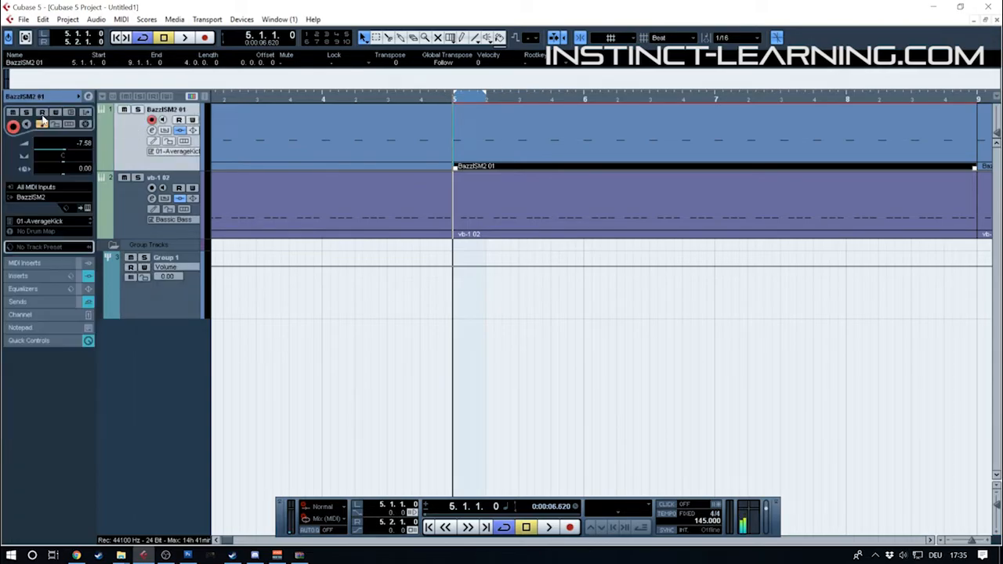
{"action": "left_click", "coordinate": [86, 209]}
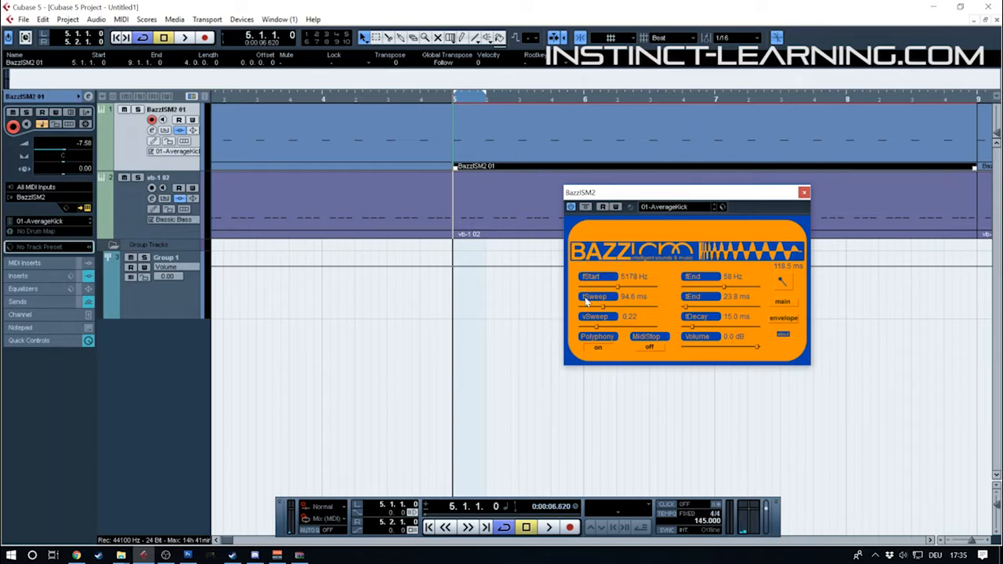
Shape the BazzISM2 volume envelope with a steep early dip to about -12 dB and a slower recovery, and audition the kick
{"action": "left_click", "coordinate": [780, 320]}
{"action": "left_click_drag", "start_coordinate": [619, 278], "coordinate": [662, 280]}
{"action": "left_click_drag", "start_coordinate": [595, 297], "coordinate": [606, 282]}
{"action": "mouse_move", "coordinate": [620, 345]}
{"action": "left_mouse_down"}
{"action": "mouse_move", "coordinate": [630, 305]}
{"action": "mouse_move", "coordinate": [622, 330]}
{"action": "left_mouse_up"}
{"action": "left_click_drag", "start_coordinate": [662, 280], "coordinate": [679, 281]}
{"action": "key", "text": "space"}
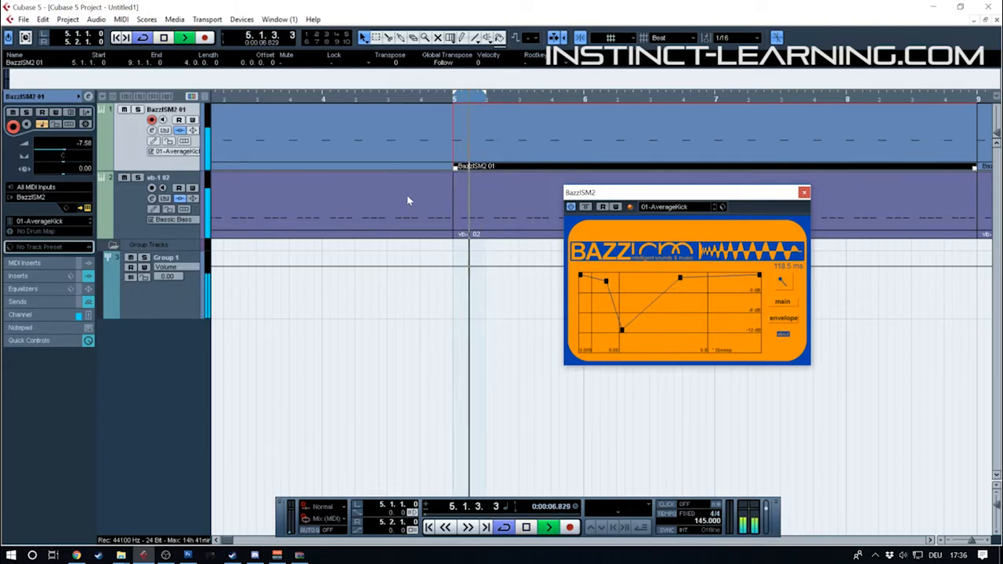
{"action": "key", "text": "space"}
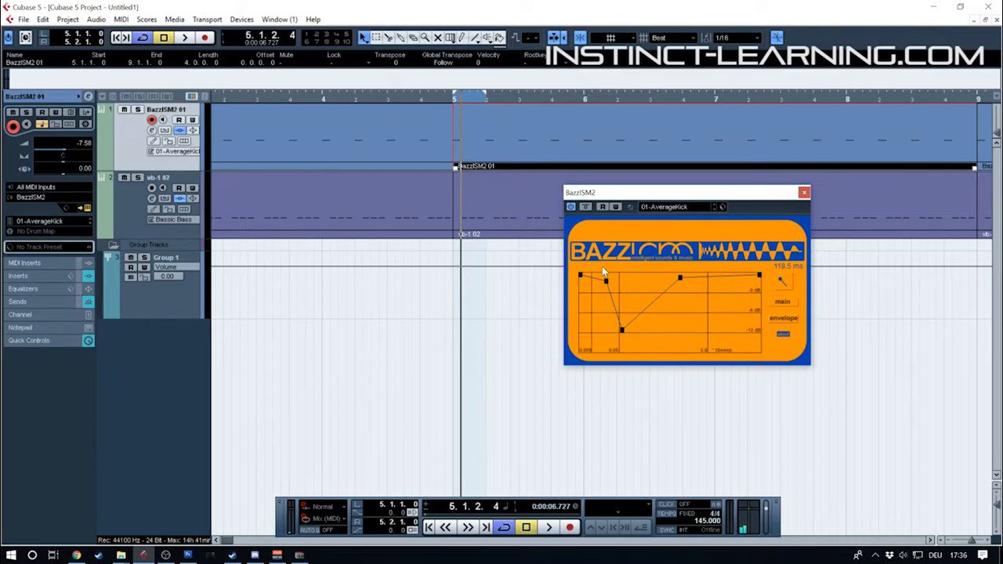
Review the main BazzISM2 parameters and listen to the kick with the dipped envelope
{"action": "left_click", "coordinate": [782, 301]}
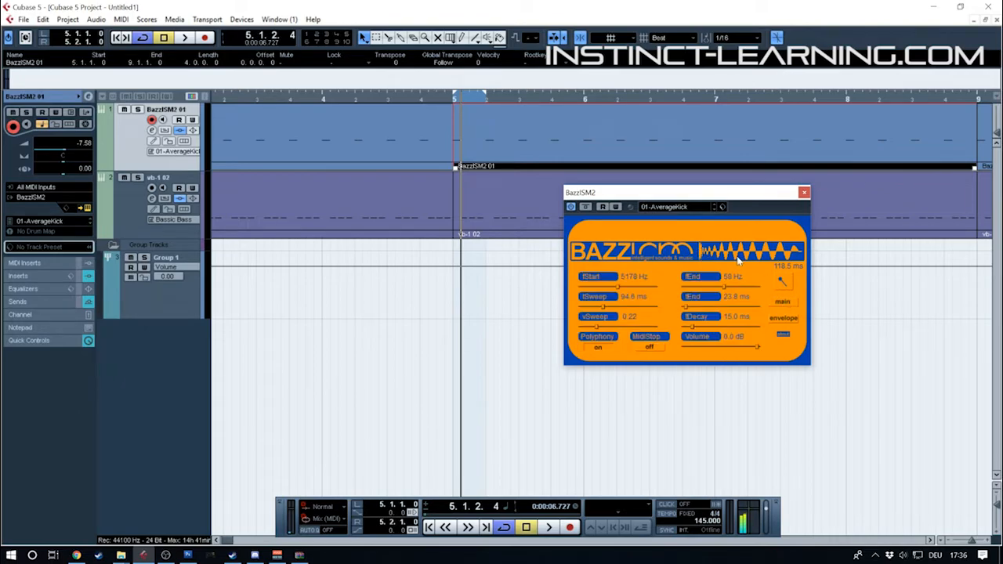
{"action": "left_click_drag", "start_coordinate": [685, 196], "coordinate": [508, 170]}
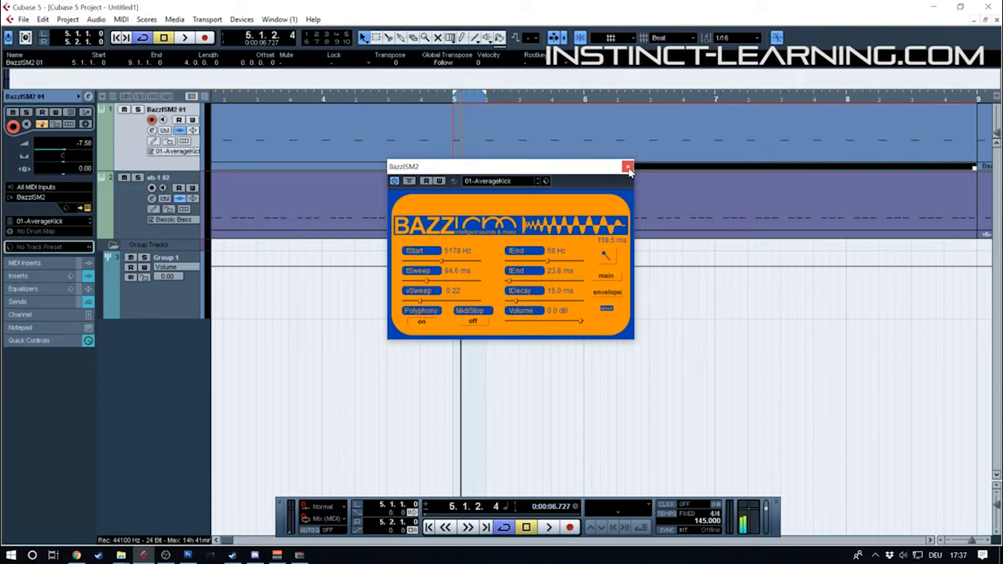
{"action": "key", "text": "space"}
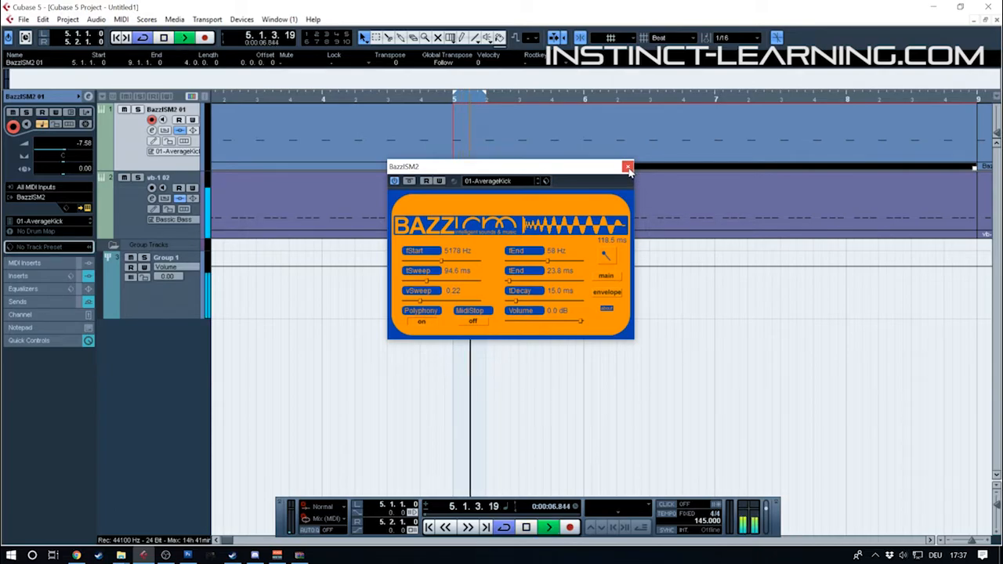
{"action": "key", "text": "space"}
Remove the dip from the BazzISM2 envelope and audition the kick with a nearly flat curve
{"action": "left_click", "coordinate": [609, 294]}
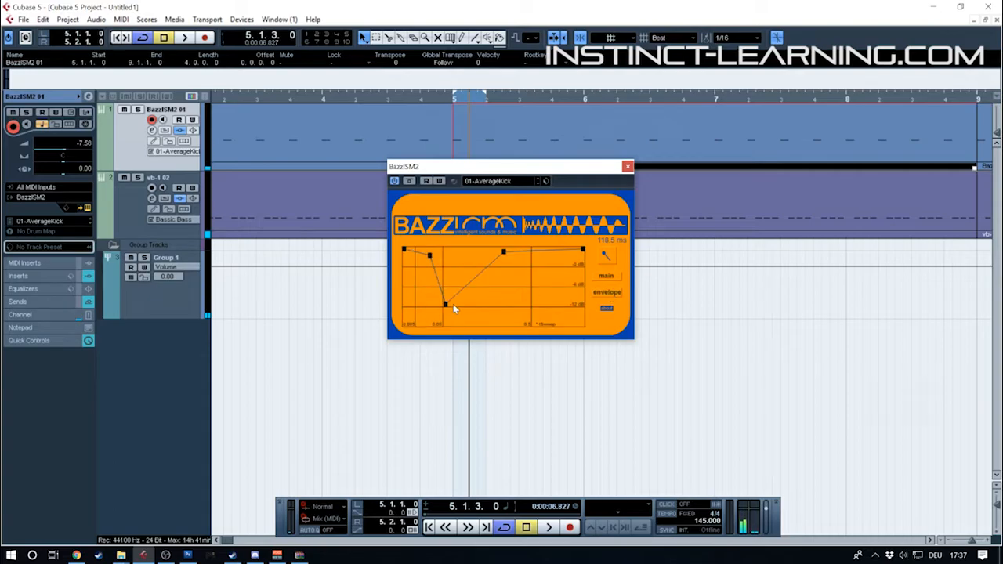
{"action": "left_click_drag", "start_coordinate": [447, 306], "coordinate": [435, 203]}
{"action": "key", "text": "space"}
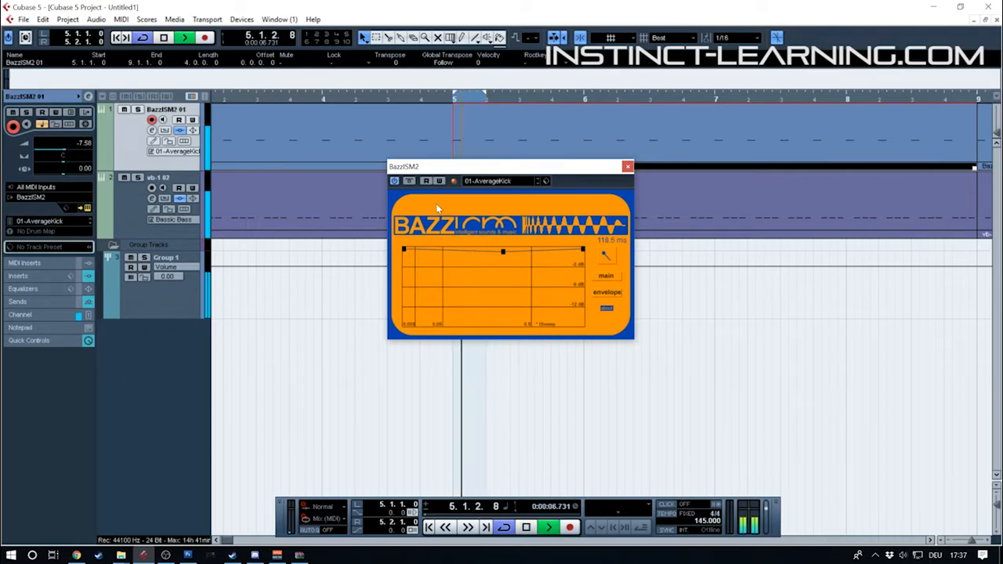
{"action": "left_click", "coordinate": [609, 276]}
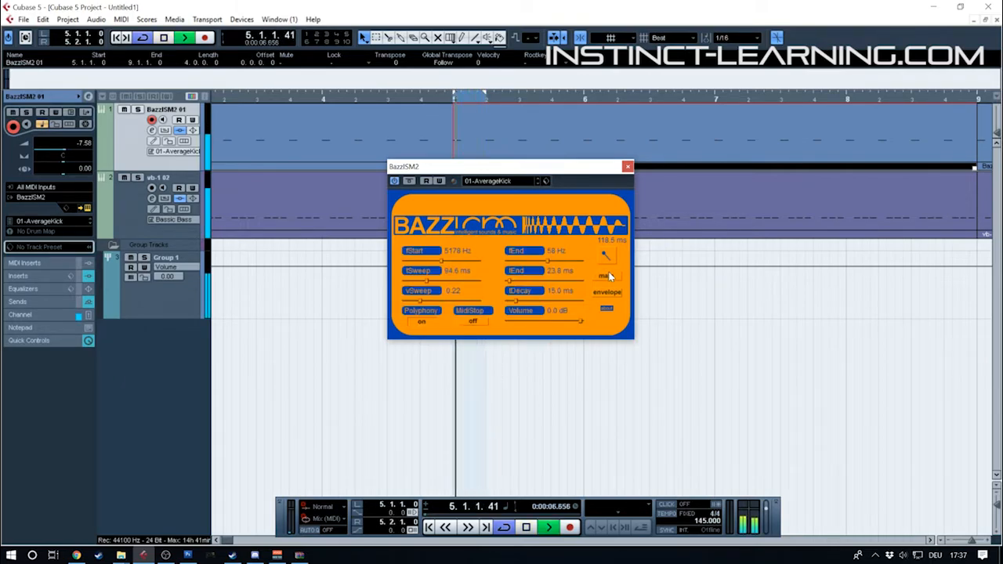
{"action": "key", "text": "space"}
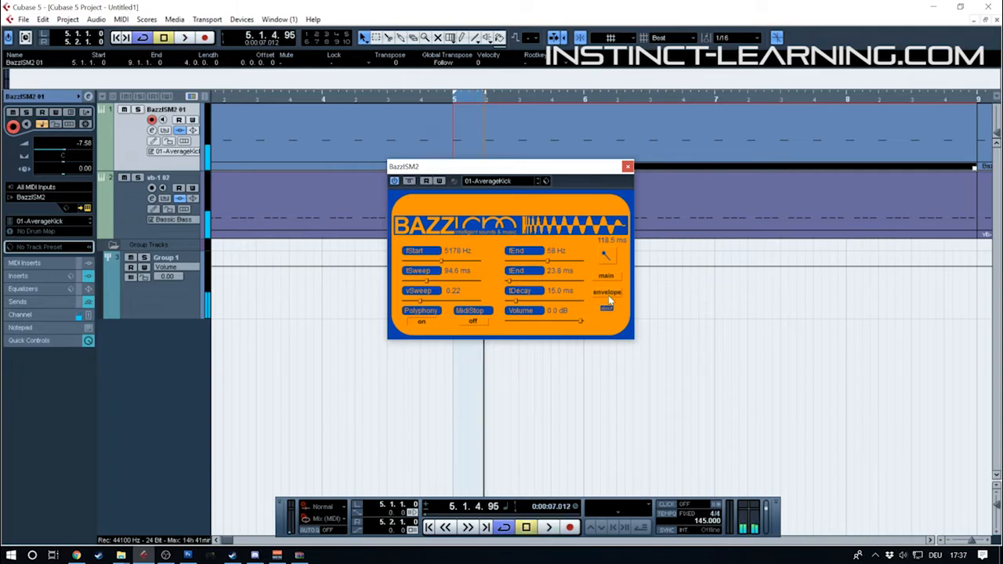
Redraw the early envelope dip to about -12 dB with a quick recovery to near full level, and audition the kick
{"action": "left_click", "coordinate": [609, 296]}
{"action": "left_click_drag", "start_coordinate": [436, 283], "coordinate": [463, 257]}
{"action": "left_click", "coordinate": [431, 253]}
{"action": "left_click_drag", "start_coordinate": [440, 309], "coordinate": [445, 306]}
{"action": "mouse_move", "coordinate": [473, 256]}
{"action": "left_mouse_down"}
{"action": "mouse_move", "coordinate": [472, 272]}
{"action": "mouse_move", "coordinate": [471, 252]}
{"action": "left_mouse_up"}
{"action": "key", "text": "space"}
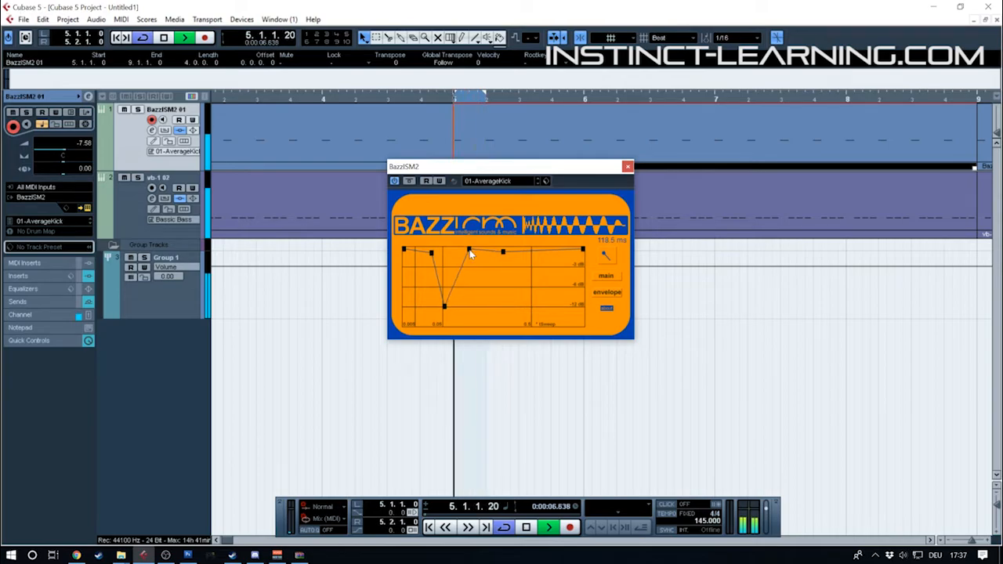
{"action": "key", "text": "space"}
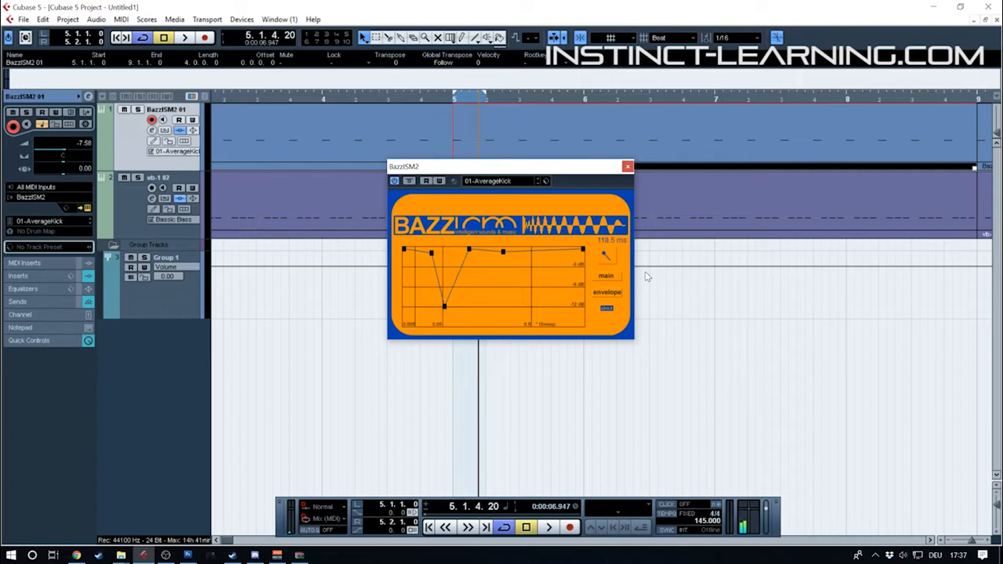
Return BazzISM2 to its main parameters and close the instrument window
{"action": "left_click", "coordinate": [619, 275]}
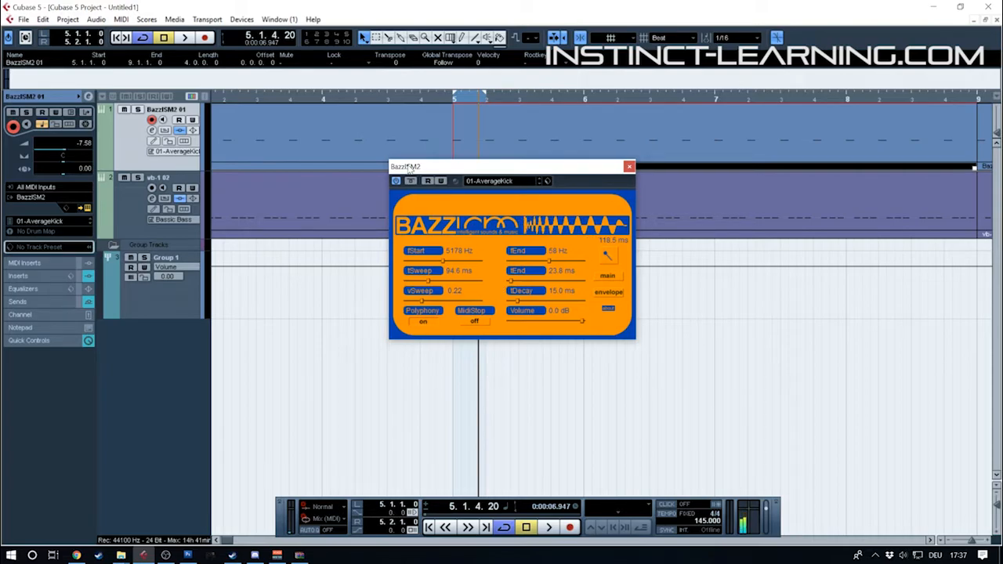
{"action": "left_click_drag", "start_coordinate": [406, 167], "coordinate": [424, 199]}
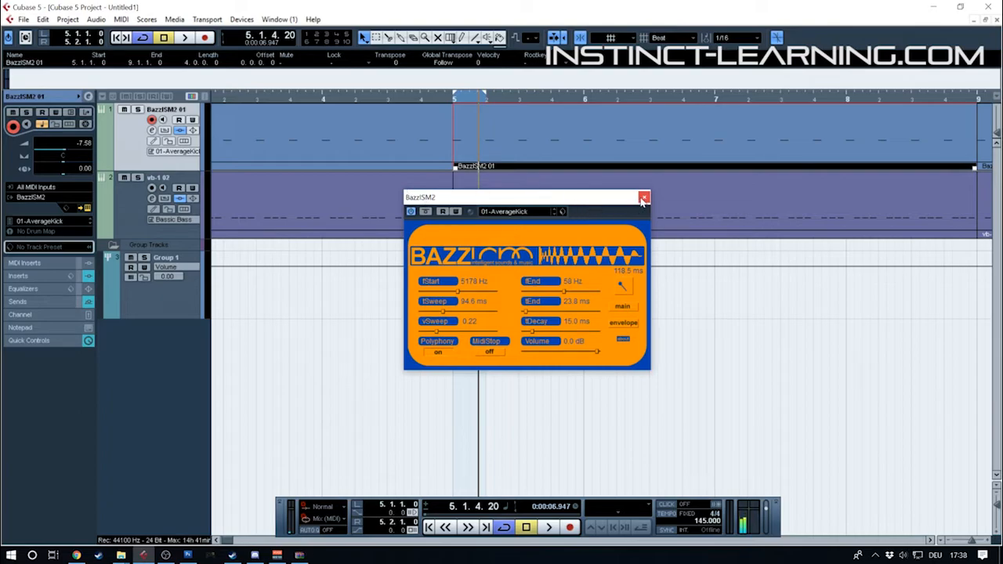
{"action": "left_click", "coordinate": [643, 198]}
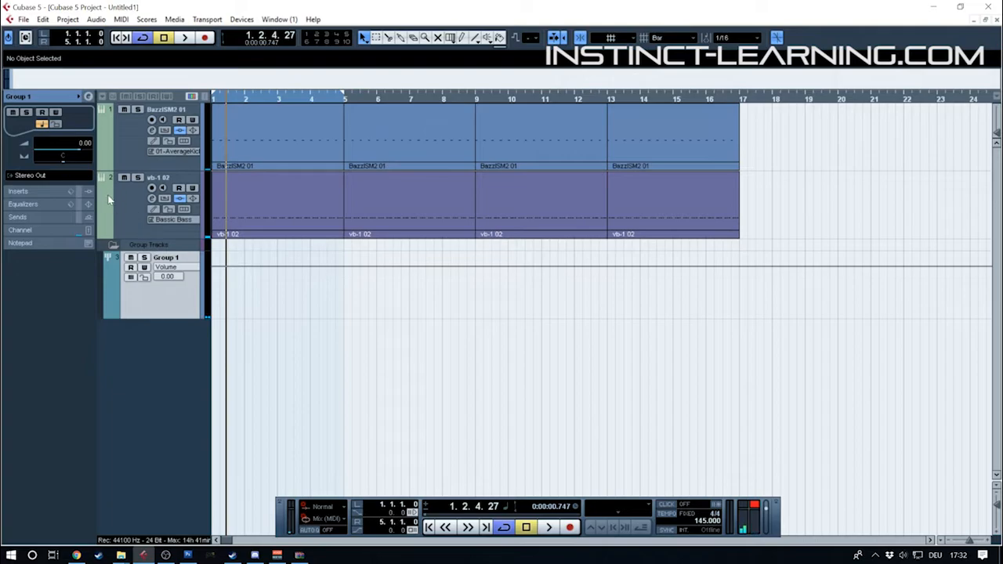
Set the cycle range from 1.1.1.0 to 2.1.1.0 and open the first vb-1 02 bass part in the Key Editor
{"action": "left_click", "coordinate": [114, 200]}
{"action": "left_click_drag", "start_coordinate": [220, 100], "coordinate": [210, 140]}
{"action": "left_click", "coordinate": [275, 183]}
{"action": "left_click", "coordinate": [331, 97]}
{"action": "left_click_drag", "start_coordinate": [331, 98], "coordinate": [212, 99]}
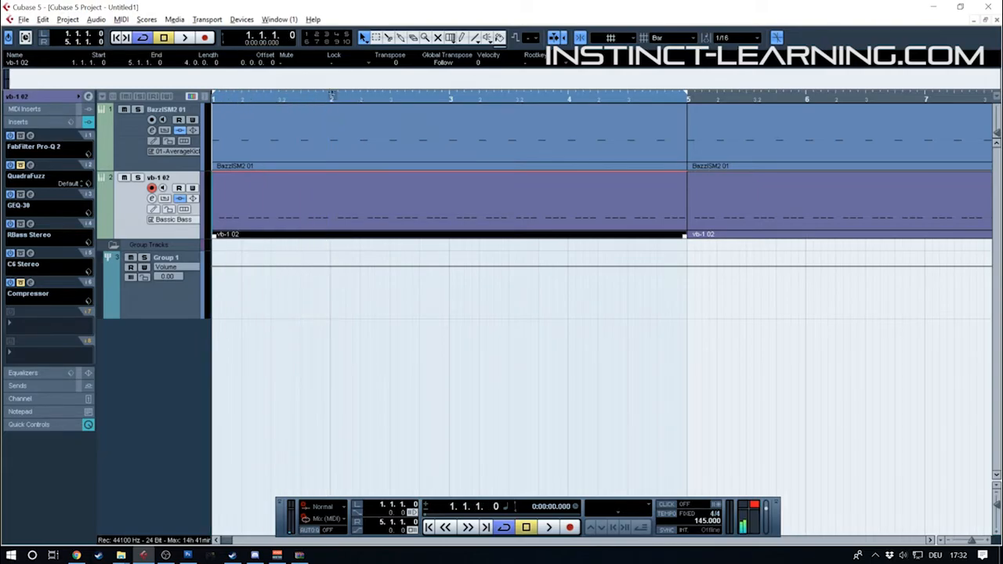
{"action": "double_click", "coordinate": [255, 207]}
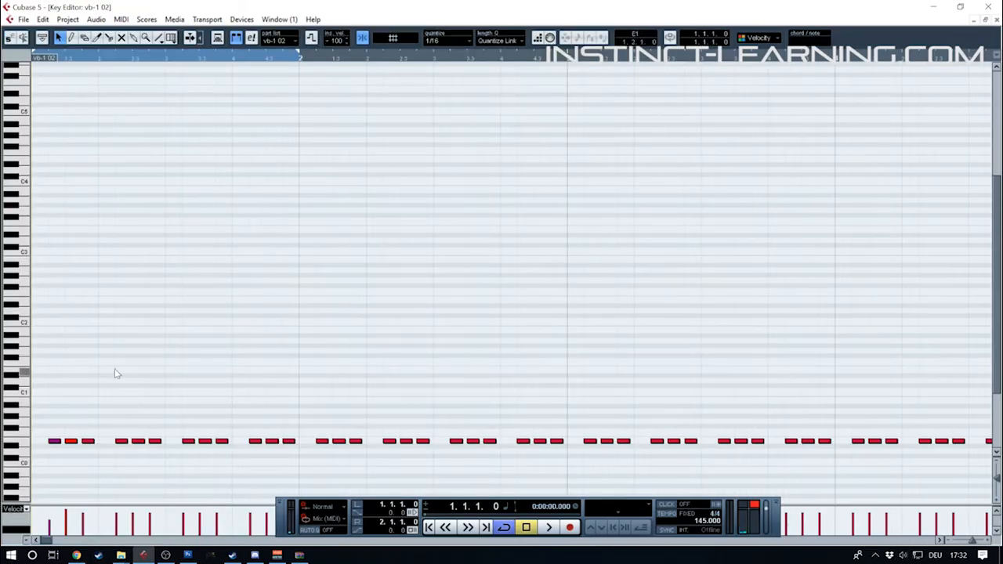
Set quantize to 1/8 Triplet, delete the first bass note, and move the other two notes of beat 1 onto the triplet grid
{"action": "left_click", "coordinate": [456, 43]}
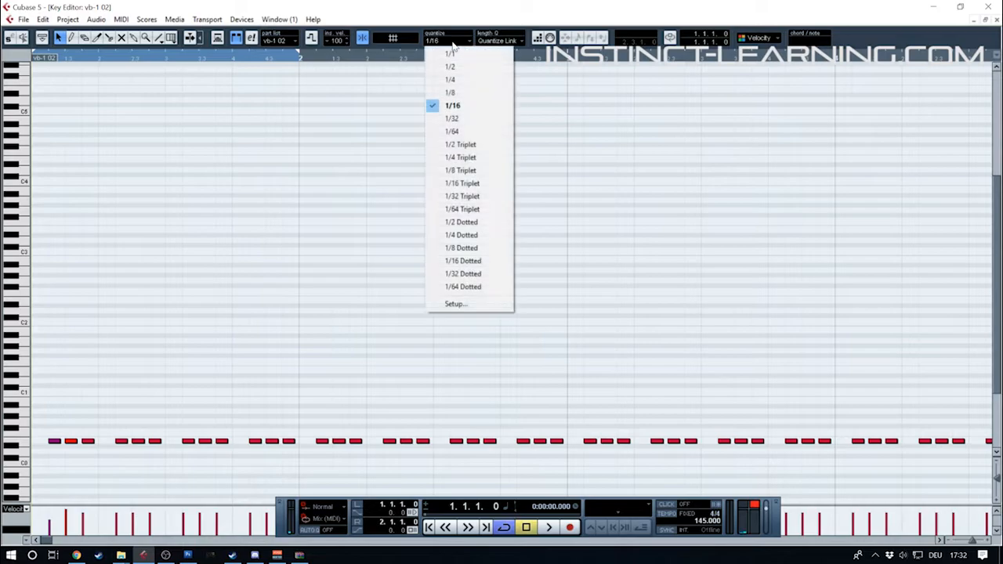
{"action": "left_click", "coordinate": [463, 170]}
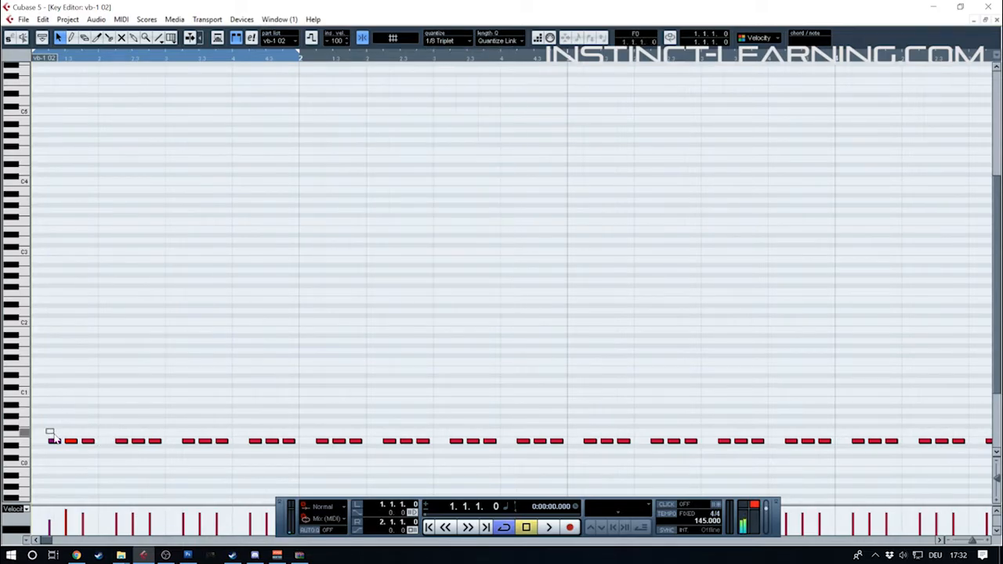
{"action": "left_click_drag", "start_coordinate": [47, 430], "coordinate": [62, 456]}
{"action": "key", "text": "Delete"}
{"action": "left_click_drag", "start_coordinate": [74, 409], "coordinate": [85, 444]}
{"action": "left_click", "coordinate": [78, 425]}
{"action": "left_click", "coordinate": [115, 347]}
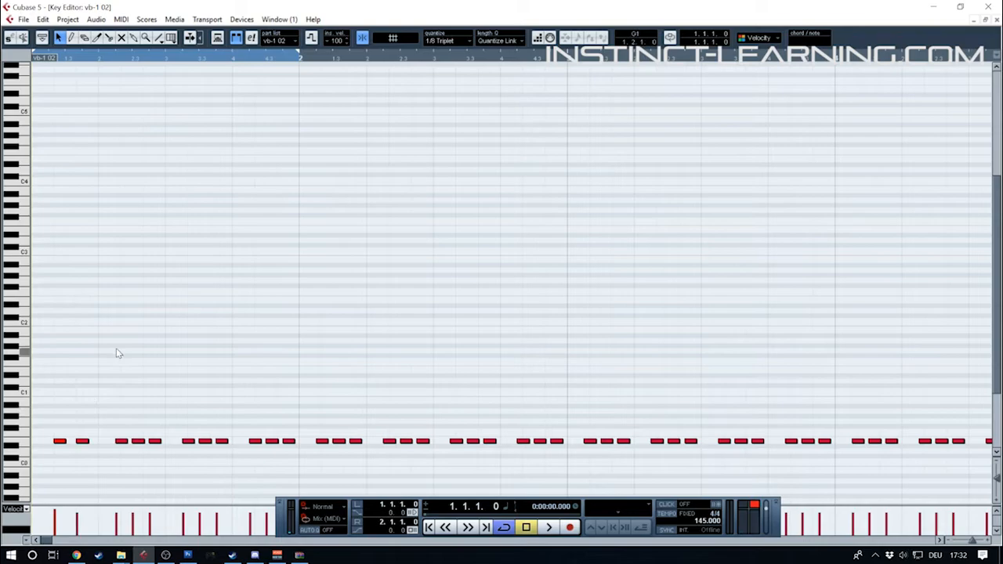
Shorten the cycle range to end at 1.2.1.0 and audition the two triplet bass notes with 1/8 Triplet quantize
{"action": "left_click", "coordinate": [94, 59], "text": "alt"}
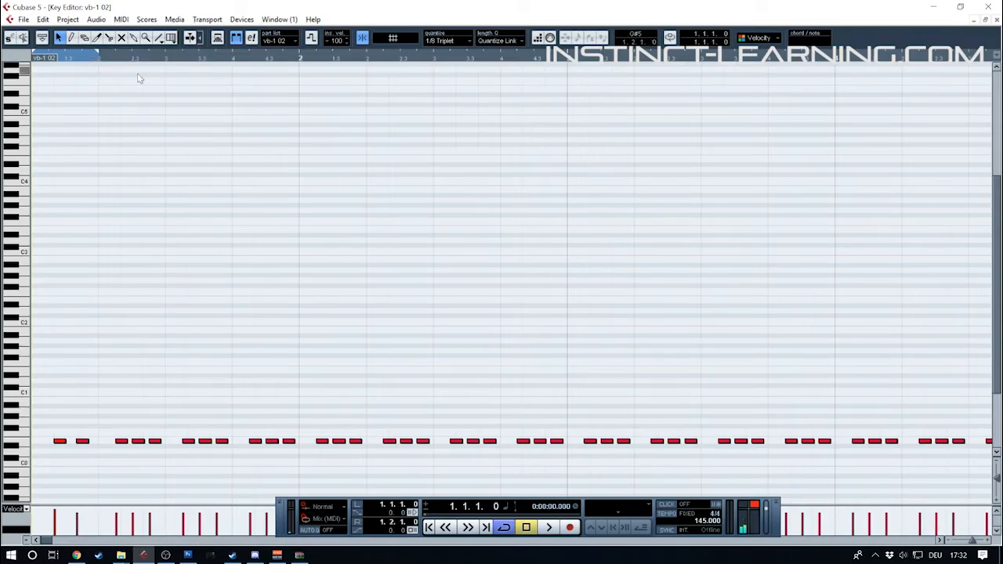
{"action": "left_click", "coordinate": [452, 43]}
{"action": "left_click", "coordinate": [461, 170]}
{"action": "key", "text": "space"}
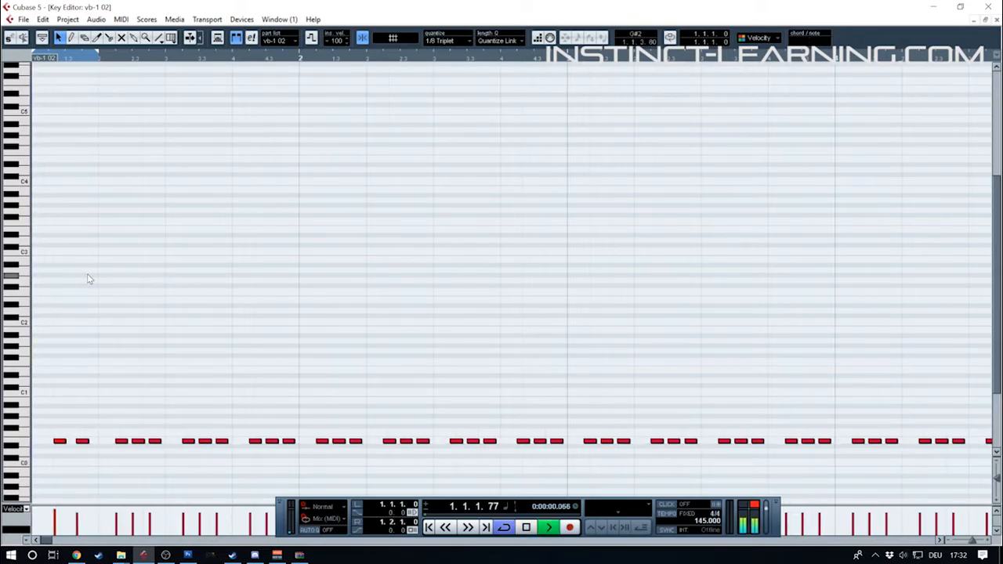
{"action": "scroll", "coordinate": [352, 249], "scroll_direction": "down", "scroll_amount": 1}
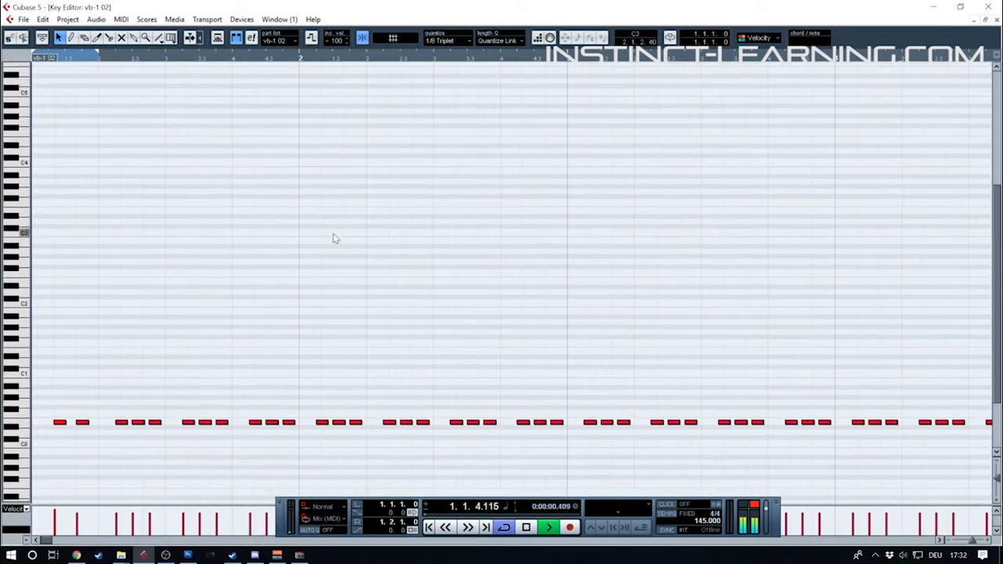
{"action": "key", "text": "space"}
Replace the three-note bass groups from bar 1 beat 2 to bar 2 beat 3 with pairs of triplet notes
{"action": "left_click_drag", "start_coordinate": [112, 397], "coordinate": [520, 445]}
{"action": "key", "text": "Delete"}
{"action": "key", "text": "Delete"}
{"action": "left_click_drag", "start_coordinate": [222, 397], "coordinate": [194, 423]}
{"action": "mouse_move", "coordinate": [322, 414]}
{"action": "left_mouse_down"}
{"action": "mouse_move", "coordinate": [126, 428]}
{"action": "mouse_move", "coordinate": [337, 426]}
{"action": "left_mouse_up"}
Extend the cycle range to end at 3.1.1.0 and audition the triplet bassline
{"action": "left_click", "coordinate": [582, 67]}
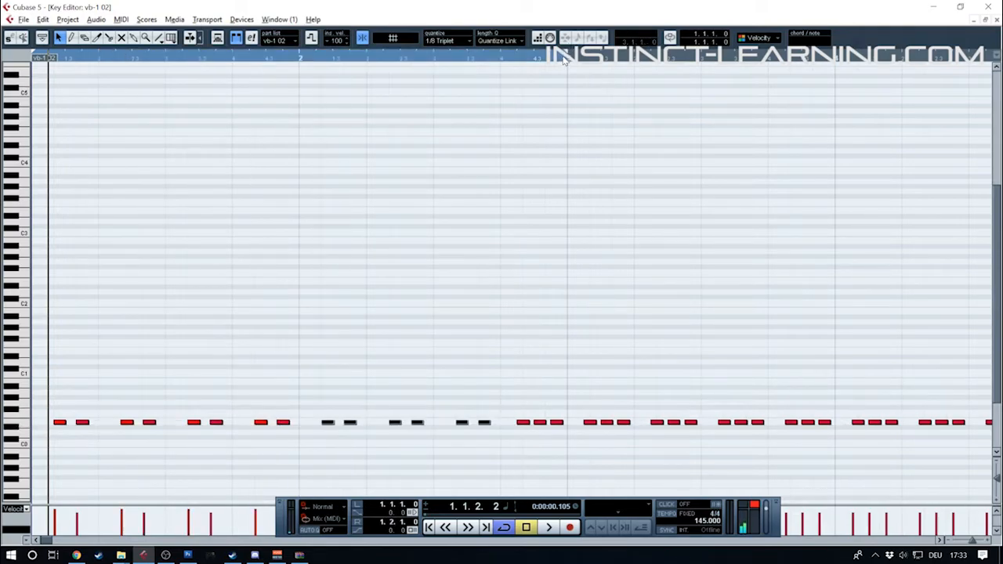
{"action": "key", "text": "space"}
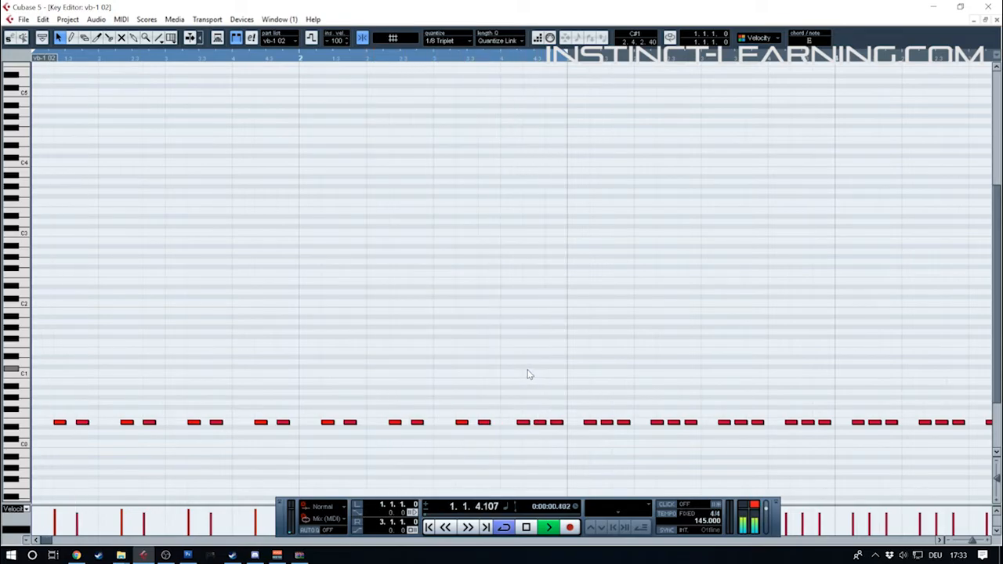
{"action": "key", "text": "space"}
Replace the triplet pair in bar 2 beat 3 with one longer note from 2.3.3 using 1/16 quantize, and audition it
{"action": "left_click", "coordinate": [484, 422]}
{"action": "key", "text": "Delete"}
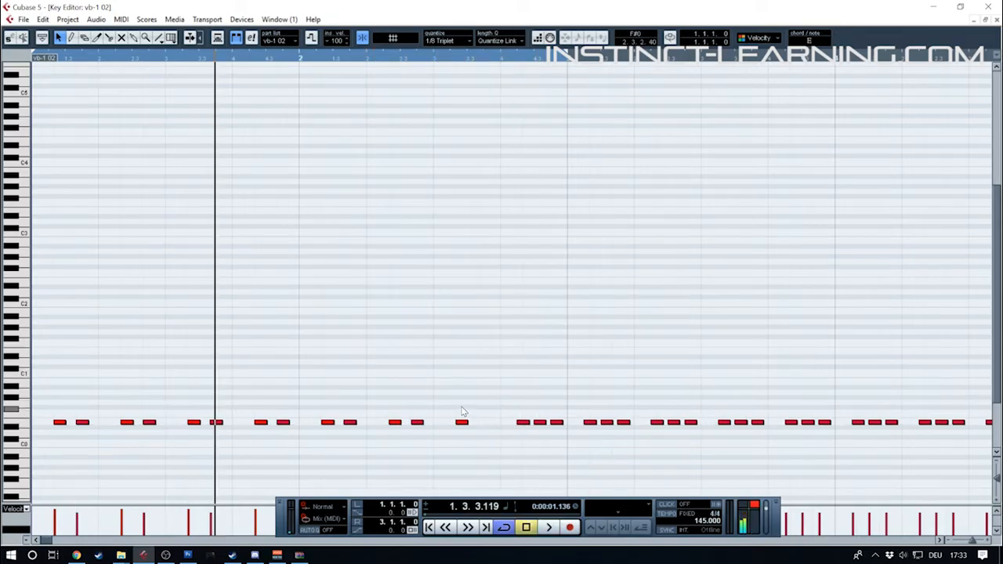
{"action": "left_click", "coordinate": [460, 40]}
{"action": "left_click", "coordinate": [462, 106]}
{"action": "left_click_drag", "start_coordinate": [463, 423], "coordinate": [494, 429]}
{"action": "key", "text": "space"}
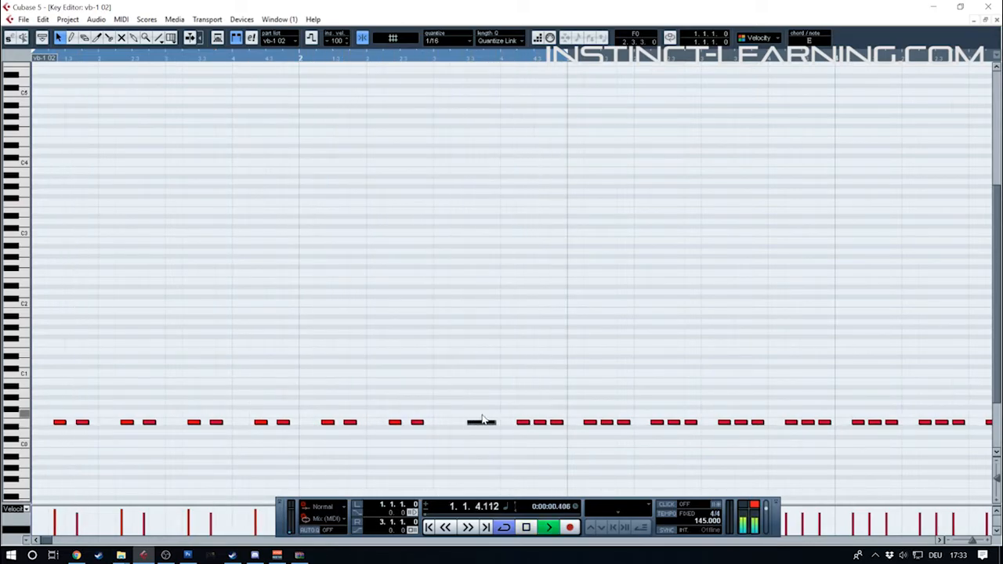
{"action": "key", "text": "space"}
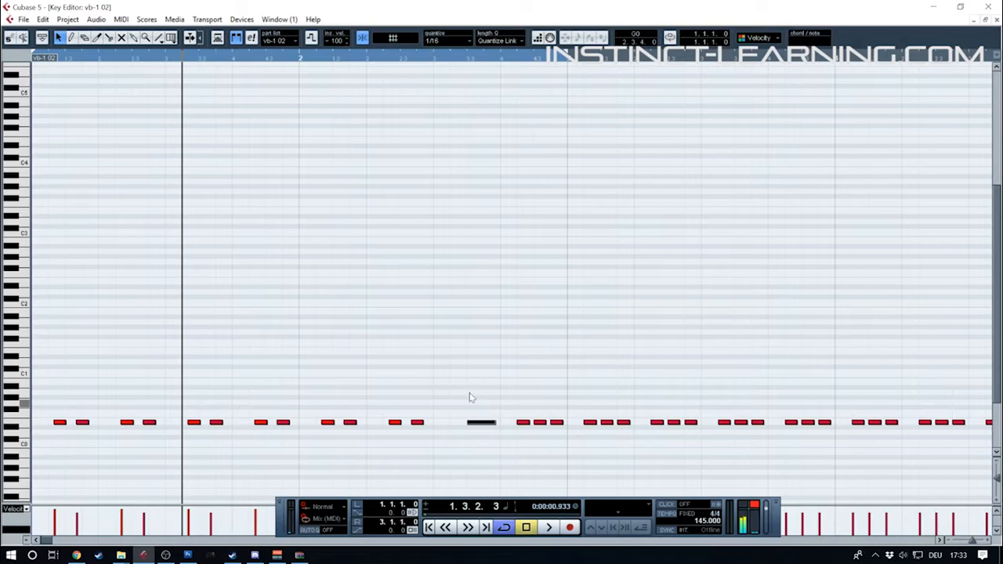
Transpose the middle bass note of bar 2 beat 4 up one octave and audition the pattern
{"action": "left_click", "coordinate": [327, 402]}
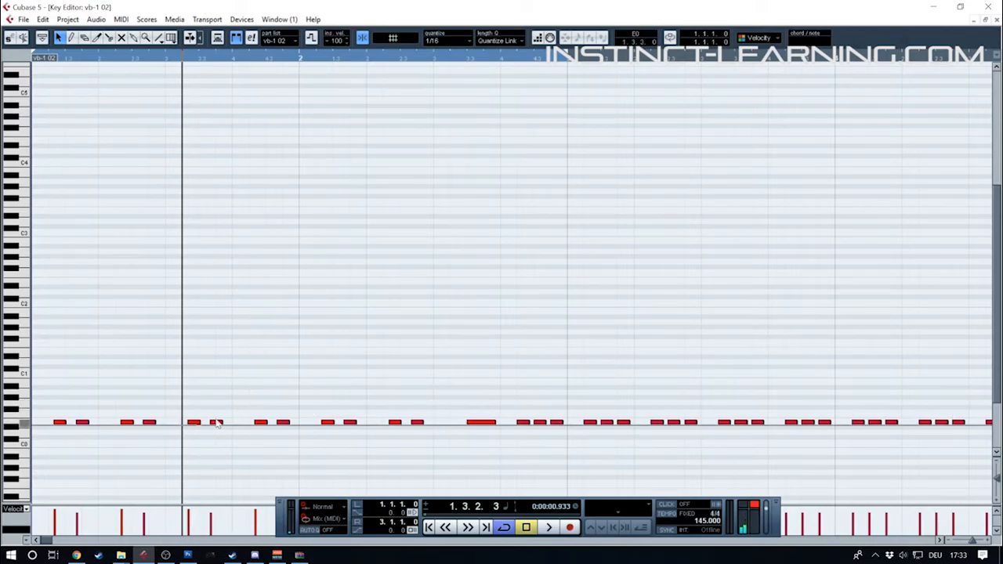
{"action": "left_click", "coordinate": [540, 423]}
{"action": "key", "text": "shift+Up"}
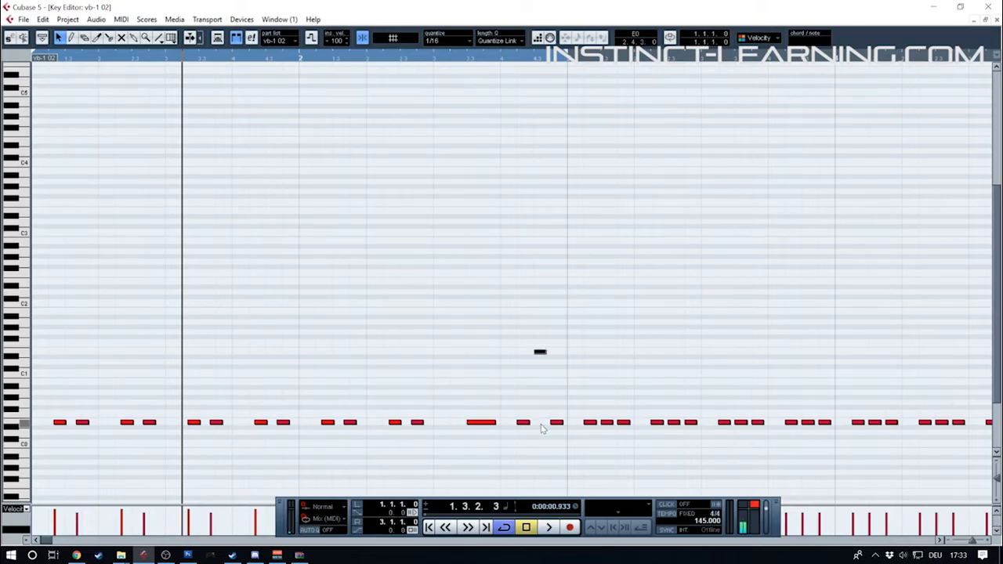
{"action": "key", "text": "space"}
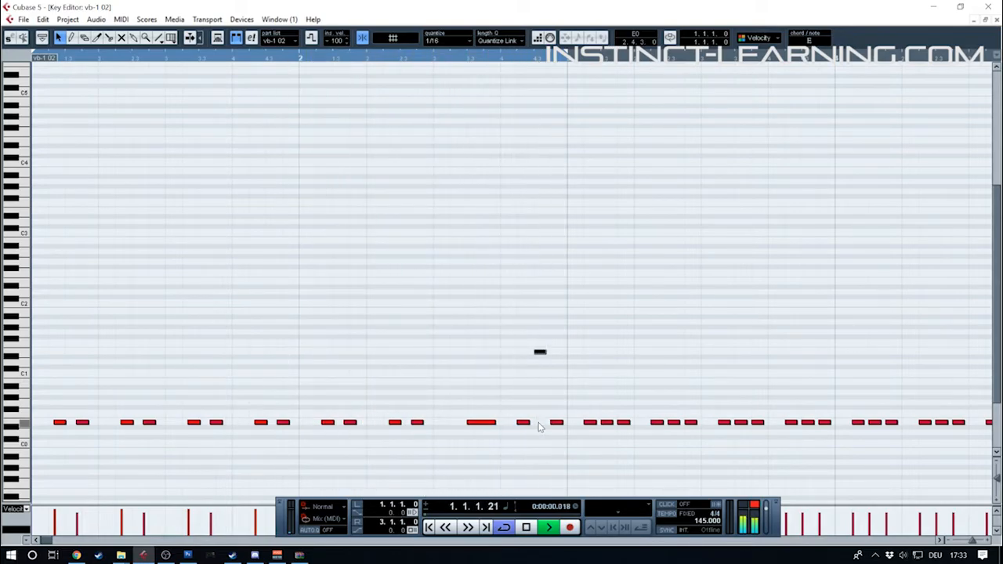
{"action": "key", "text": "space"}
{"action": "left_click", "coordinate": [174, 369]}
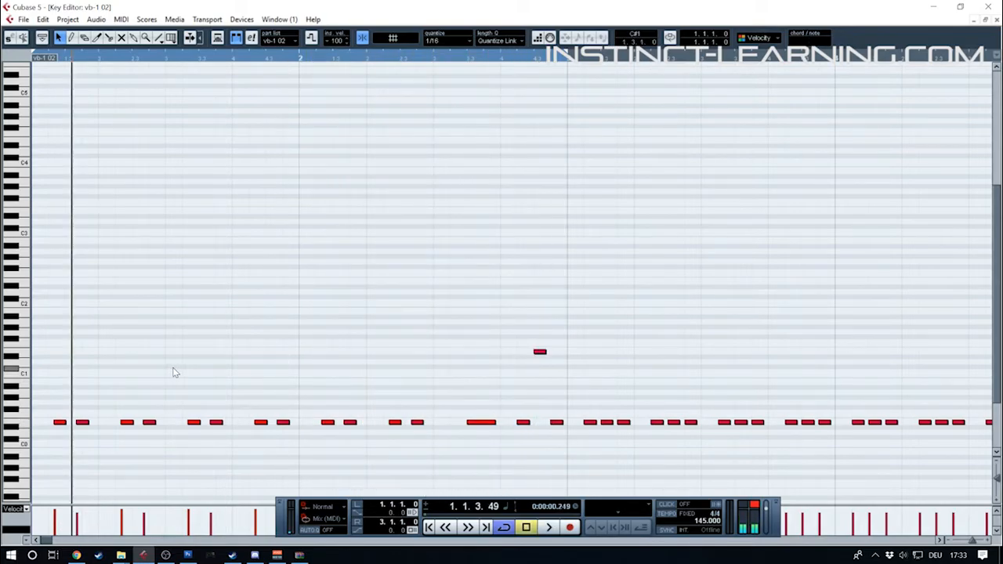
Set the cycle end to 1.2.1.0, replace the first beat's triplet pair with one longer note from 1.1.3, and audition it
{"action": "left_click", "coordinate": [99, 59], "text": "alt"}
{"action": "left_click", "coordinate": [79, 423]}
{"action": "key", "text": "Delete"}
{"action": "left_click_drag", "start_coordinate": [61, 423], "coordinate": [88, 424]}
{"action": "key", "text": "space"}
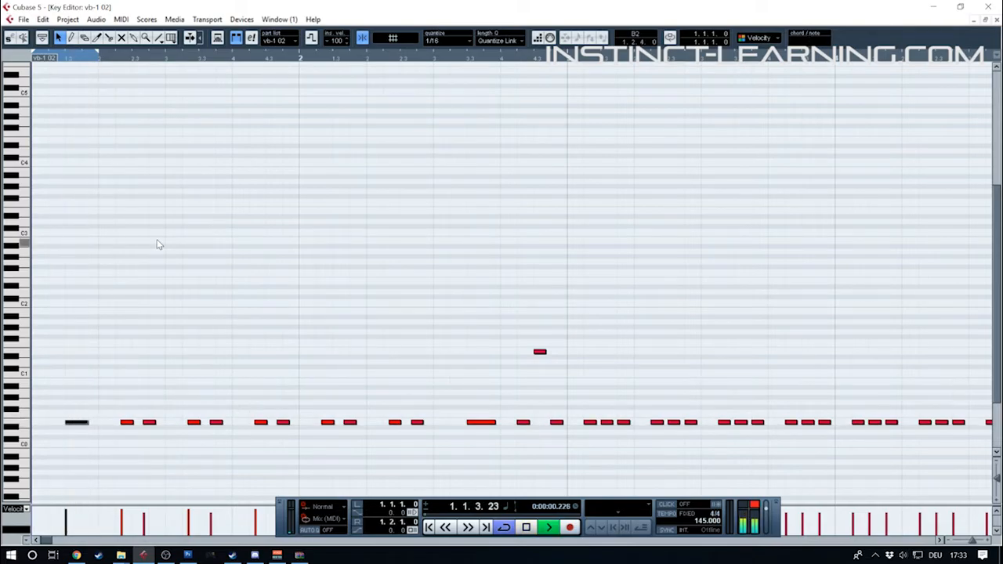
Stop the playback and close the key editor of the first bass clip to return to the project
{"action": "key", "text": "space"}
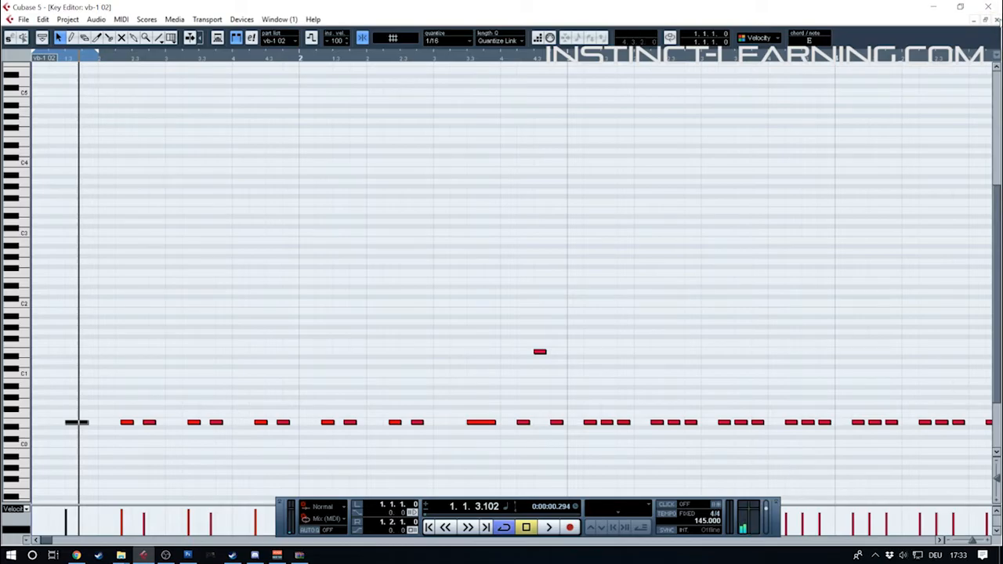
{"action": "left_click", "coordinate": [997, 19]}
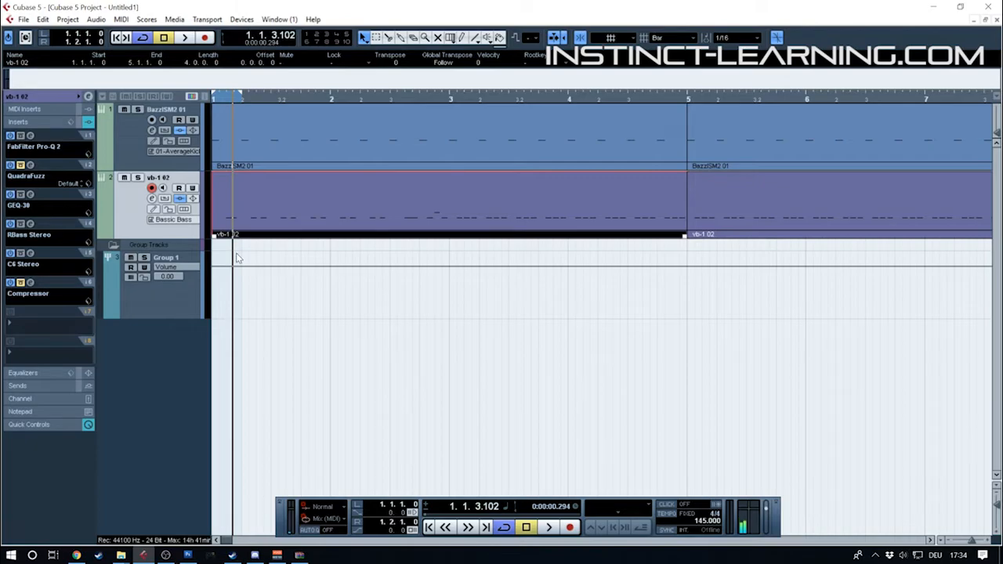
{"action": "double_click", "coordinate": [232, 222]}
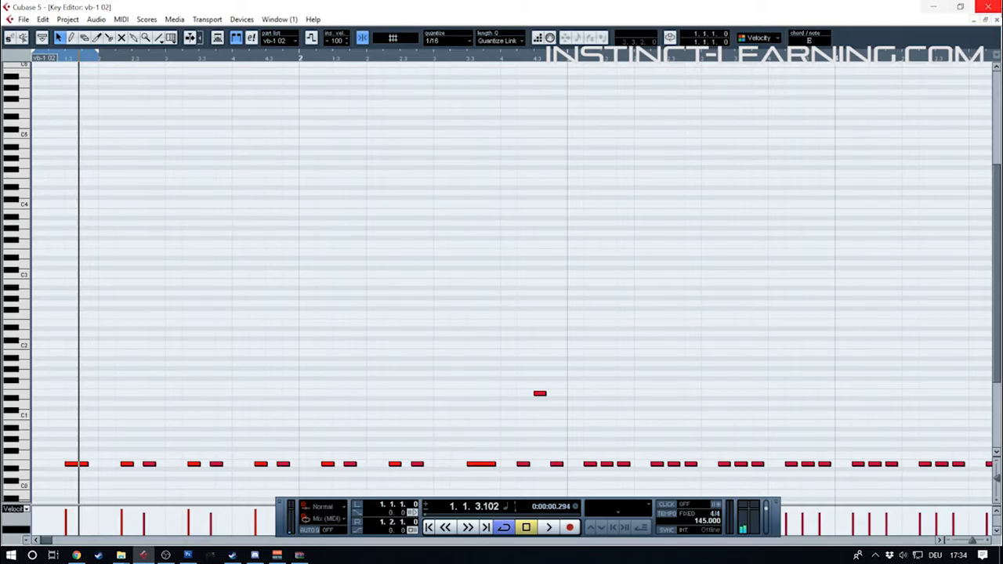
{"action": "left_click", "coordinate": [996, 22]}
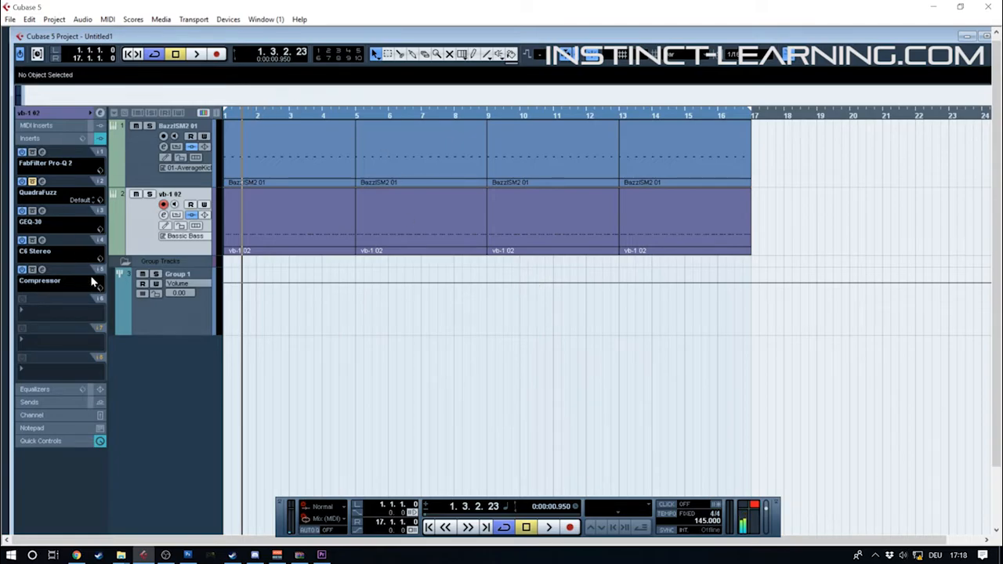
Insert RBass Stereo in the sixth insert slot of the bass track and select the first bass clip
{"action": "left_click", "coordinate": [68, 314]}
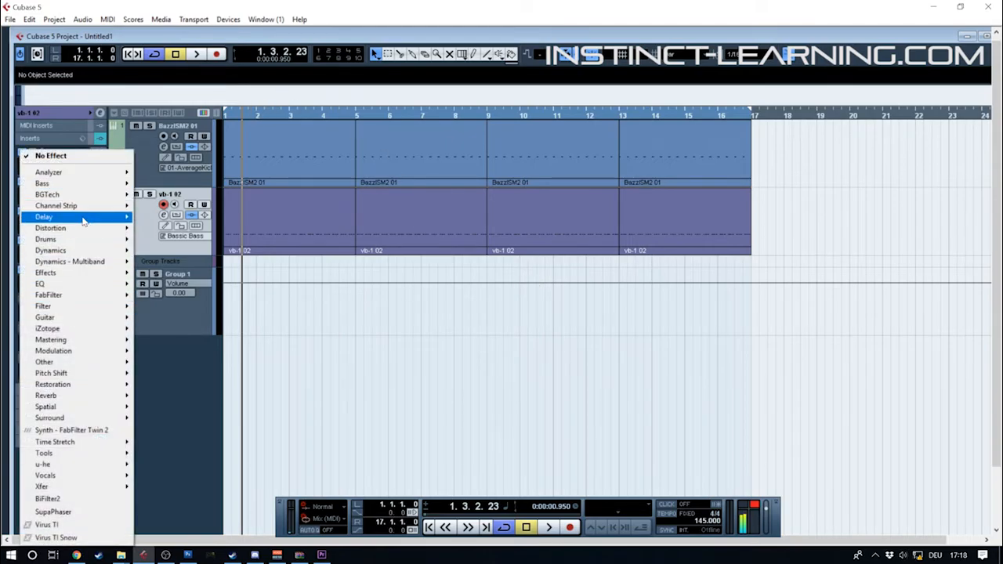
{"action": "mouse_move", "coordinate": [85, 186]}
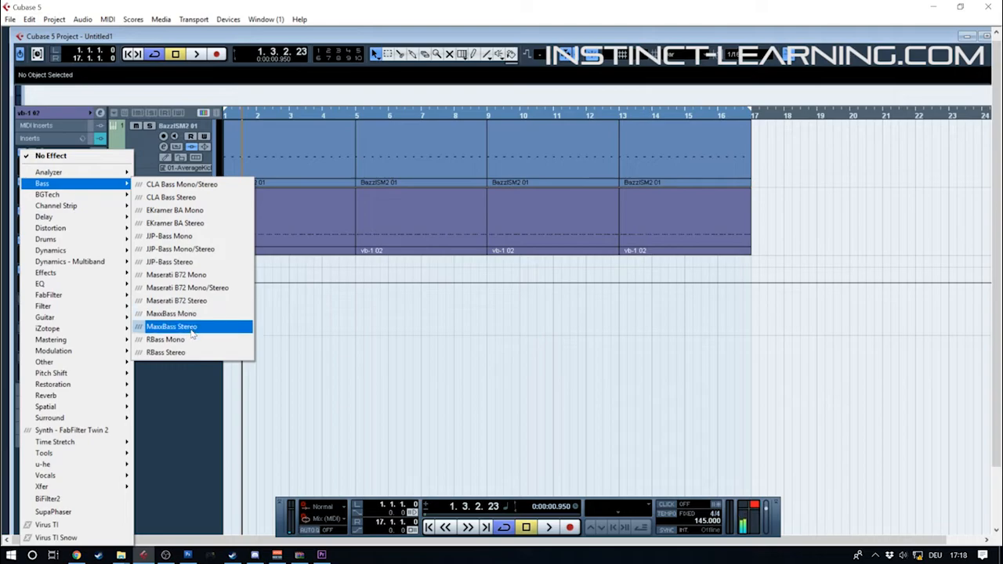
{"action": "left_click", "coordinate": [167, 353]}
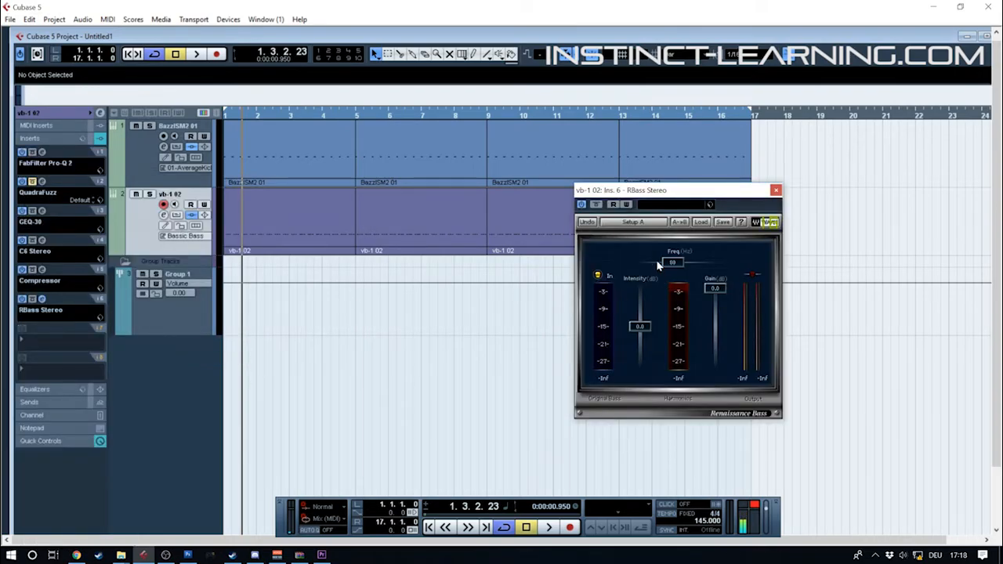
{"action": "left_click", "coordinate": [296, 228]}
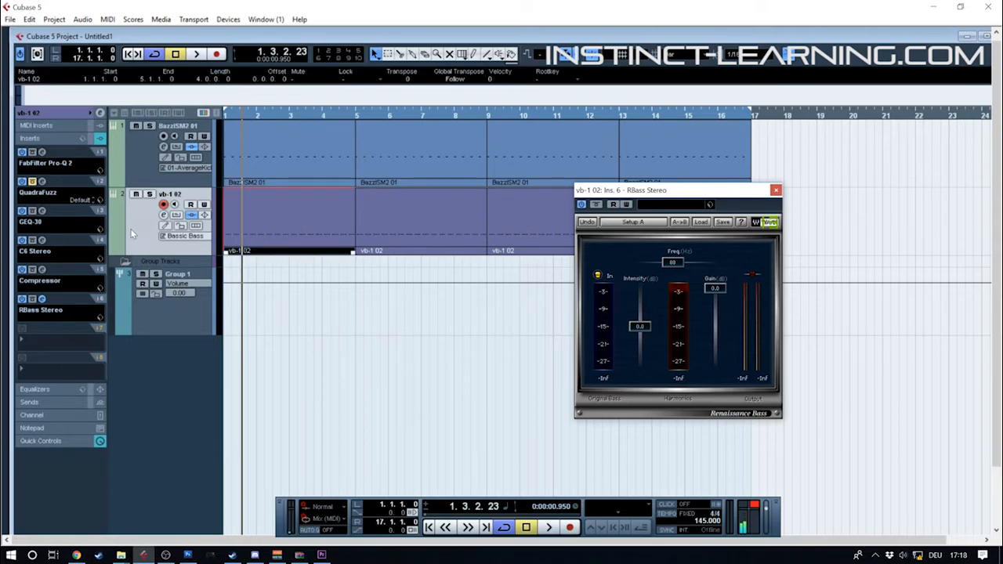
Switch to a fresh Chrome window, search for "freq chart" and look up the frequency of E1 in the Physics of Music notes table
{"action": "left_click", "coordinate": [76, 555]}
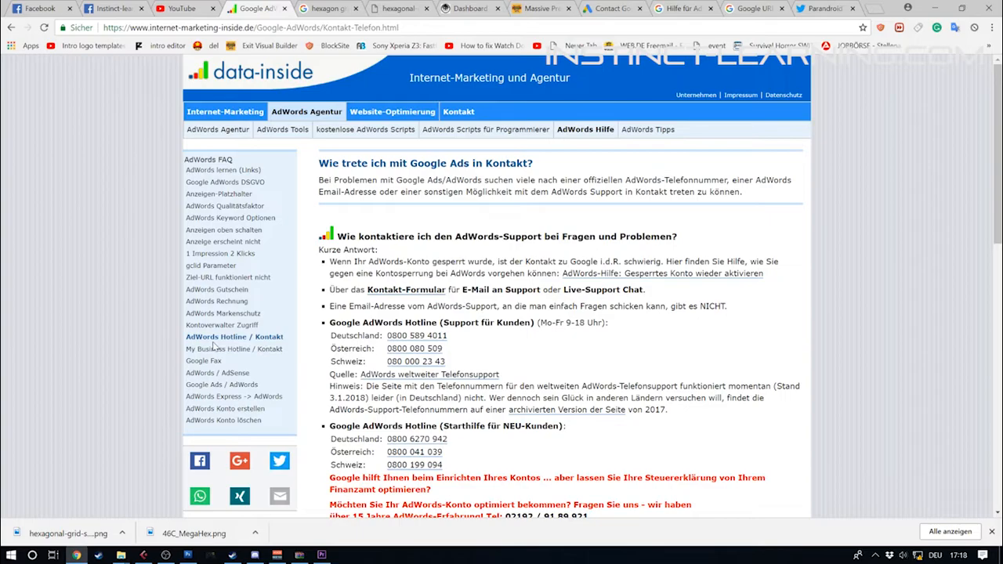
{"action": "left_click", "coordinate": [989, 8]}
{"action": "left_click", "coordinate": [76, 555]}
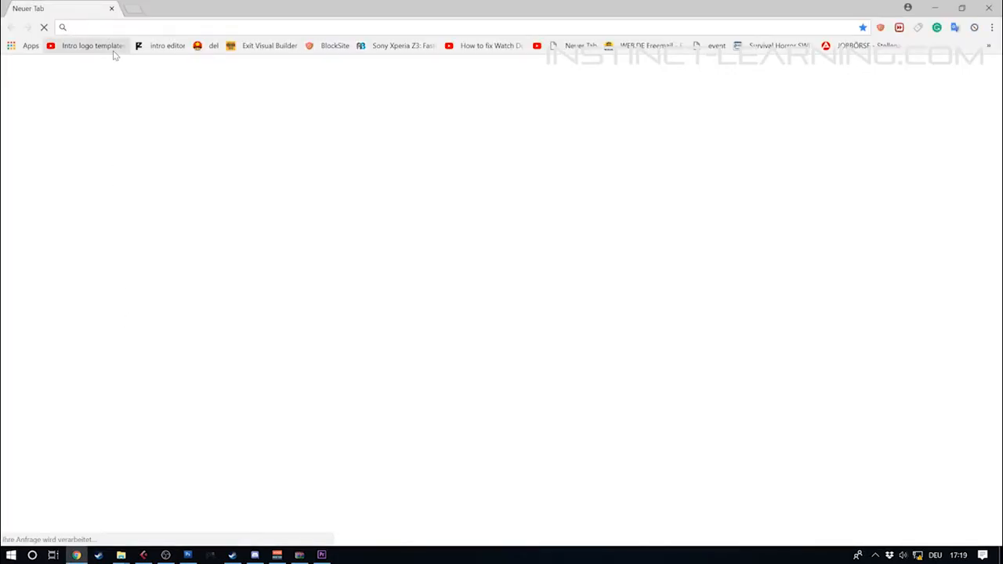
{"action": "type", "text": "freq chart"}
{"action": "key", "text": "Return"}
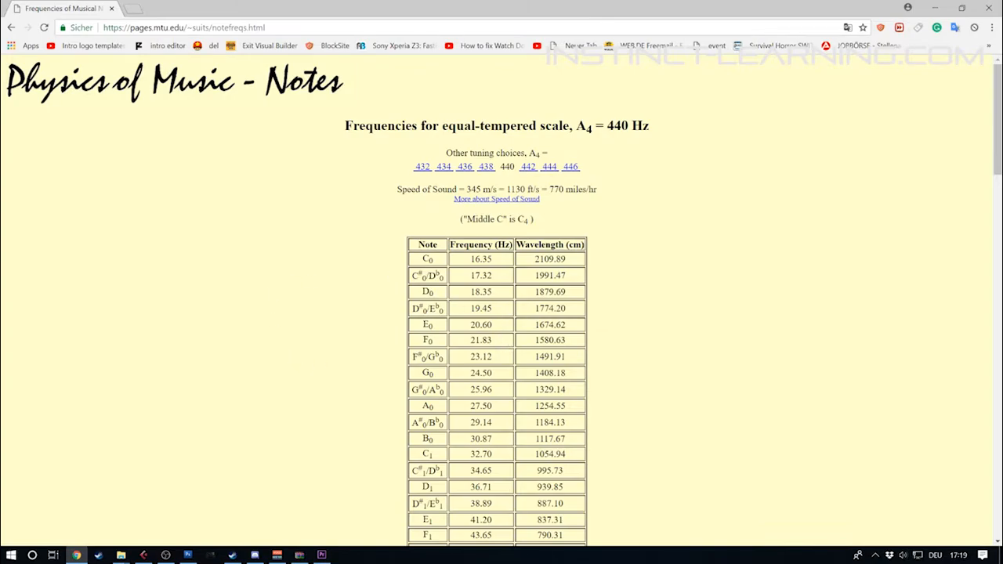
{"action": "scroll", "coordinate": [700, 376], "scroll_direction": "down", "scroll_amount": 1}
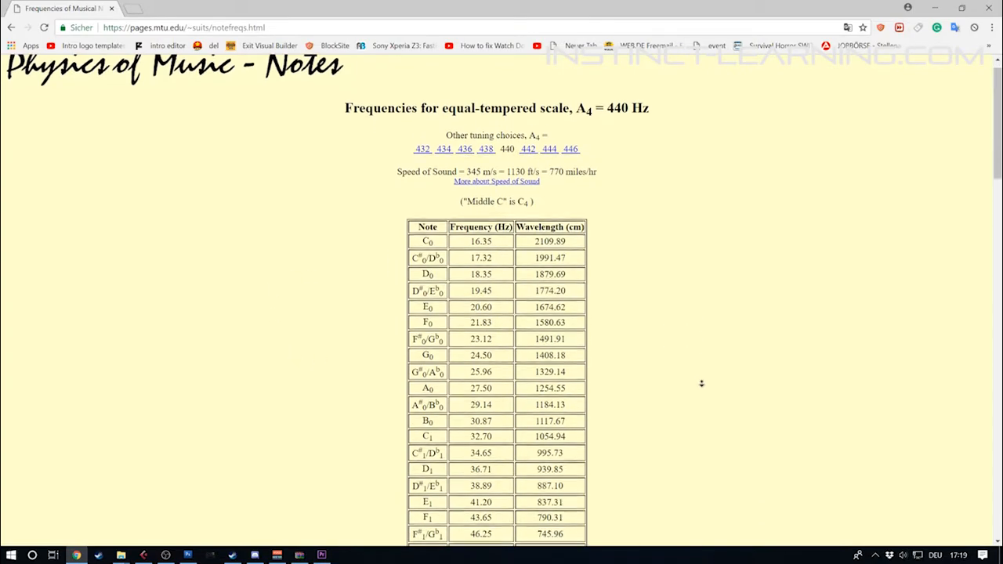
{"action": "left_click_drag", "start_coordinate": [472, 472], "coordinate": [496, 477]}
{"action": "left_click", "coordinate": [523, 468]}
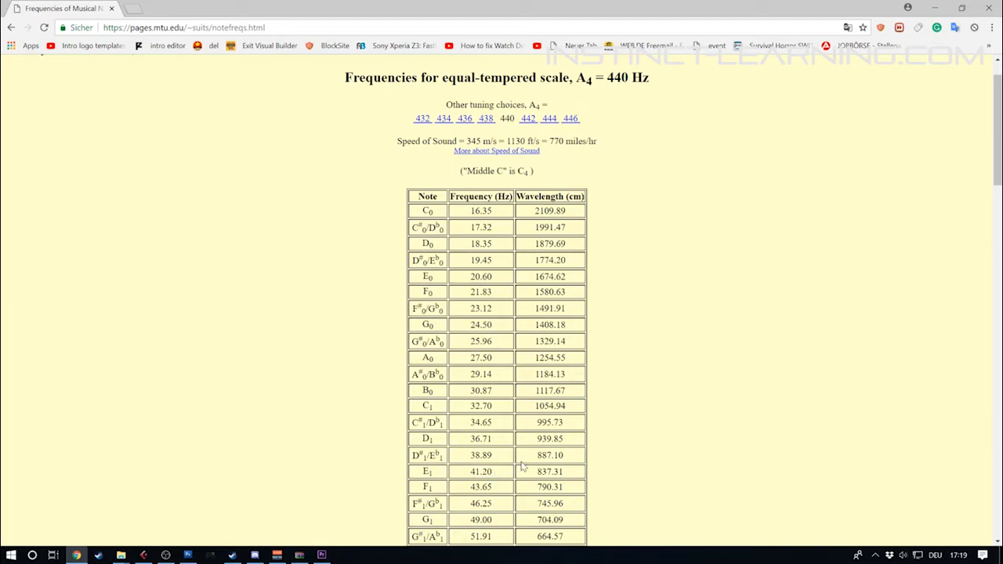
Switch back to Cubase, set the RBass frequency to 82 Hz and its intensity to -10.2 dB while auditioning the loop
{"action": "left_click", "coordinate": [143, 555]}
{"action": "left_click_drag", "start_coordinate": [686, 263], "coordinate": [686, 260]}
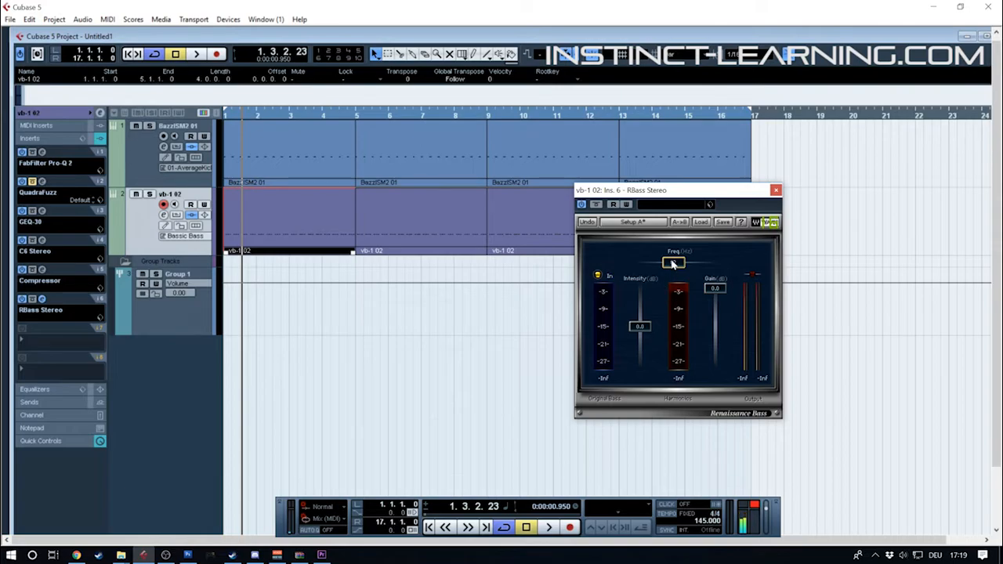
{"action": "mouse_move", "coordinate": [673, 263]}
{"action": "left_mouse_down"}
{"action": "mouse_move", "coordinate": [651, 262]}
{"action": "mouse_move", "coordinate": [672, 263]}
{"action": "left_mouse_up"}
{"action": "left_click_drag", "start_coordinate": [642, 326], "coordinate": [642, 364]}
{"action": "key", "text": "space"}
{"action": "left_click_drag", "start_coordinate": [640, 364], "coordinate": [641, 343]}
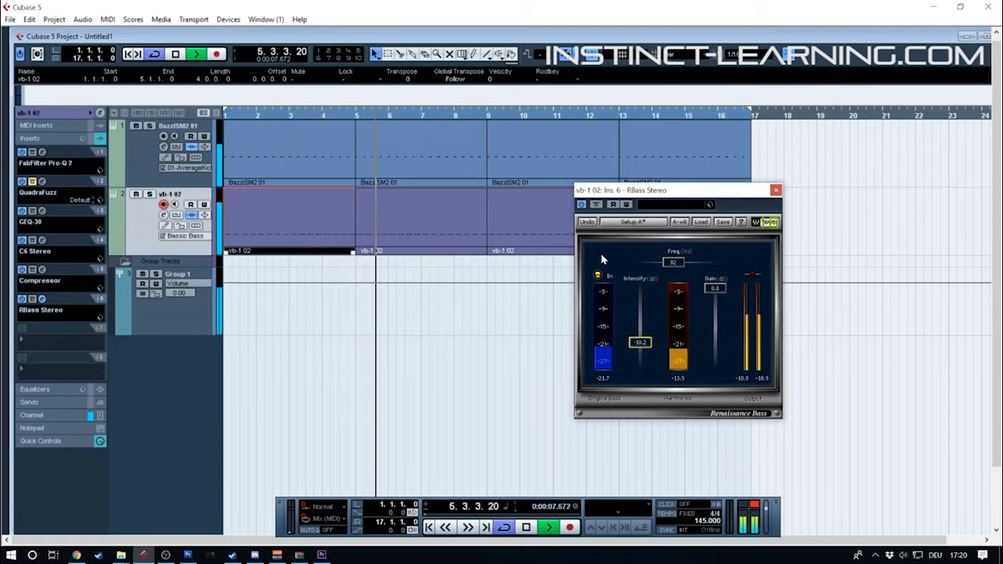
{"action": "key", "text": "space"}
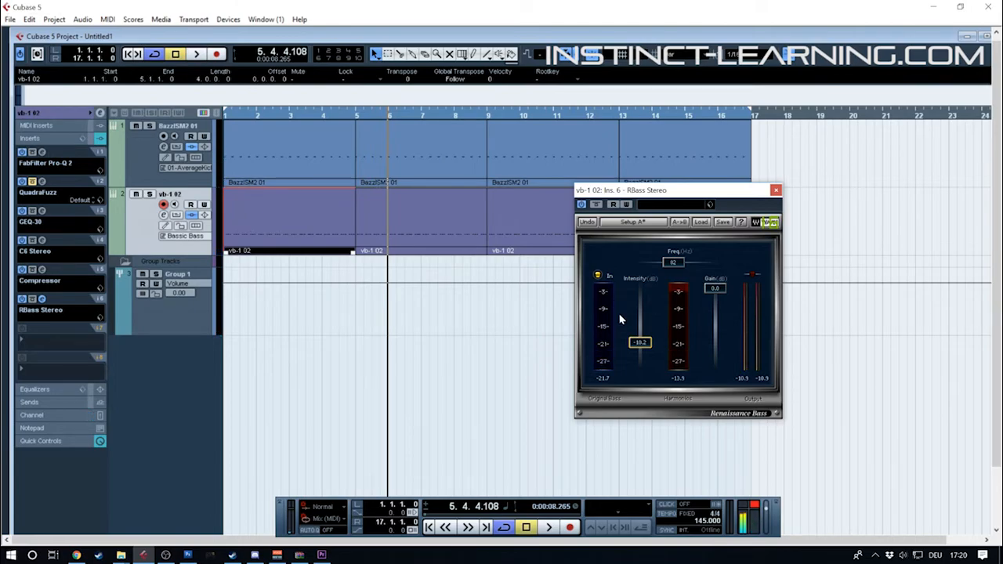
Set the RBass frequency to 41 Hz, audition it, and move RBass to the fourth insert slot ahead of C6 Stereo
{"action": "left_click_drag", "start_coordinate": [677, 265], "coordinate": [655, 264]}
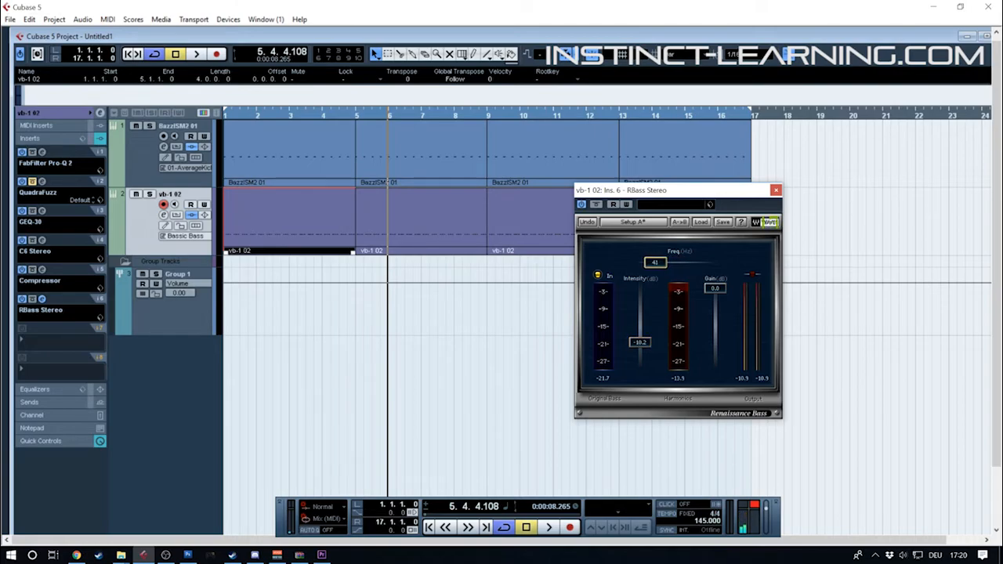
{"action": "key", "text": "space"}
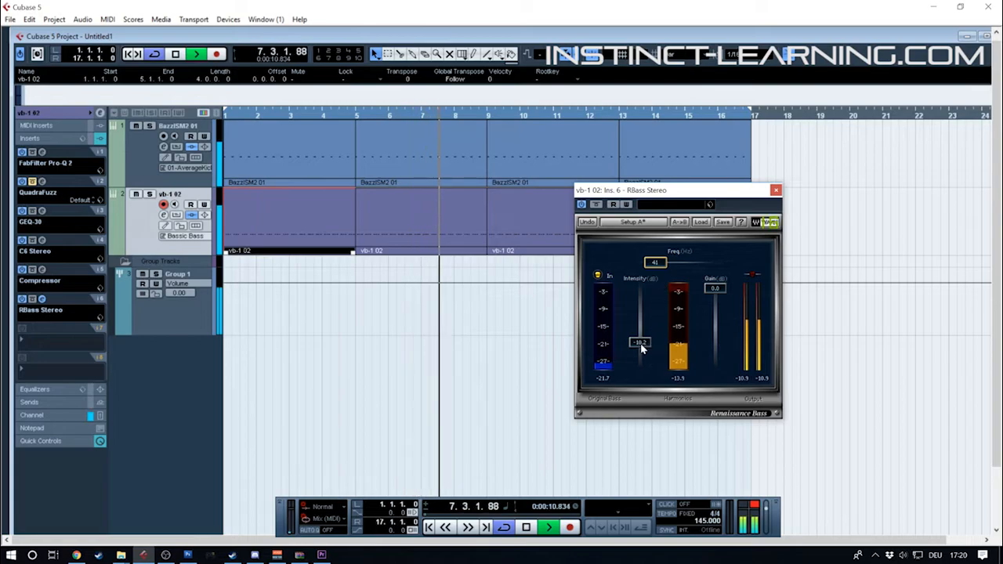
{"action": "key", "text": "space"}
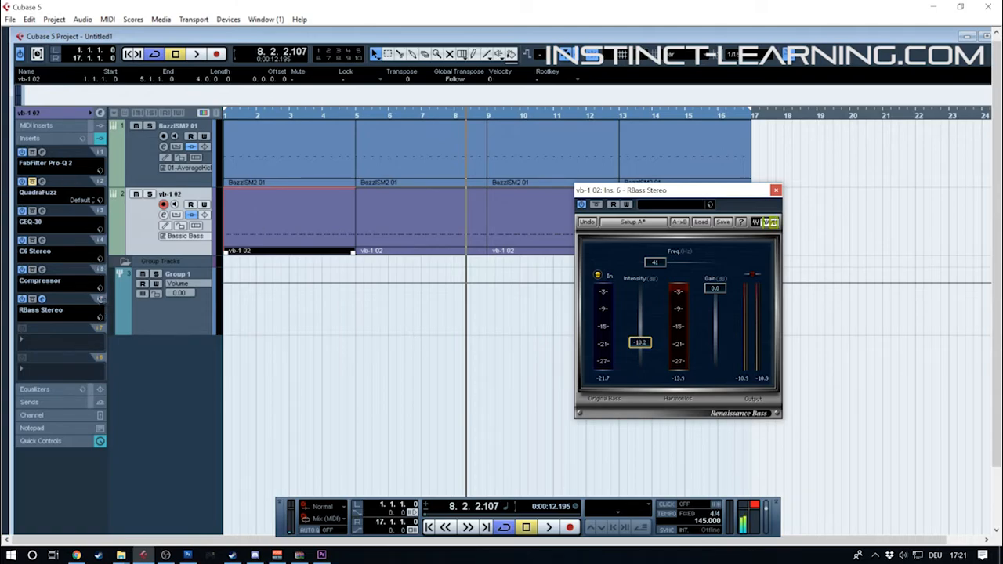
{"action": "left_click_drag", "start_coordinate": [100, 298], "coordinate": [92, 239]}
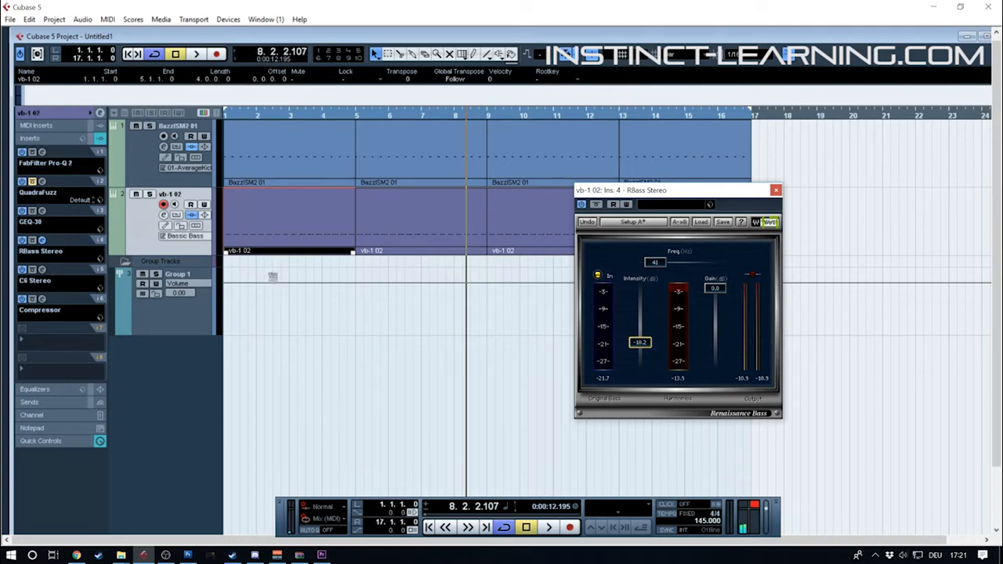
Set the cycle range to end at 2.1.1.0 and open the first bass clip in the key editor
{"action": "key", "text": "alt+Tab"}
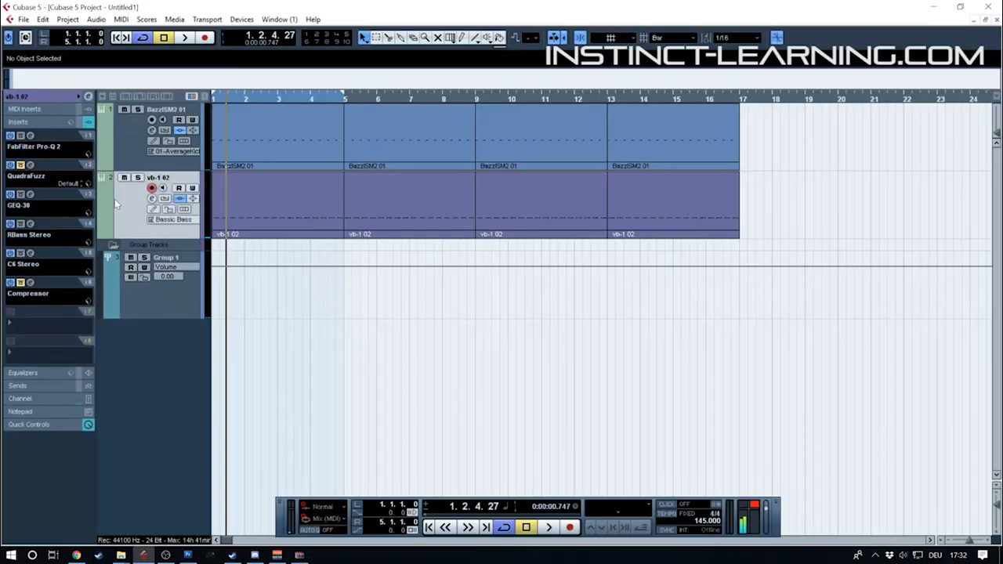
{"action": "left_click", "coordinate": [219, 99]}
{"action": "left_click_drag", "start_coordinate": [219, 99], "coordinate": [195, 126]}
{"action": "left_click", "coordinate": [282, 182]}
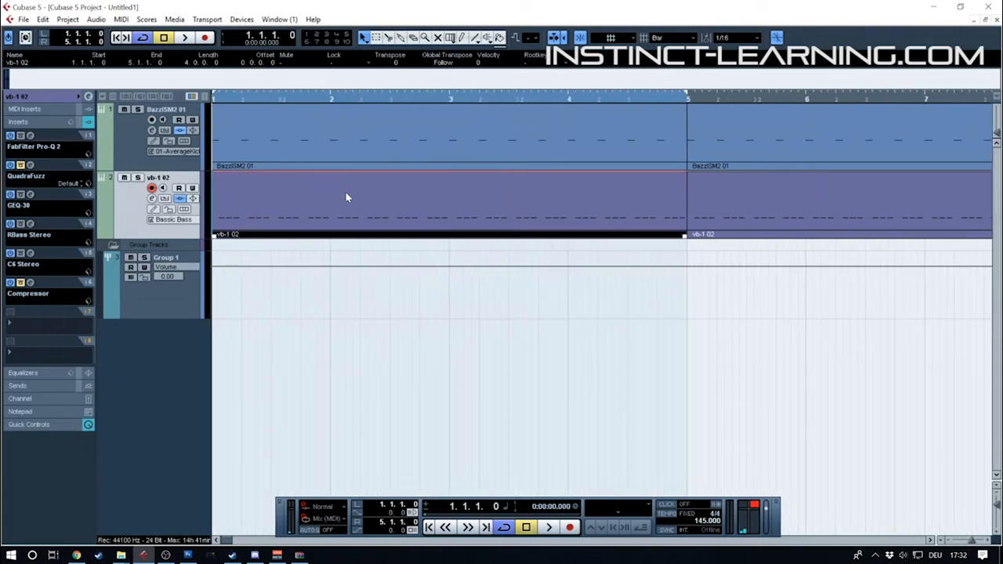
{"action": "left_click", "coordinate": [330, 94], "text": "alt"}
{"action": "double_click", "coordinate": [255, 207]}
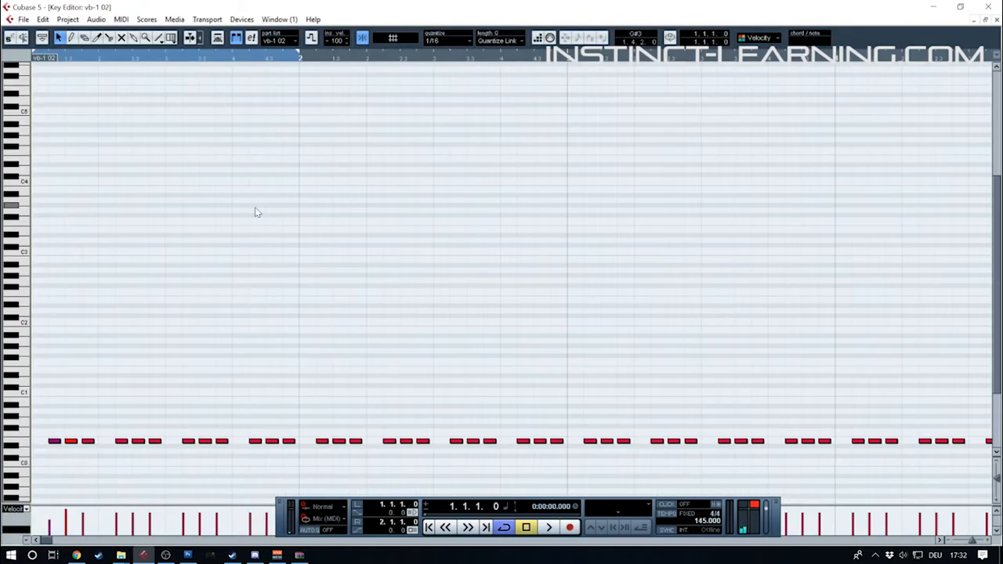
Set quantize to 1/8 Triplet, delete the first bass note, and shift the first beat's other two notes to the triplet positions
{"action": "left_click", "coordinate": [453, 39]}
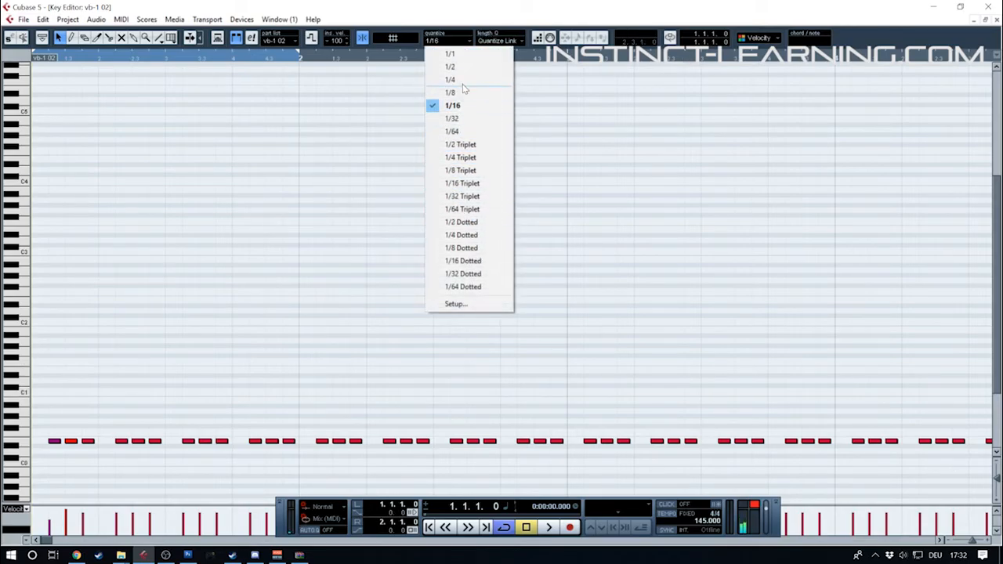
{"action": "left_click", "coordinate": [462, 170]}
{"action": "left_click_drag", "start_coordinate": [45, 429], "coordinate": [58, 459]}
{"action": "key", "text": "Delete"}
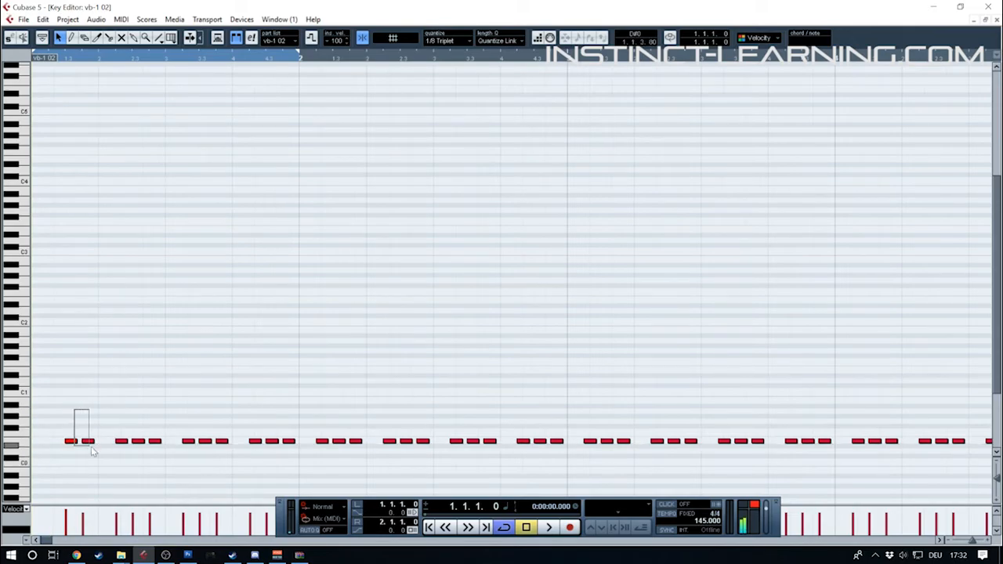
{"action": "mouse_move", "coordinate": [89, 429]}
{"action": "left_mouse_down"}
{"action": "mouse_move", "coordinate": [59, 444]}
{"action": "mouse_move", "coordinate": [84, 443]}
{"action": "left_mouse_up"}
{"action": "left_click", "coordinate": [77, 427]}
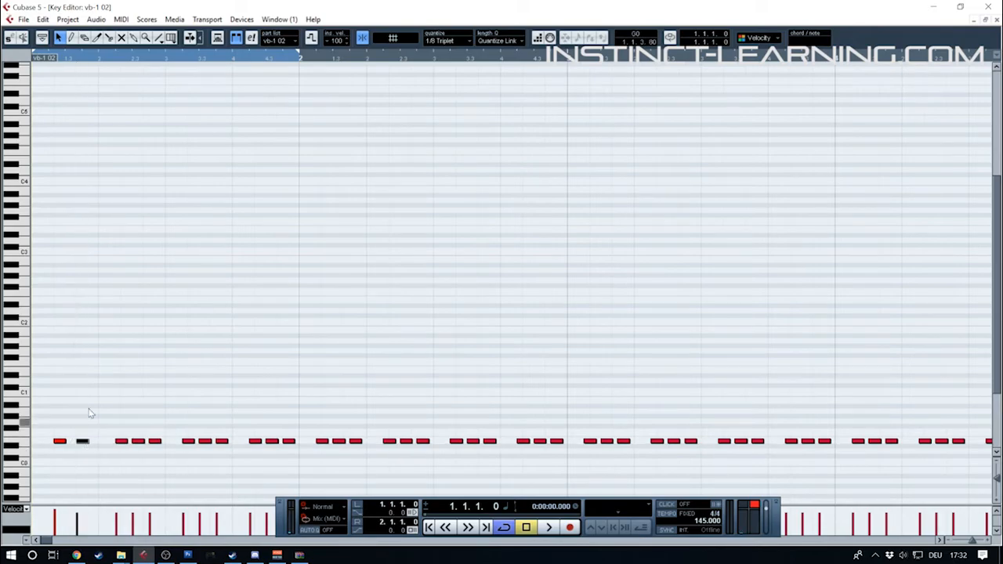
{"action": "left_click", "coordinate": [118, 351]}
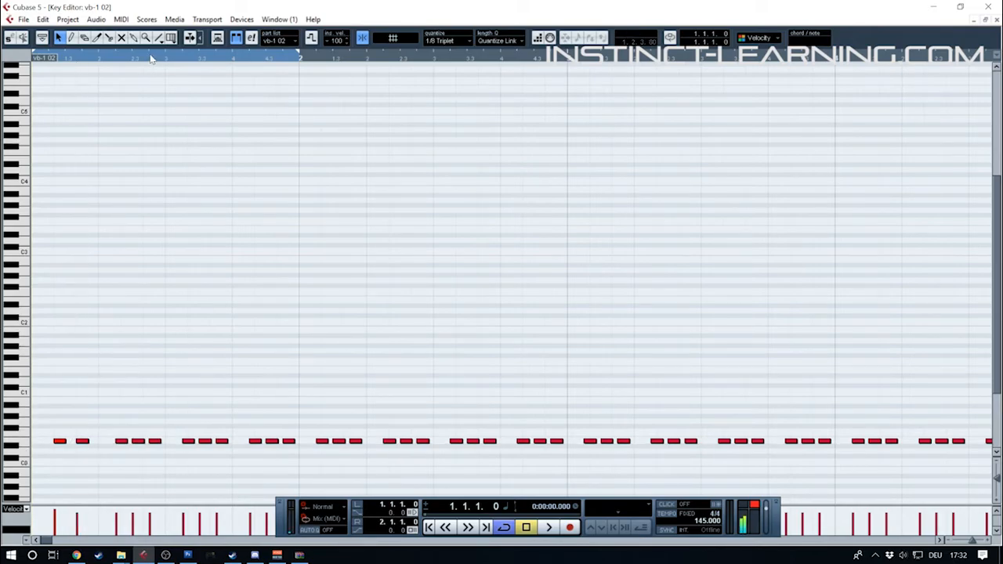
Set the cycle end to 1.2.1.0 and audition the first beat's triplet pair with 1/8 Triplet quantize
{"action": "left_click", "coordinate": [95, 62], "text": "alt"}
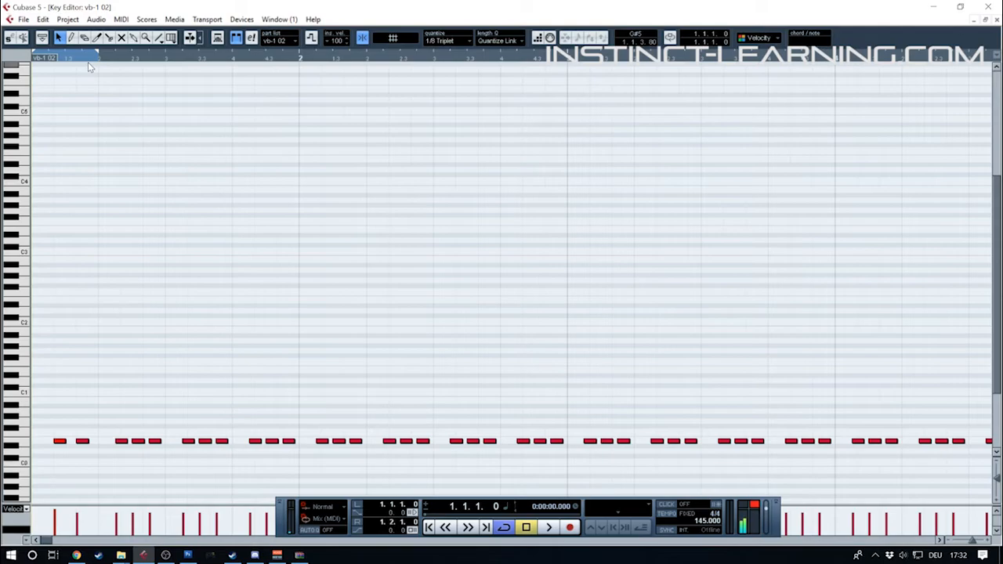
{"action": "left_click", "coordinate": [447, 41]}
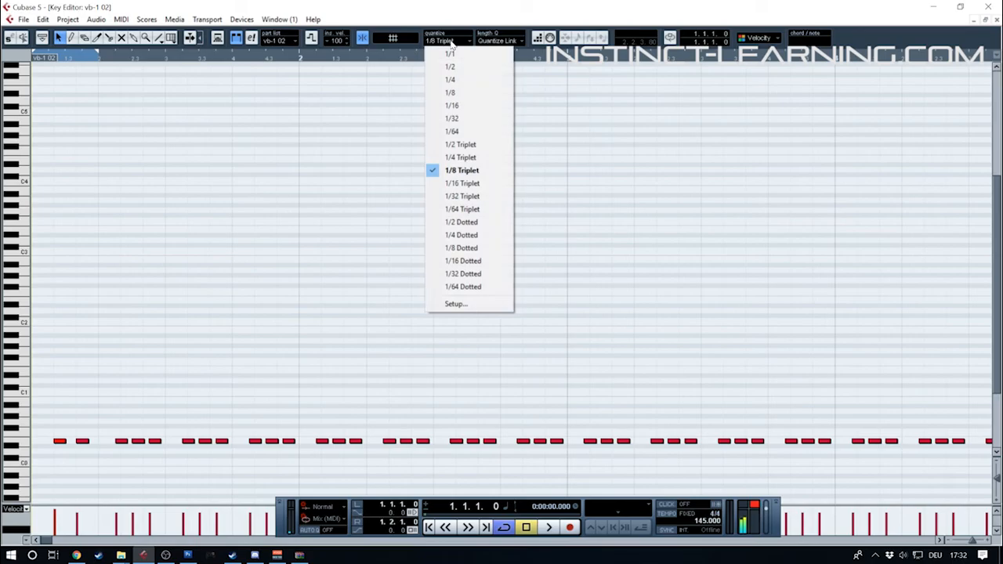
{"action": "left_click", "coordinate": [461, 170]}
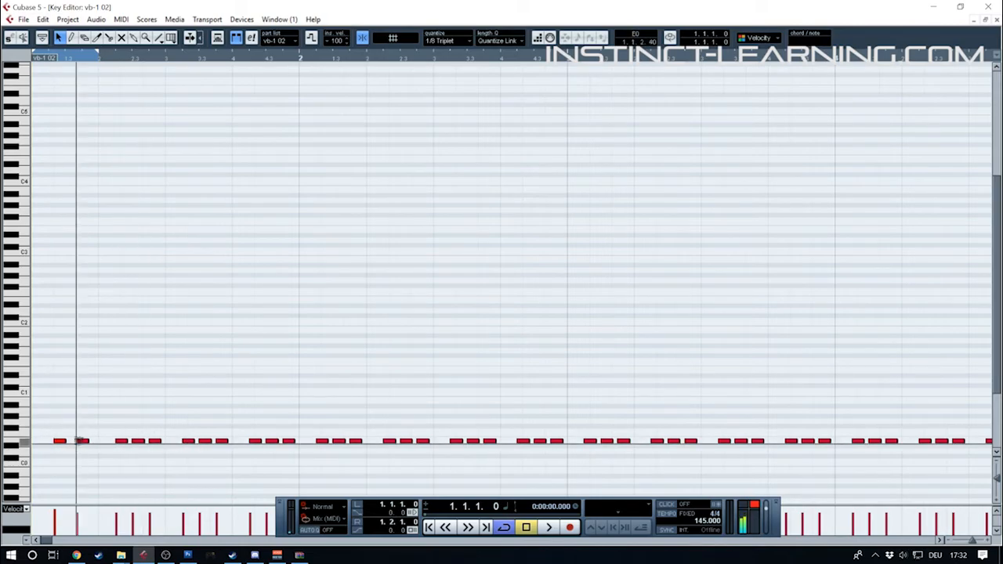
{"action": "key", "text": "space"}
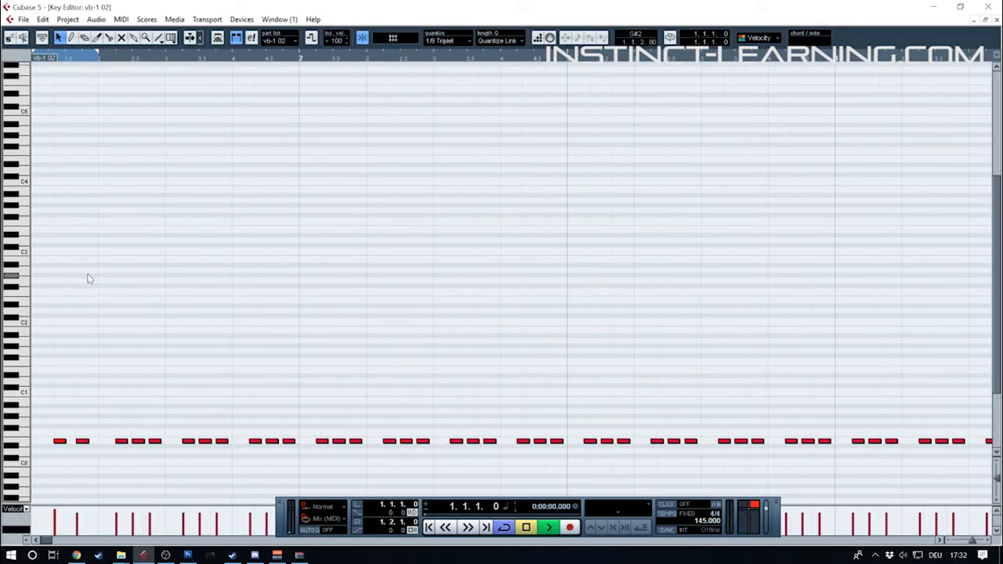
{"action": "scroll", "coordinate": [342, 251], "scroll_direction": "down", "scroll_amount": 1}
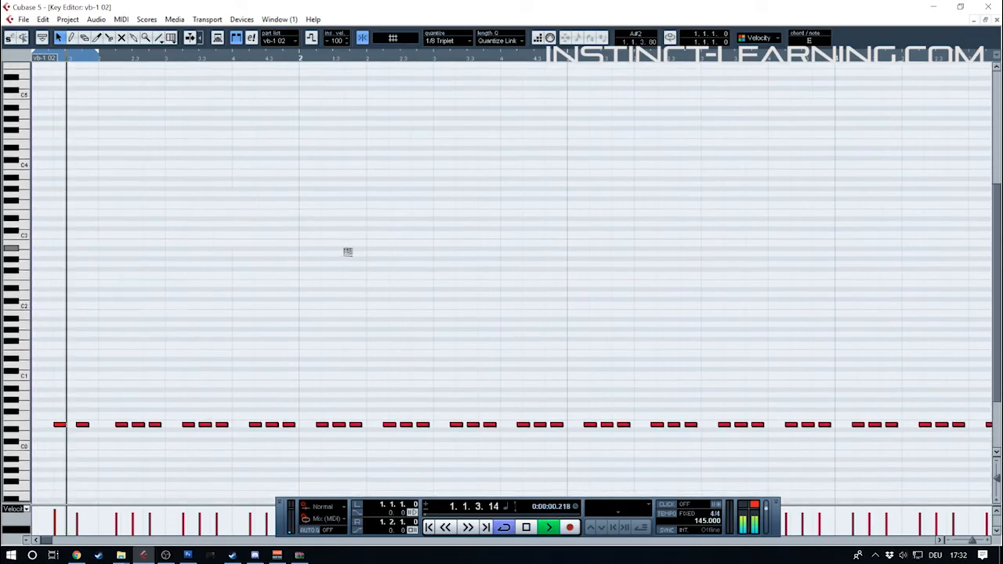
{"action": "key", "text": "space"}
Replace the three-note groups from bar 1 beat 2 through bar 2 beat 3 with copies of the first beat's triplet pair
{"action": "left_click_drag", "start_coordinate": [112, 399], "coordinate": [515, 442]}
{"action": "key", "text": "Delete"}
{"action": "key", "text": "Delete"}
{"action": "left_click_drag", "start_coordinate": [223, 398], "coordinate": [195, 425]}
{"action": "mouse_move", "coordinate": [322, 414]}
{"action": "left_mouse_down"}
{"action": "mouse_move", "coordinate": [122, 434]}
{"action": "mouse_move", "coordinate": [324, 428]}
{"action": "left_mouse_up"}
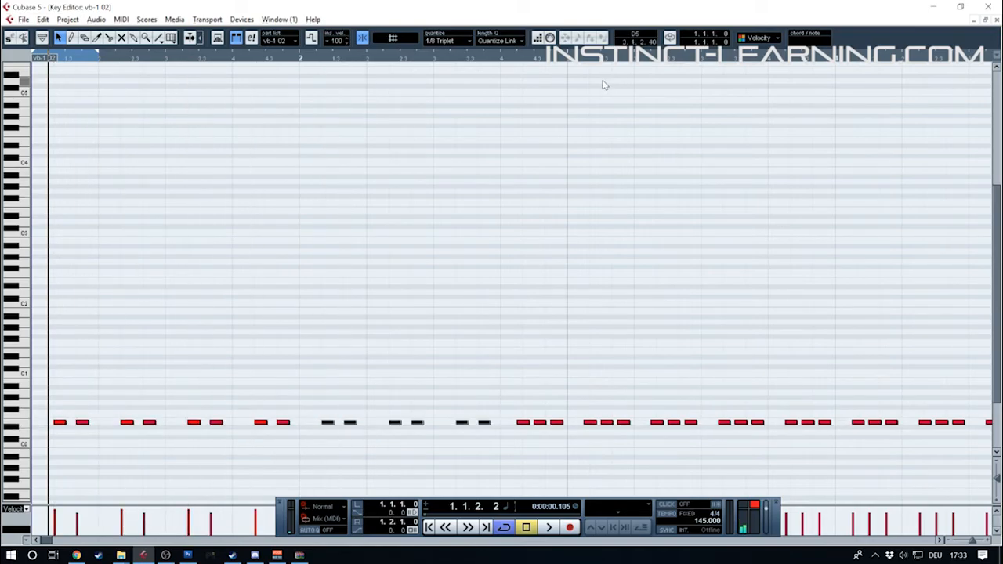
Set the cycle end to 3.1.1.0 and audition the two-bar triplet bassline
{"action": "left_click", "coordinate": [559, 59], "text": "alt"}
{"action": "key", "text": "space"}
{"action": "left_click", "coordinate": [540, 385]}
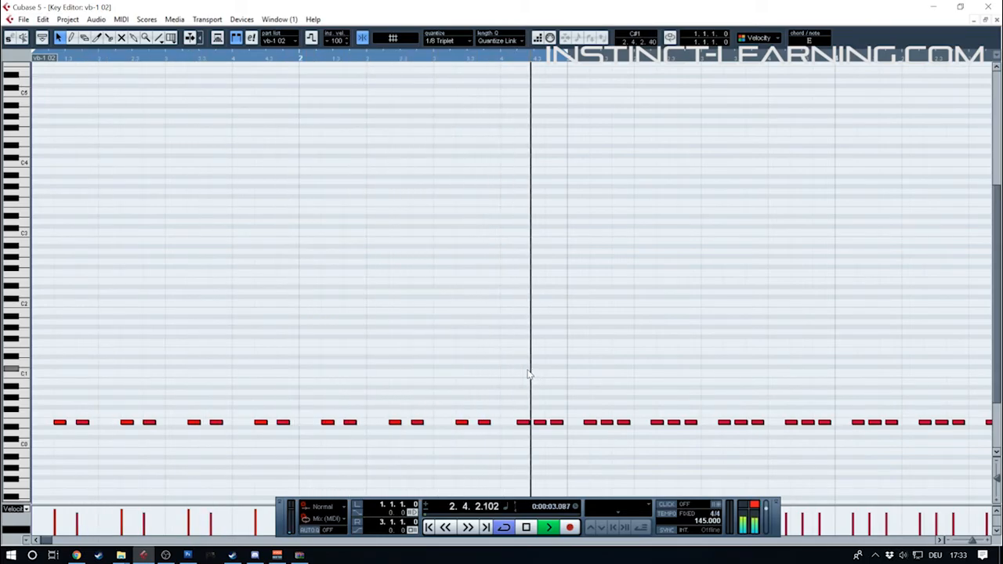
{"action": "key", "text": "space"}
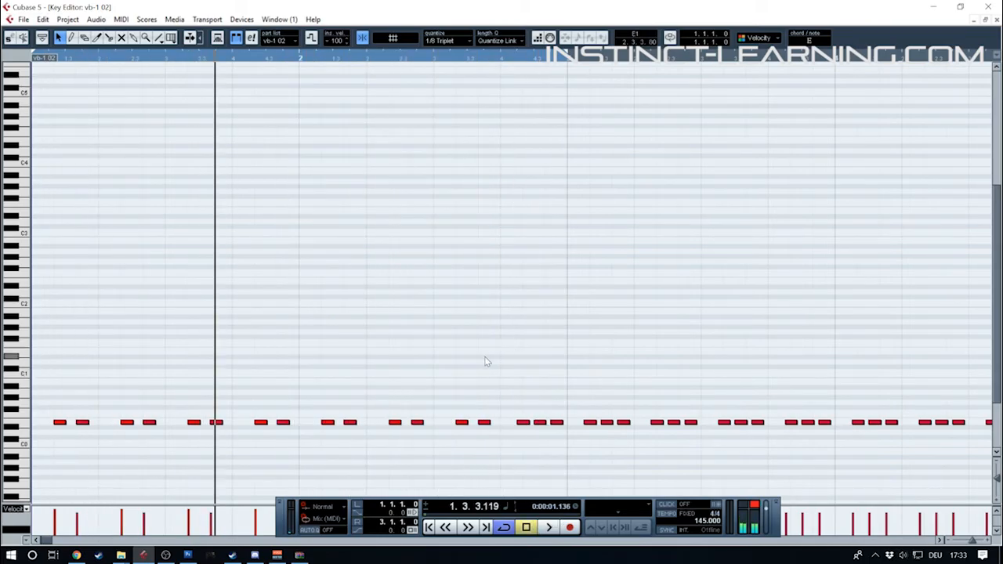
Replace the note pair in bar 2 beat 3 with one longer offbeat note using 1/16 quantize, and audition it
{"action": "left_click", "coordinate": [486, 423]}
{"action": "key", "text": "Delete"}
{"action": "left_click", "coordinate": [457, 40]}
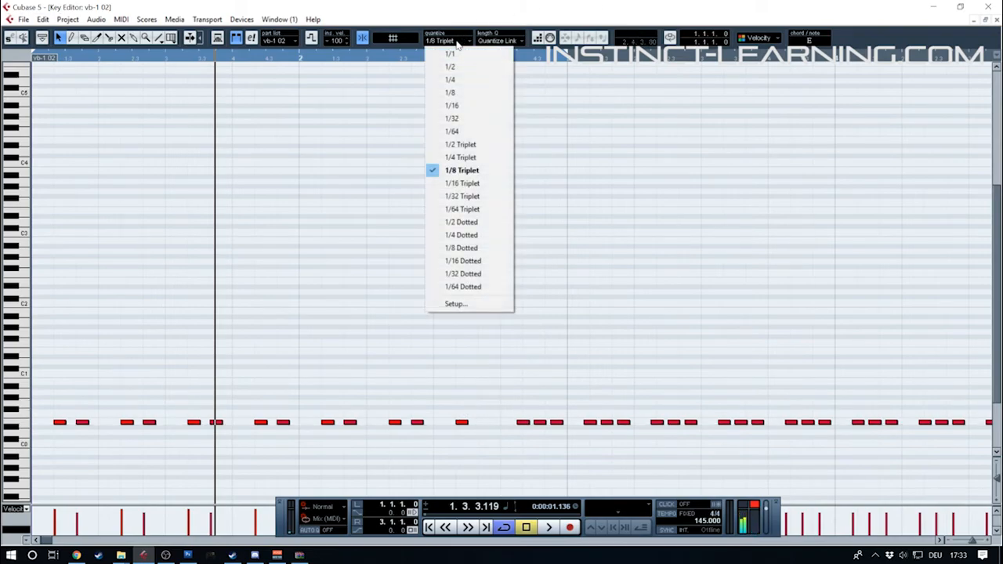
{"action": "left_click", "coordinate": [453, 105]}
{"action": "left_click_drag", "start_coordinate": [464, 423], "coordinate": [497, 427]}
{"action": "key", "text": "space"}
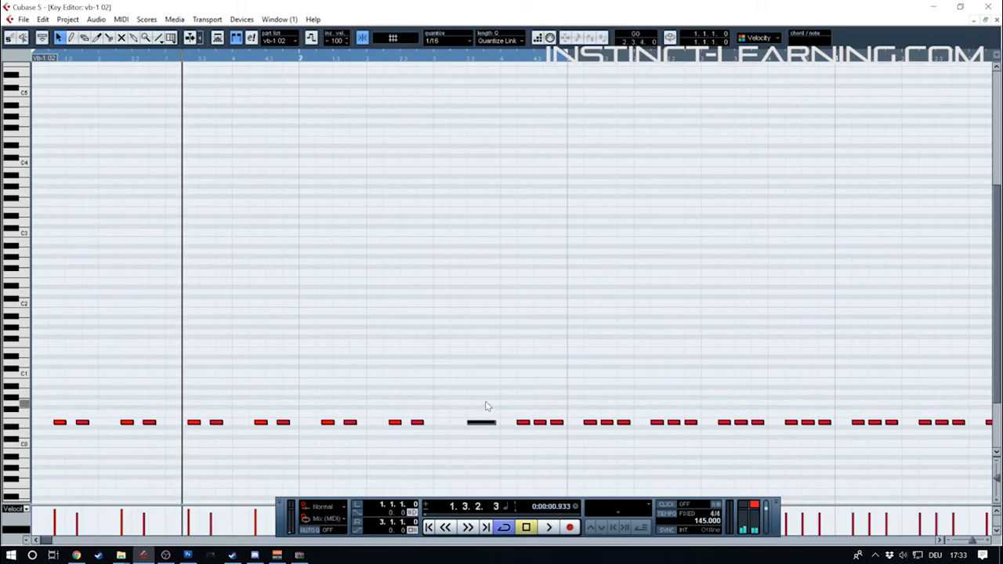
Transpose the middle note of bar 2 beat 4 up one octave and audition the bassline
{"action": "left_click", "coordinate": [330, 403]}
{"action": "left_click", "coordinate": [539, 423]}
{"action": "key", "text": "shift+Up"}
{"action": "key", "text": "space"}
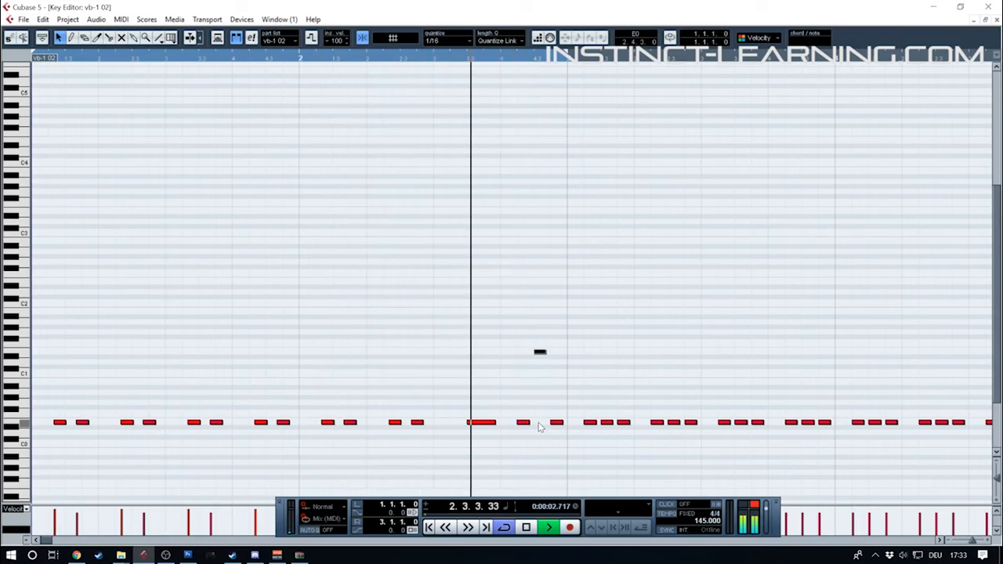
{"action": "key", "text": "space"}
{"action": "left_click", "coordinate": [172, 372]}
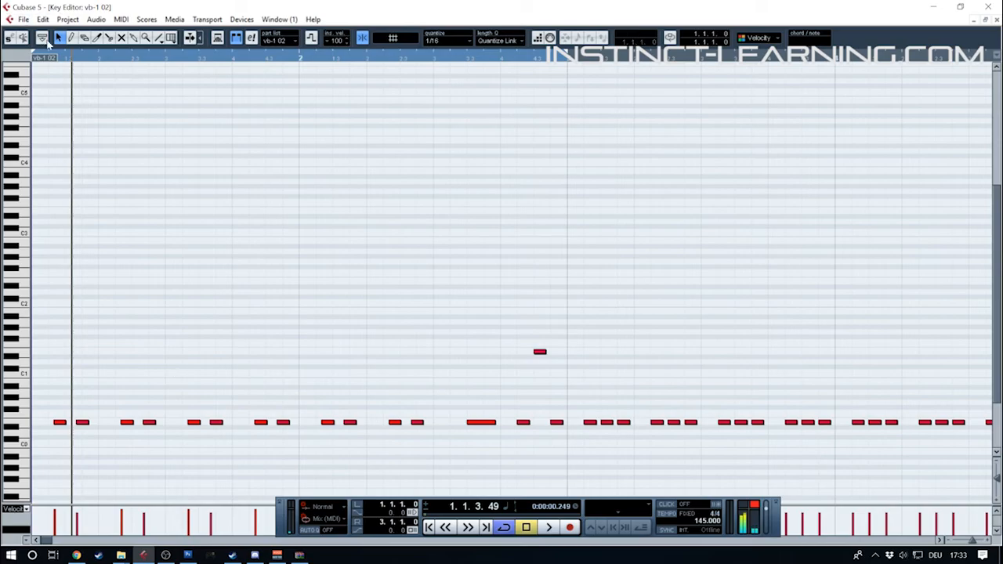
Set the cycle end to 1.2.1.0, replace the first beat's pair with one longer offbeat note, and audition it
{"action": "left_click", "coordinate": [99, 59], "text": "alt"}
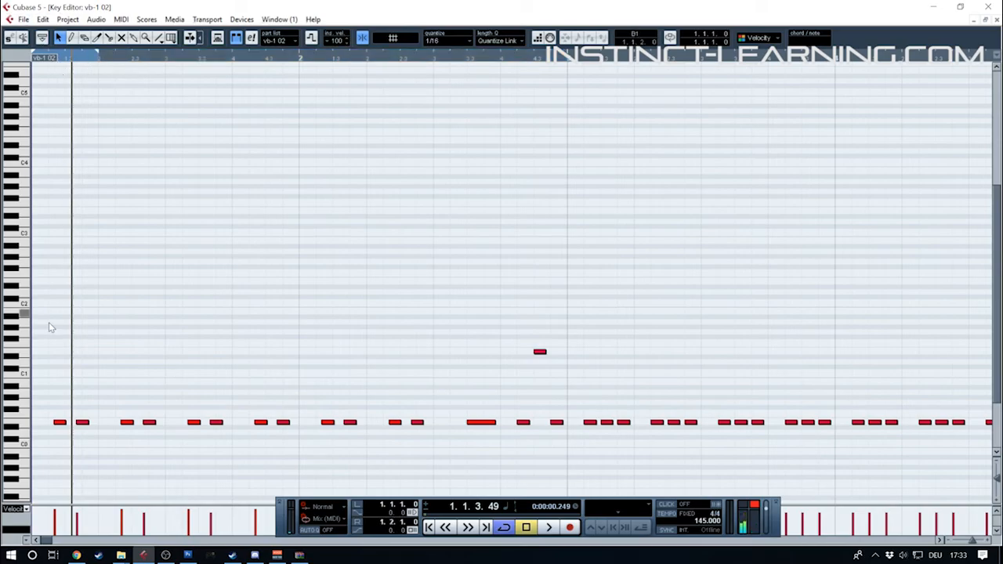
{"action": "left_click_drag", "start_coordinate": [72, 390], "coordinate": [89, 423]}
{"action": "key", "text": "Delete"}
{"action": "left_click", "coordinate": [62, 422]}
{"action": "key", "text": "space"}
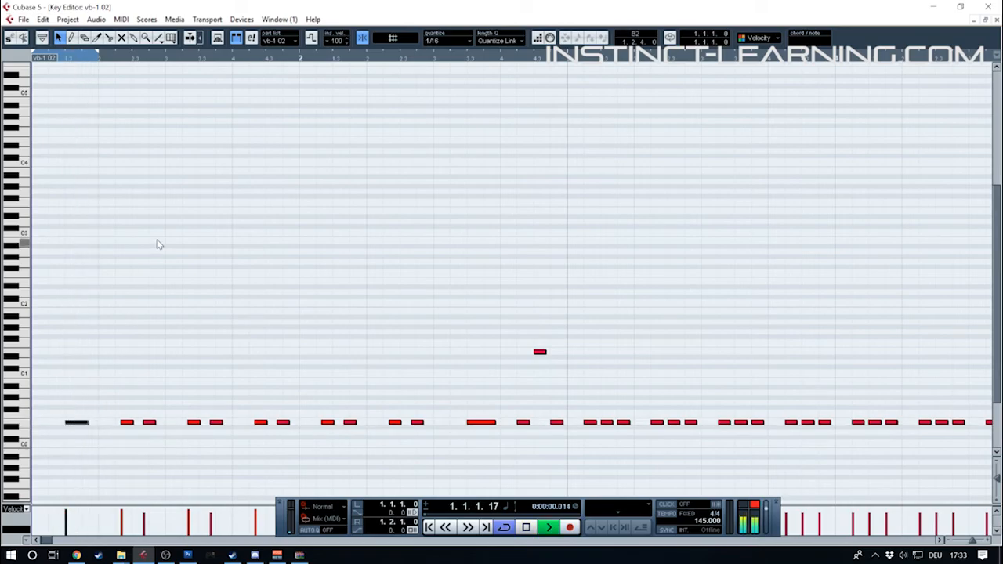
{"action": "key", "text": "space"}
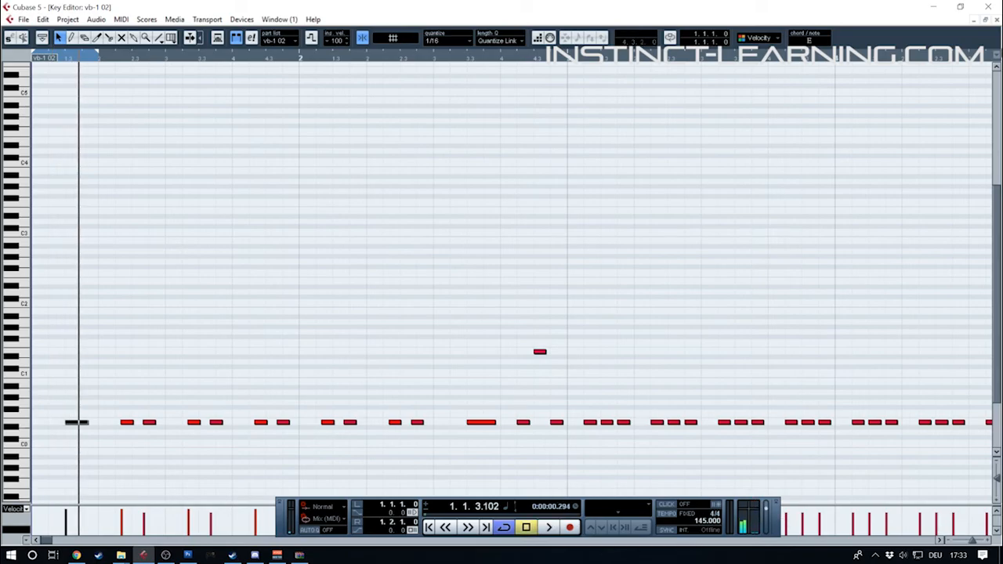
Return to the project window and reopen the first vb-1 02 bass part in the Key Editor
{"action": "left_click", "coordinate": [988, 6]}
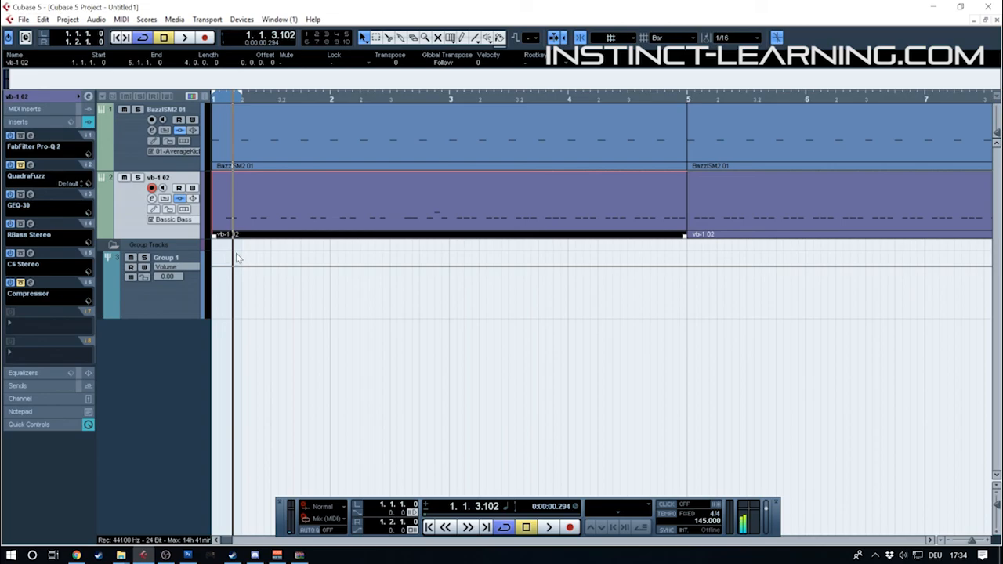
{"action": "double_click", "coordinate": [232, 222]}
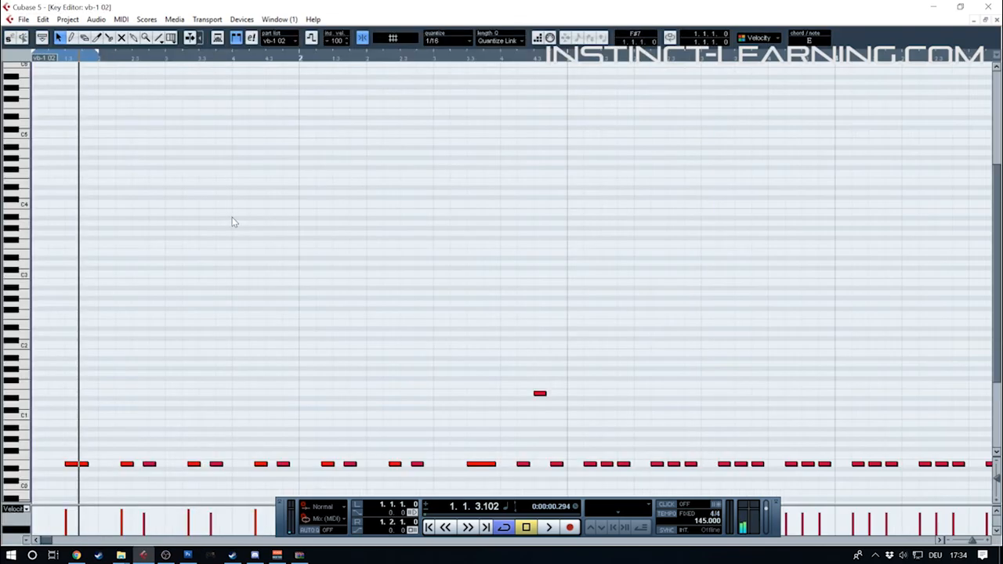